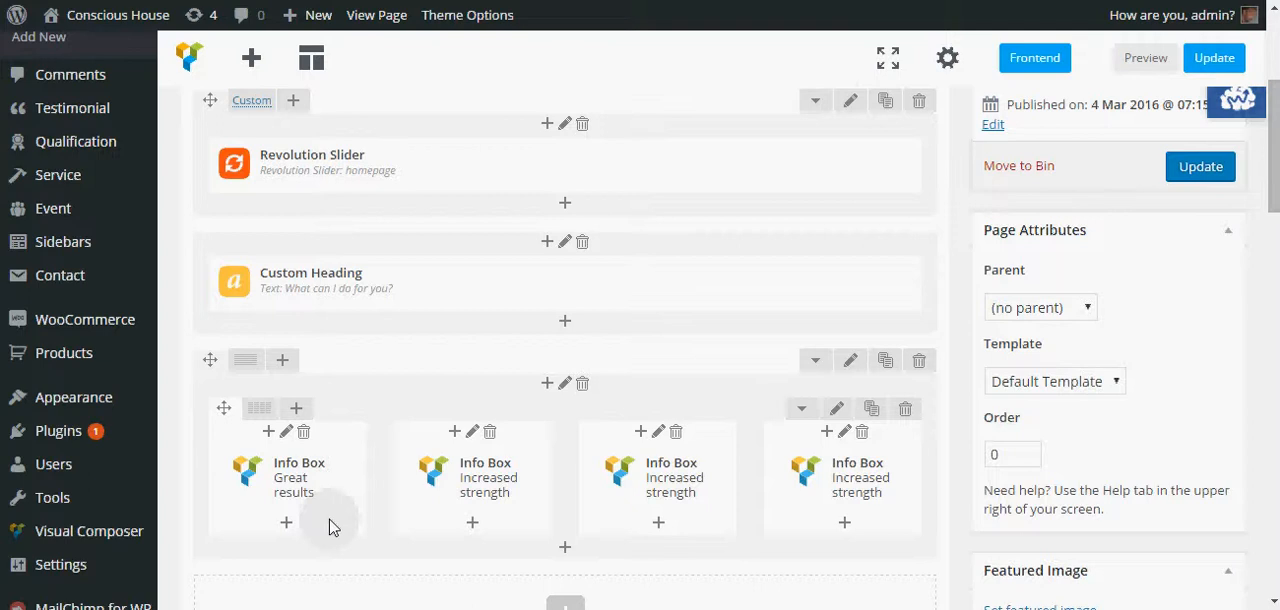
mouse_move(263, 100)
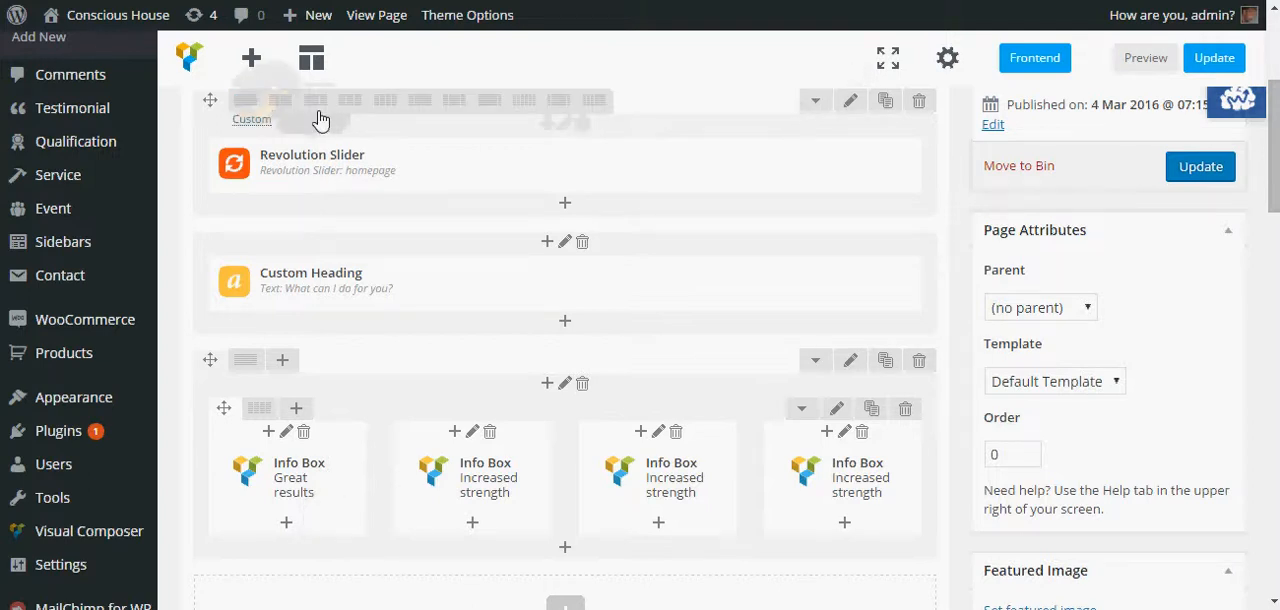
click(253, 58)
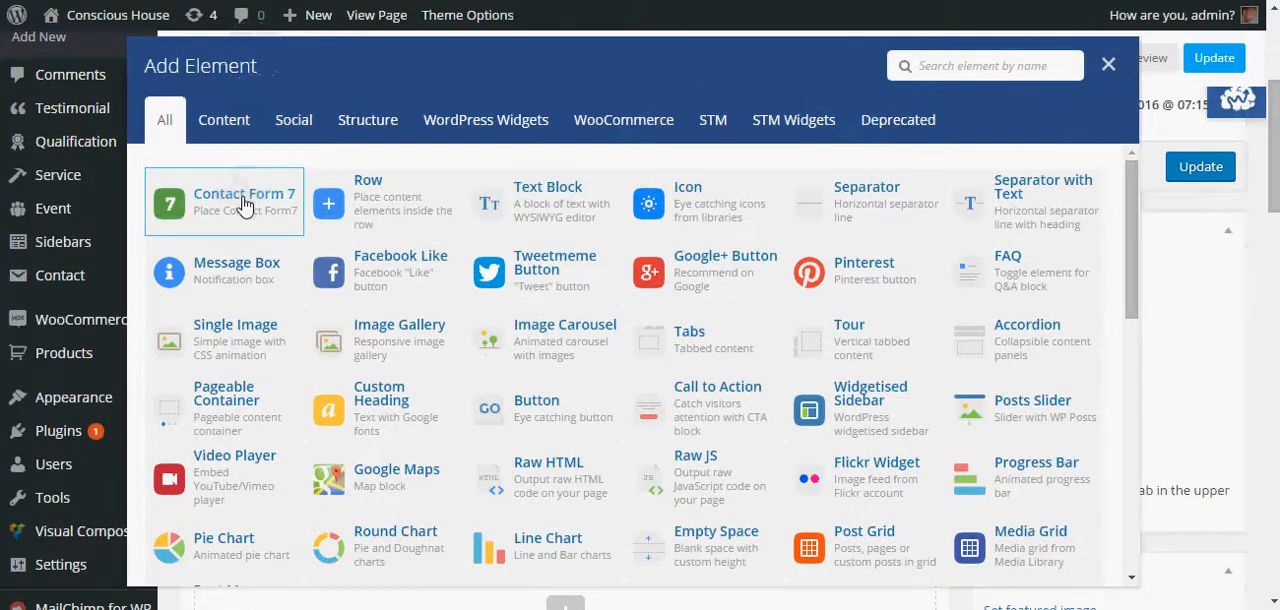
click(1108, 64)
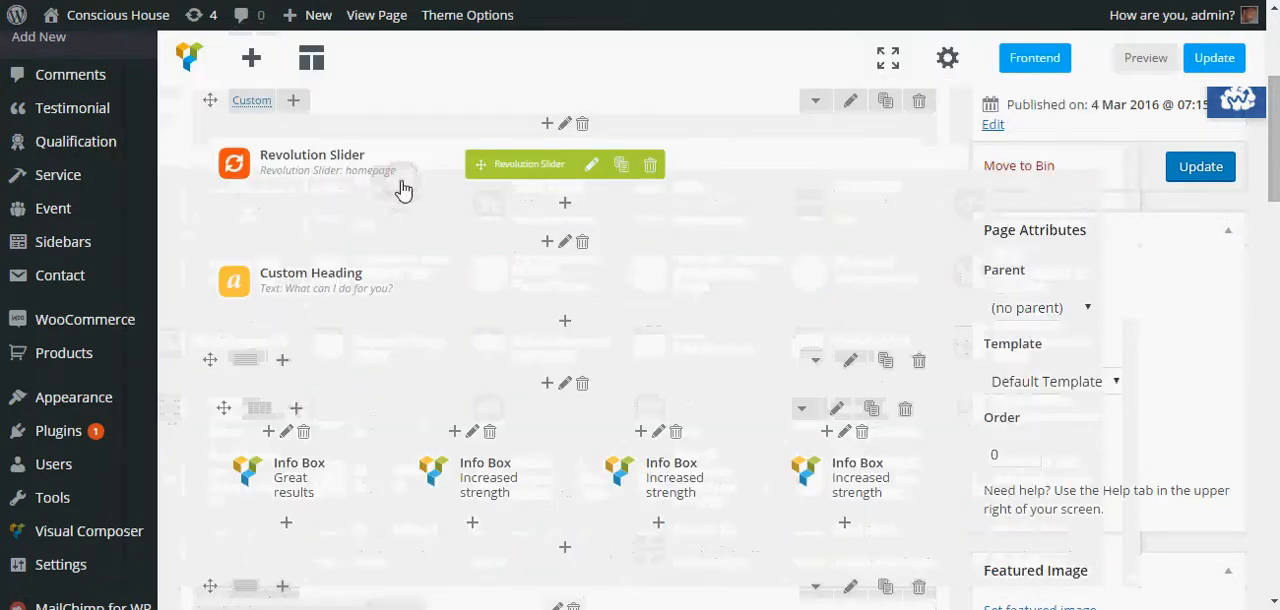
- Move the empty row so it sits between the Custom Heading row and the Info Box row
scroll(395, 260, down, 3)
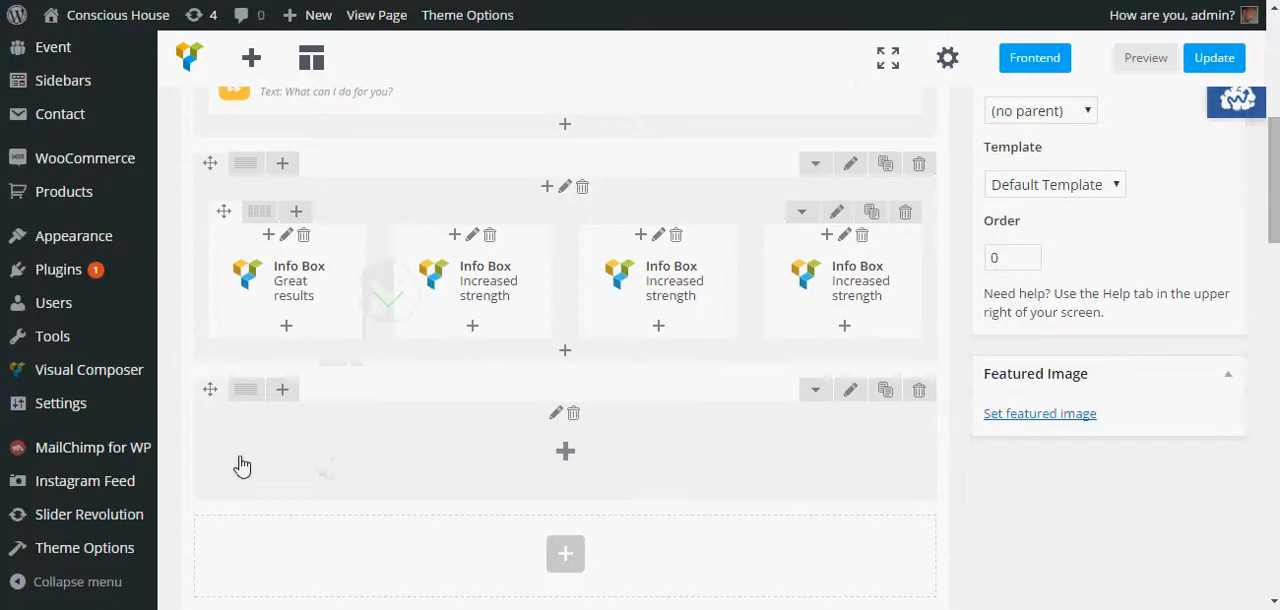
drag(210, 389, 200, 237)
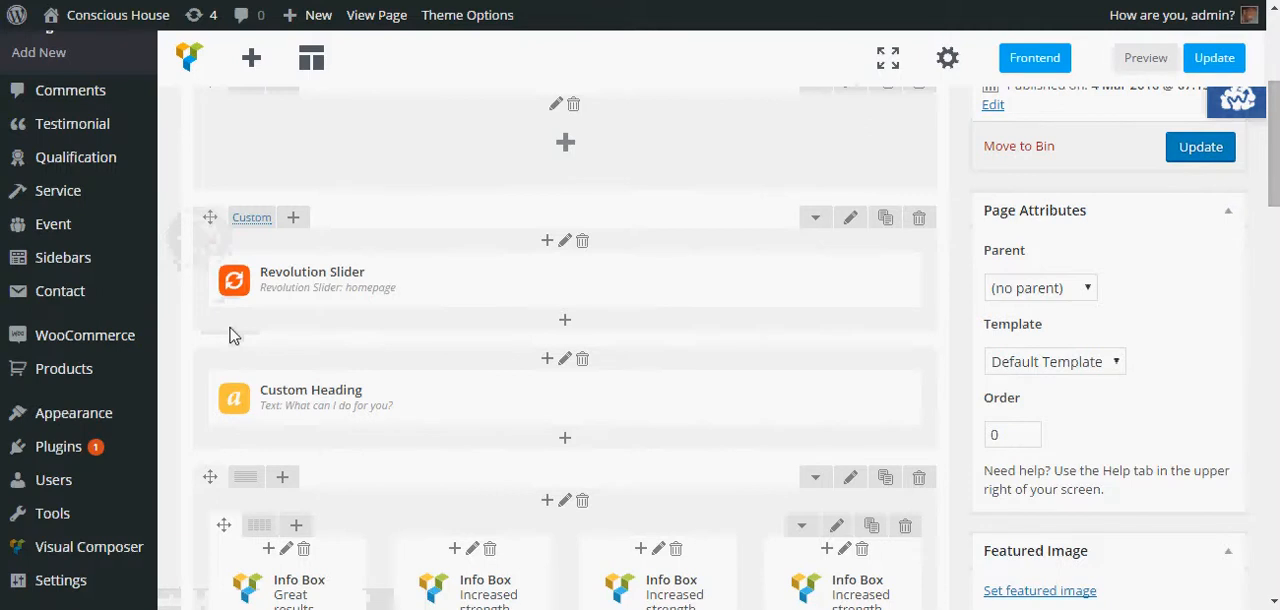
scroll(229, 334, up, 2)
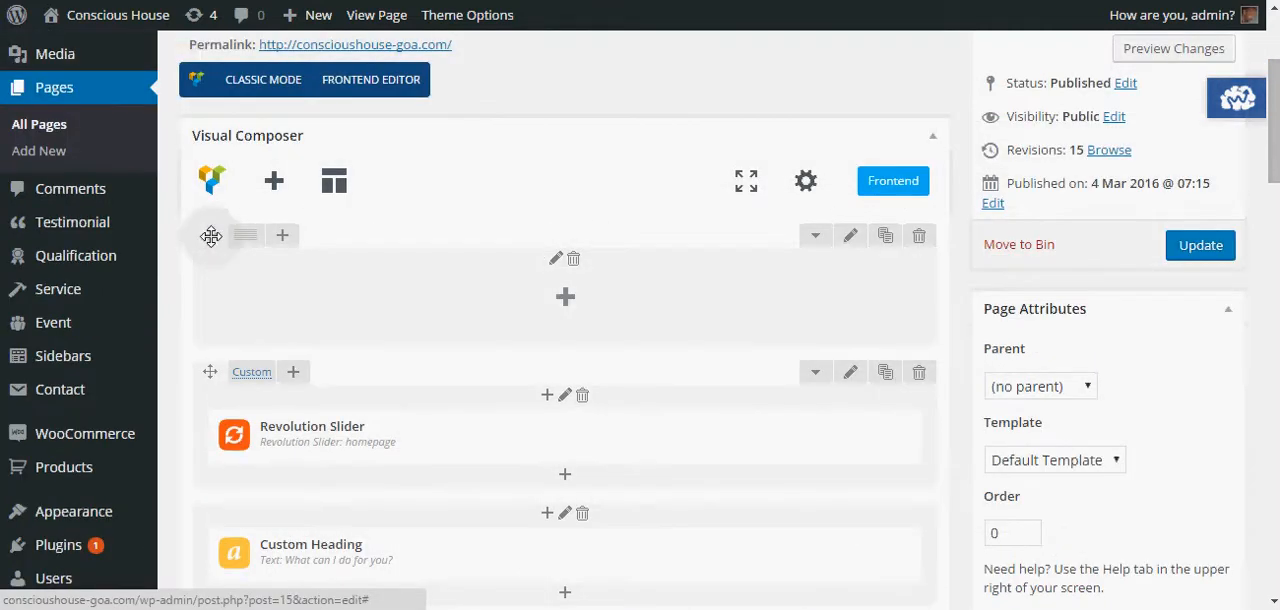
drag(210, 236, 202, 345)
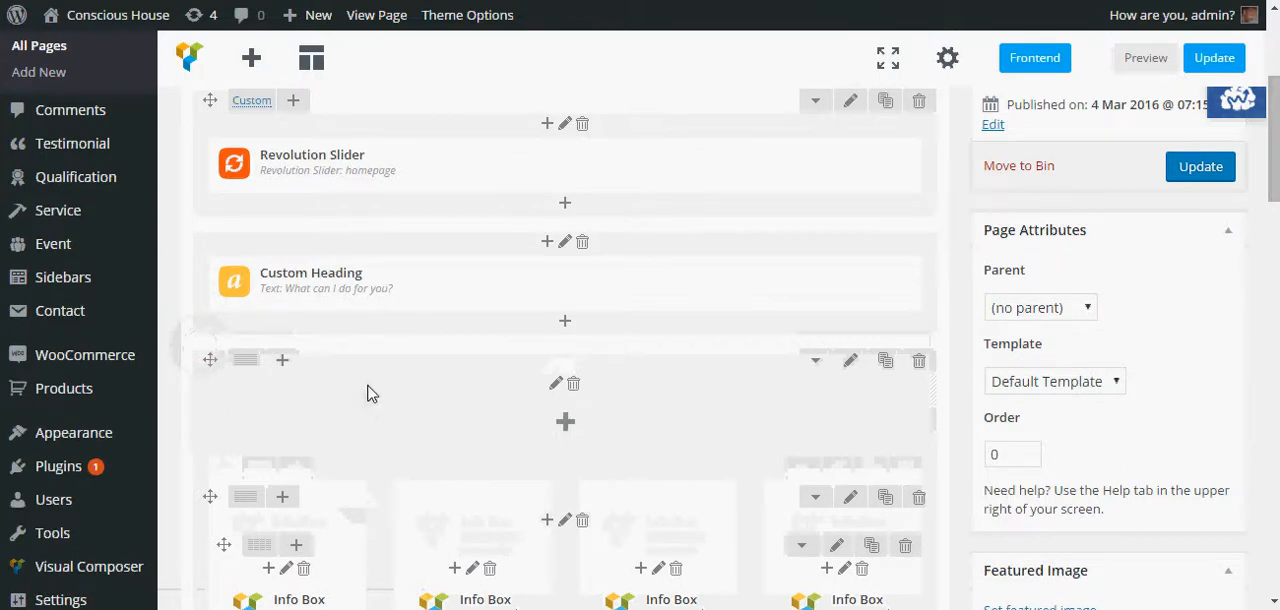
- Add an inner row element inside the empty row
scroll(367, 393, down, 1)
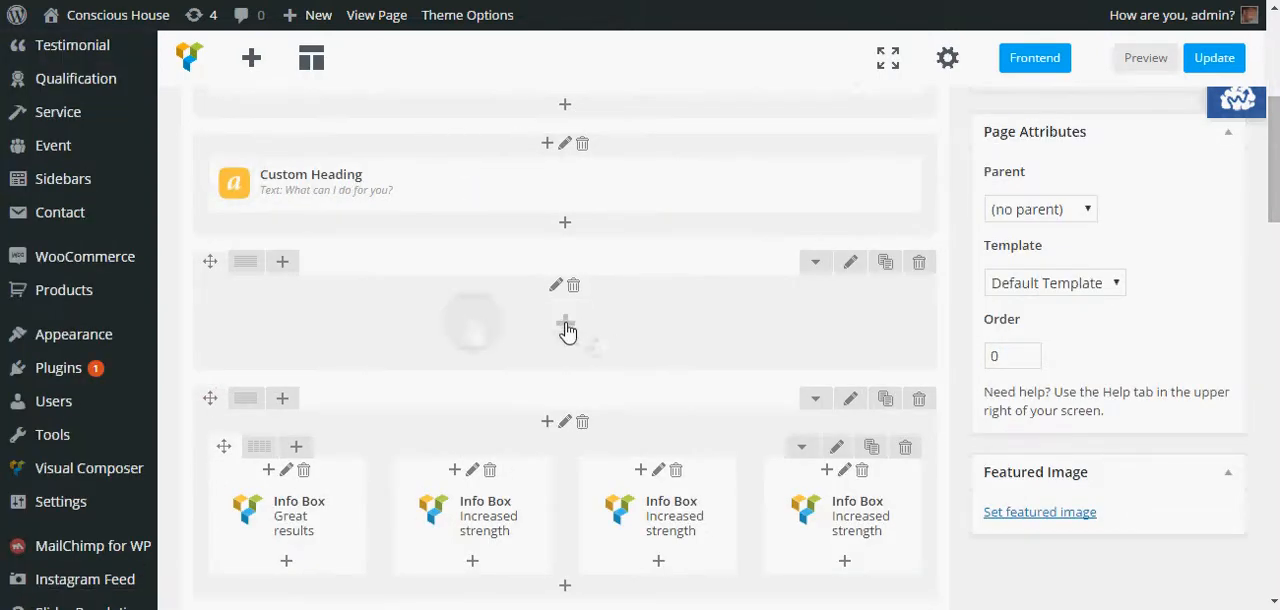
mouse_move(244, 270)
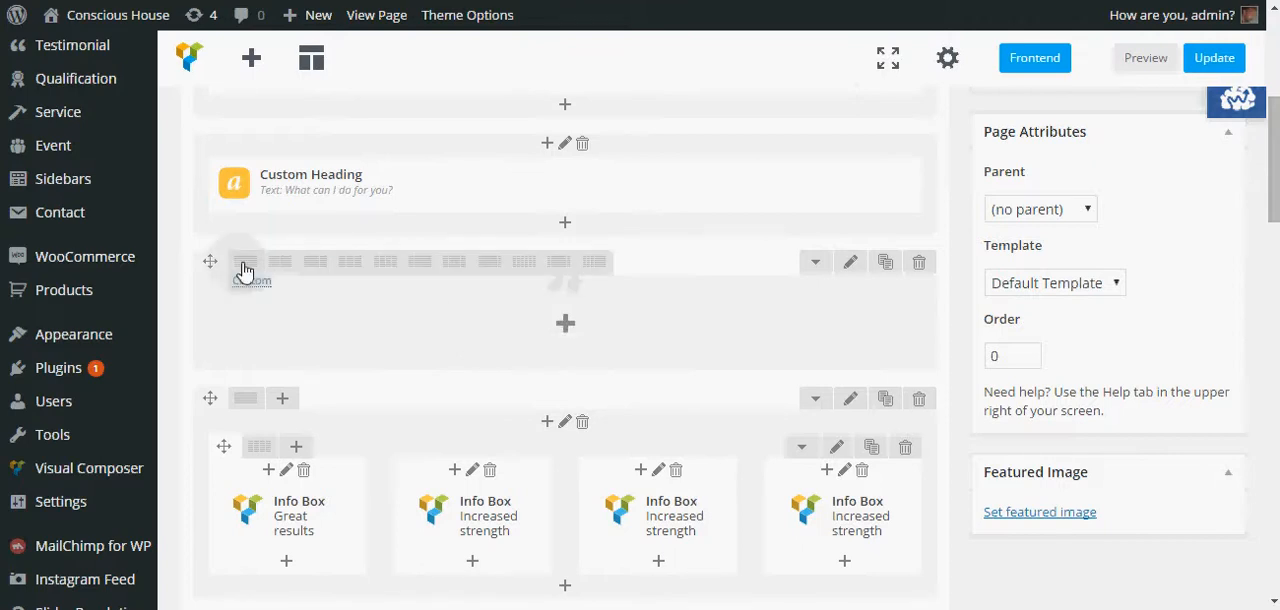
click(565, 323)
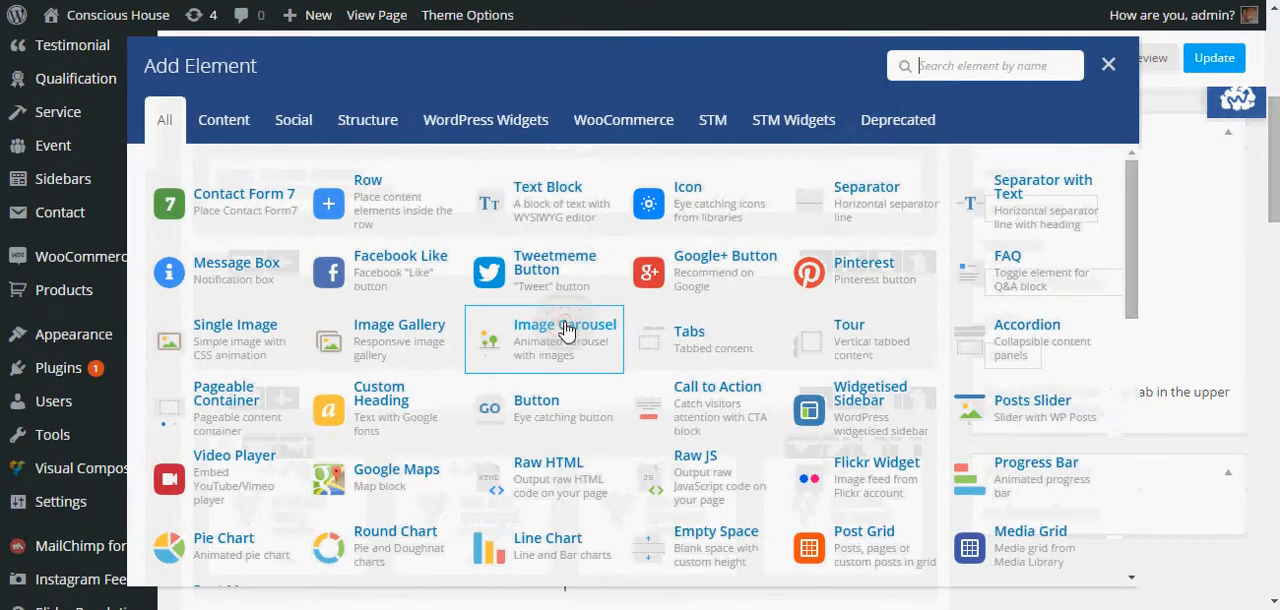
click(371, 192)
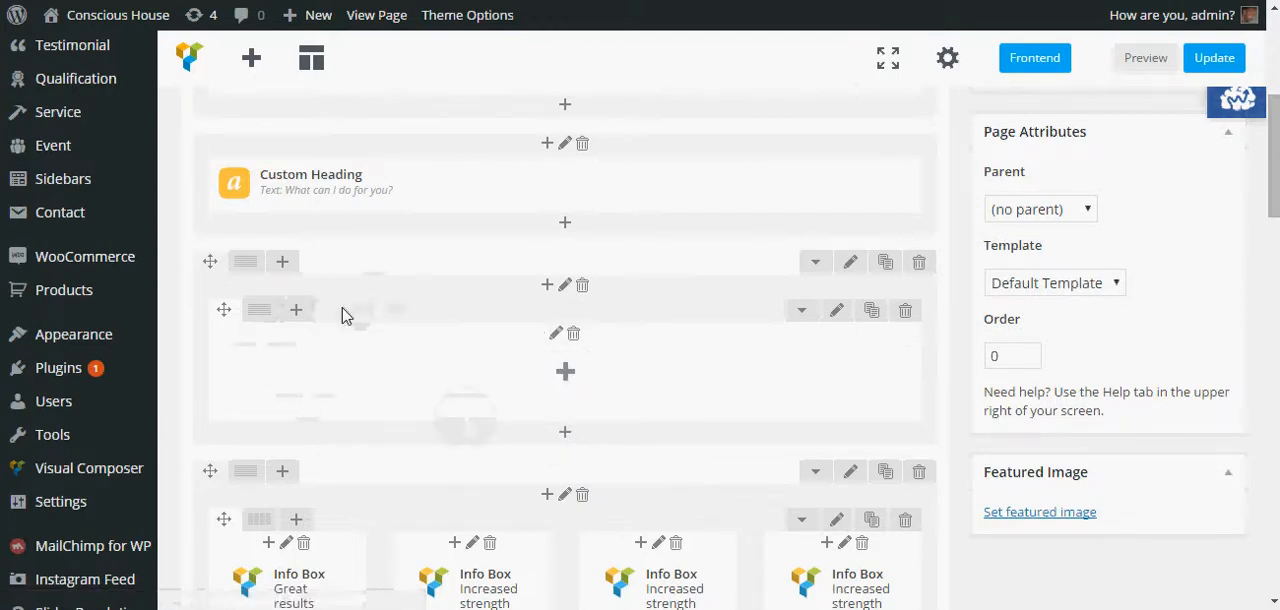
- Switch the outer row to a two-column layout and delete the added second column
mouse_move(246, 261)
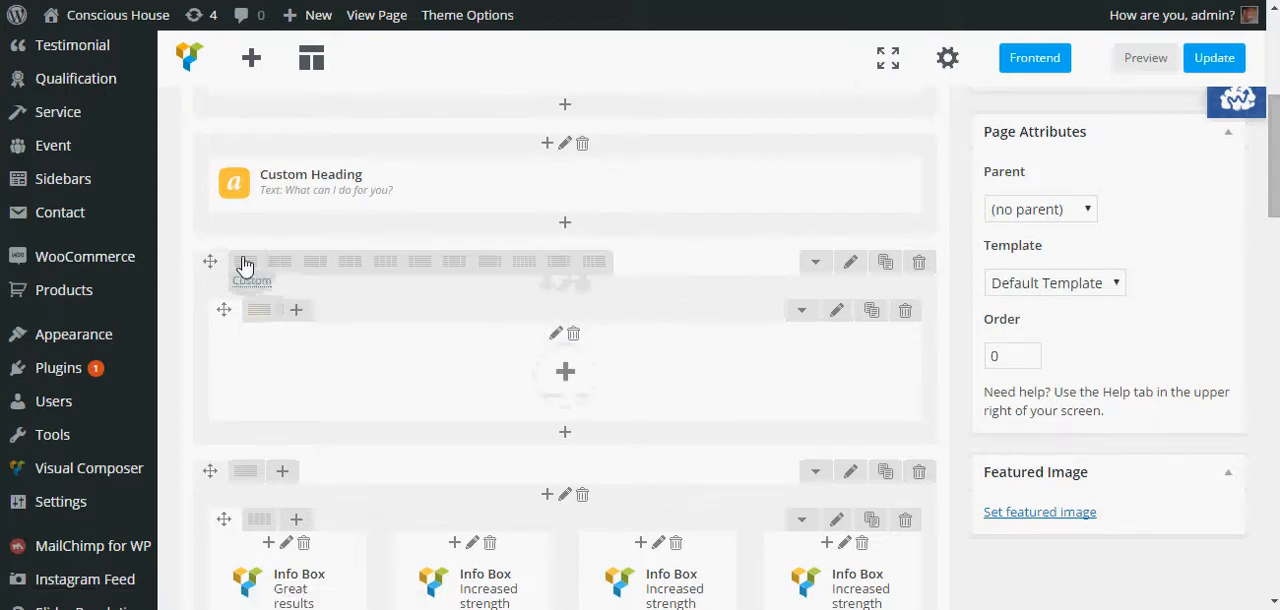
click(280, 264)
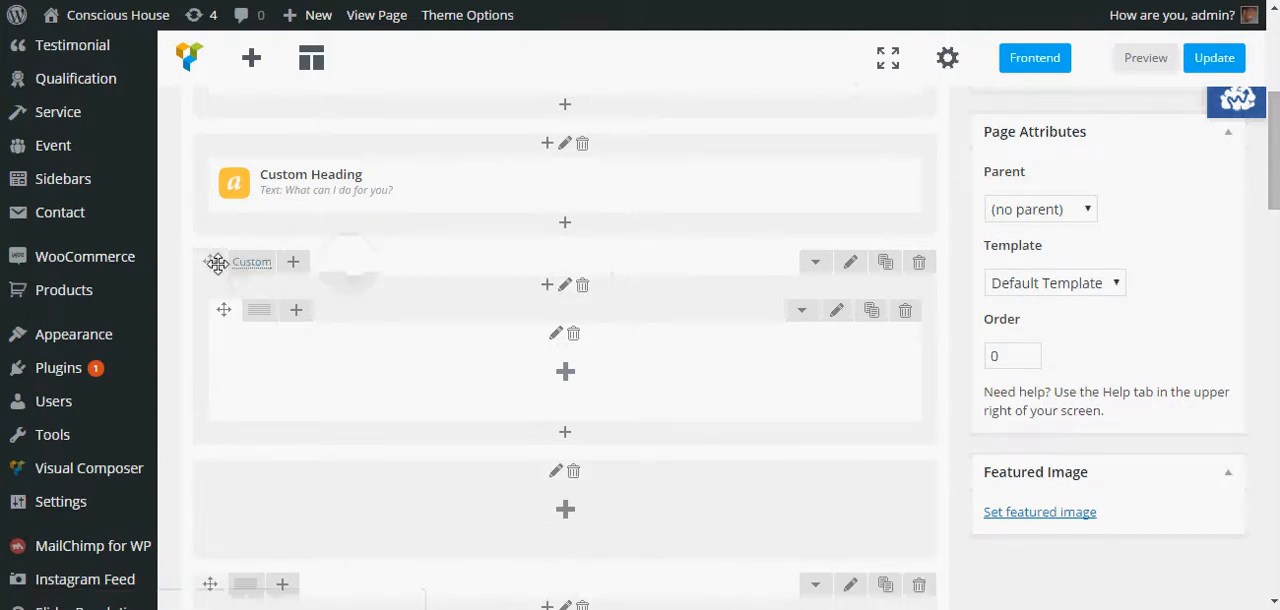
scroll(400, 251, down, 1)
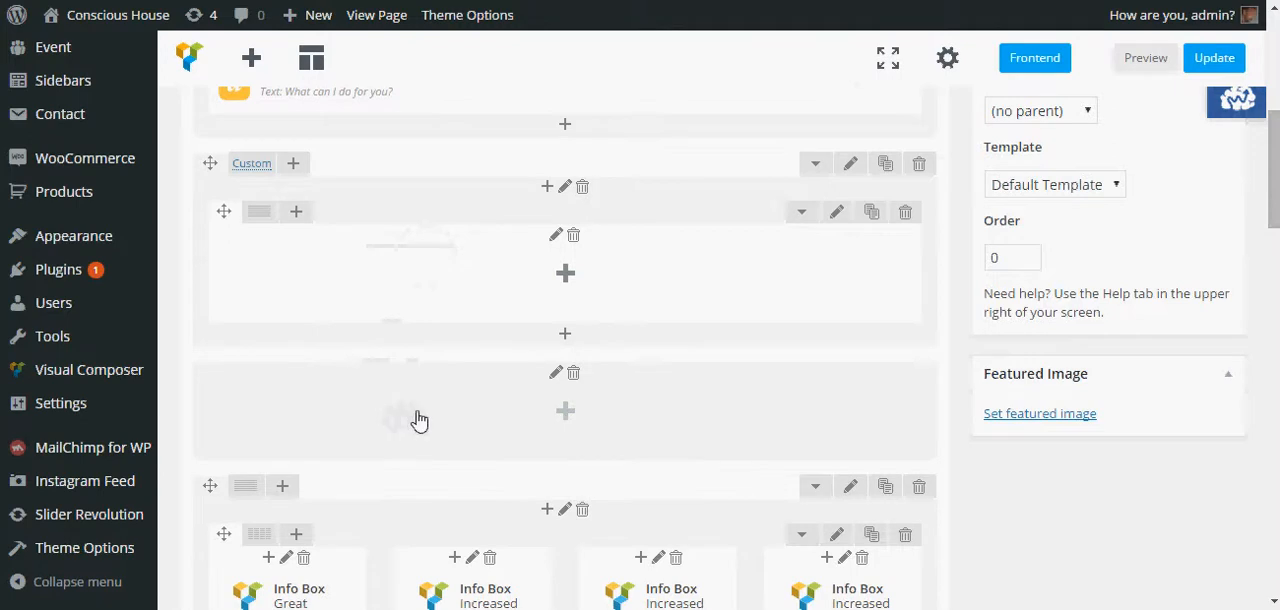
scroll(425, 400, down, 1)
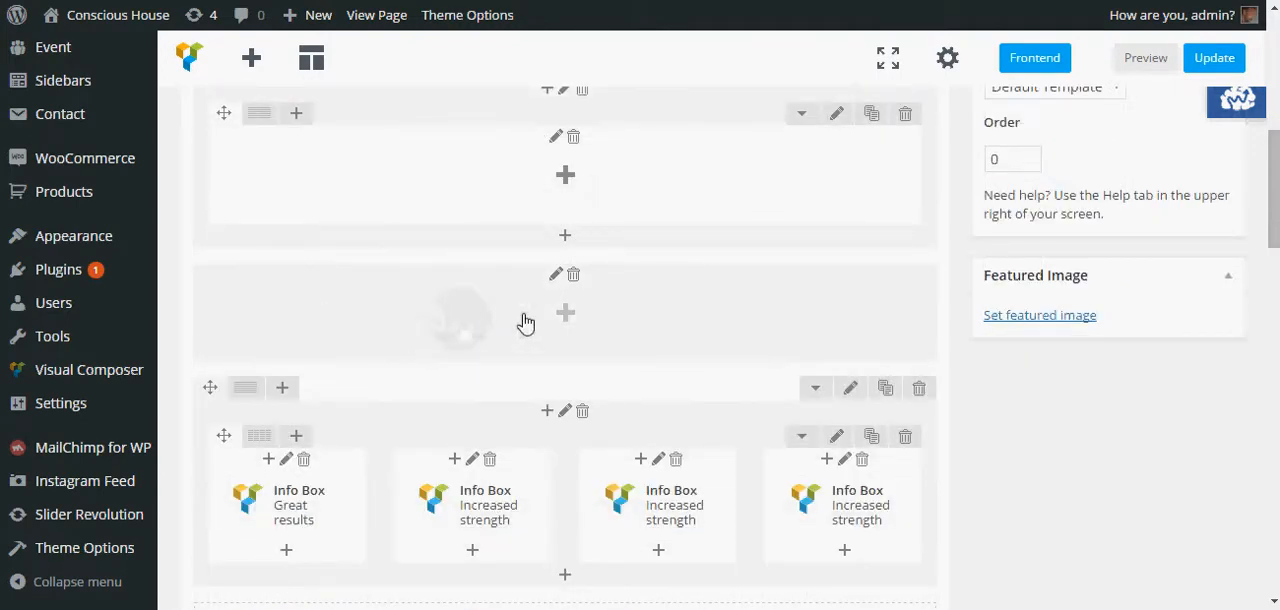
click(573, 276)
click(706, 112)
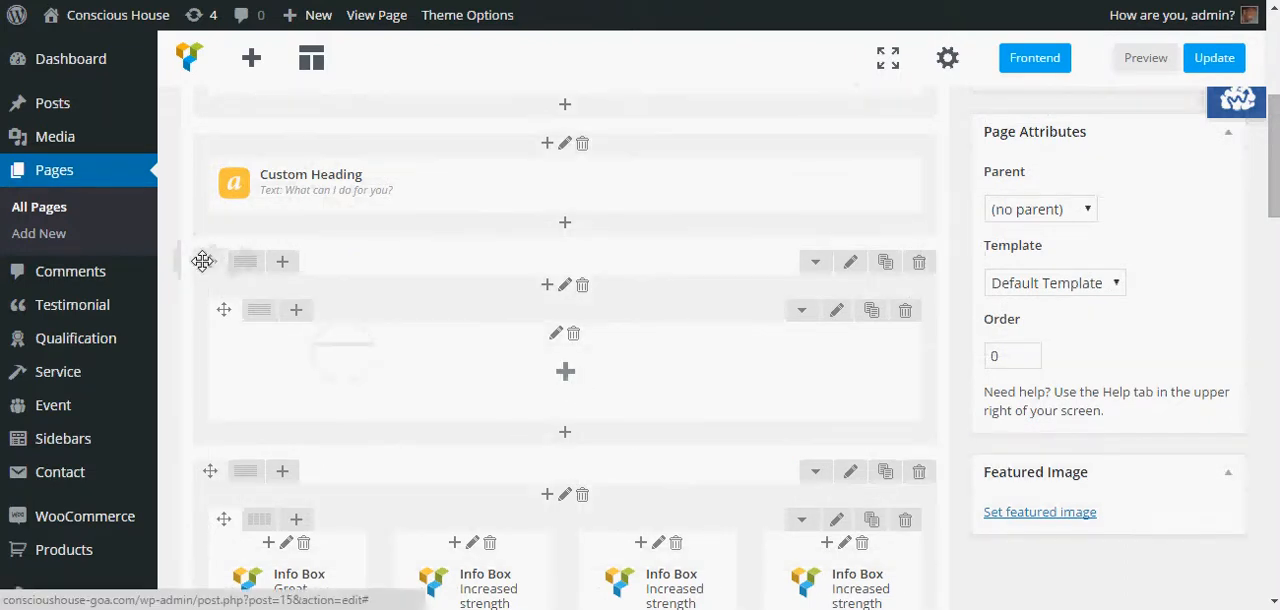
- Move the Custom Heading element into the new inner row
scroll(266, 529, down, 1)
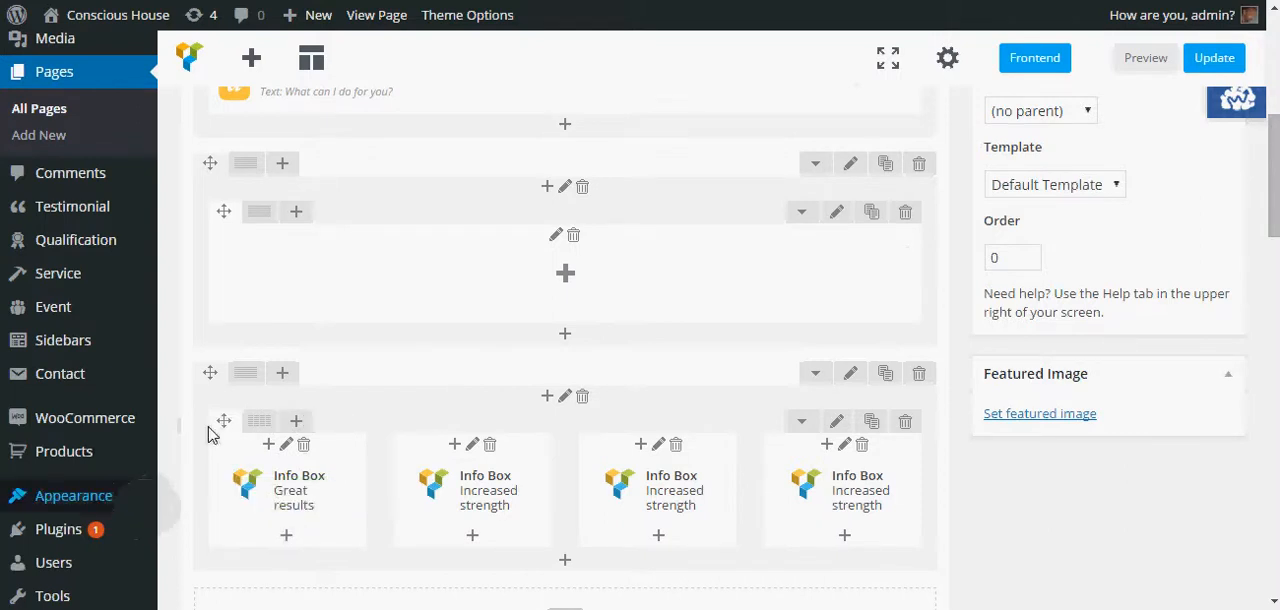
mouse_move(362, 415)
scroll(355, 400, up, 1)
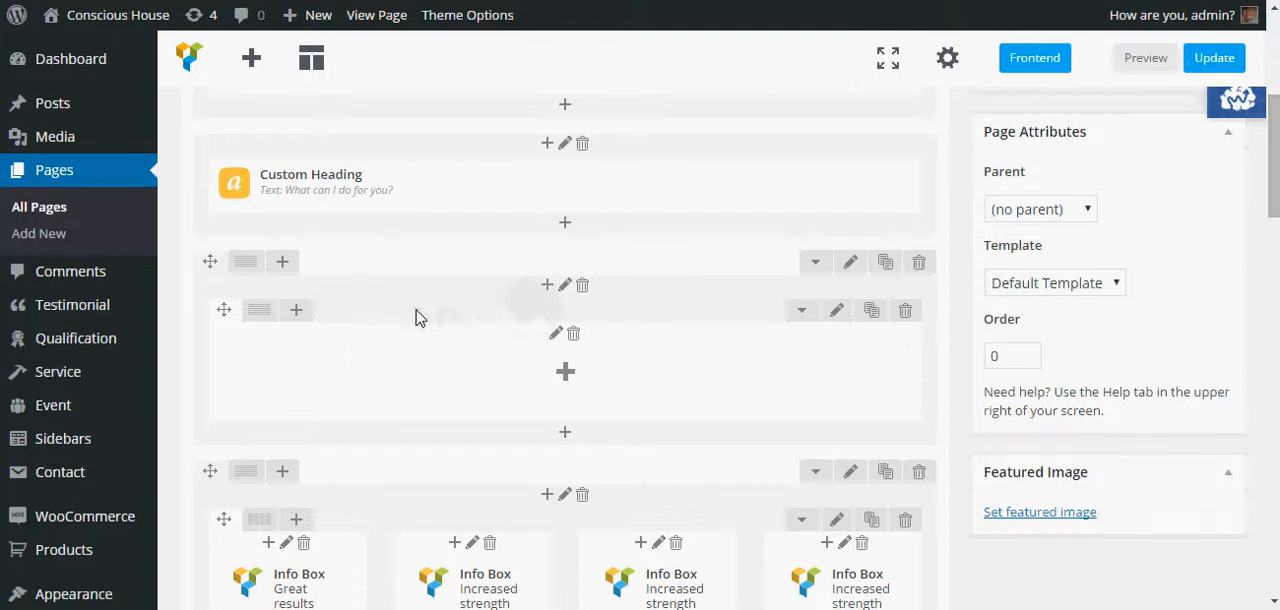
mouse_move(450, 190)
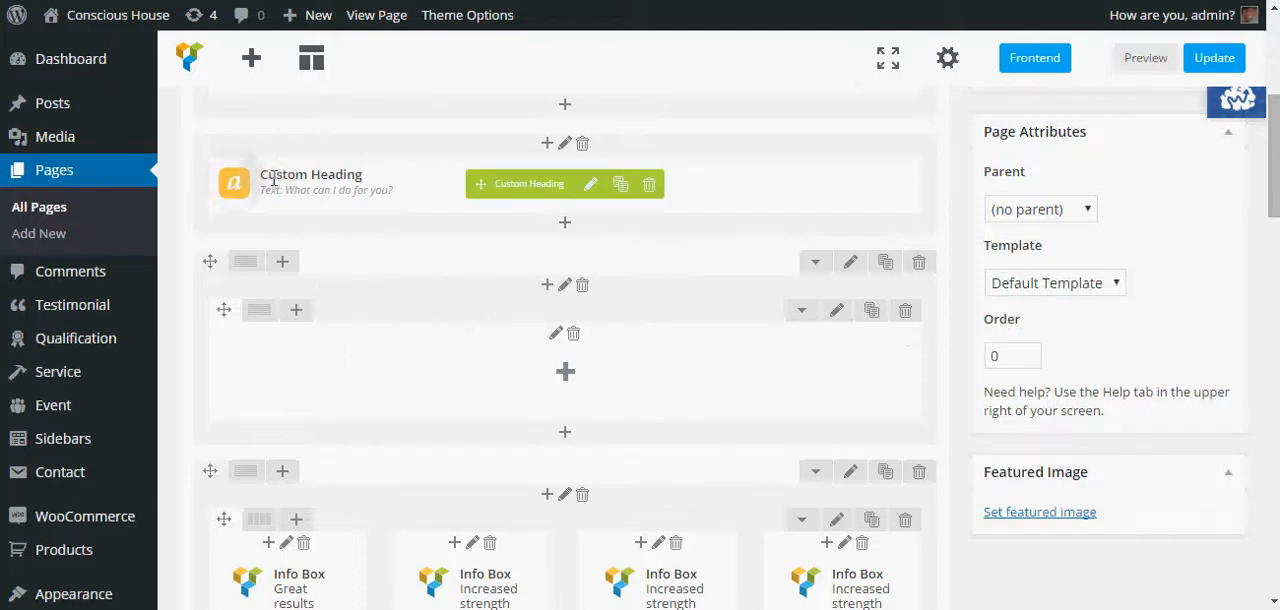
drag(455, 193, 607, 280)
scroll(601, 282, down, 2)
mouse_move(260, 205)
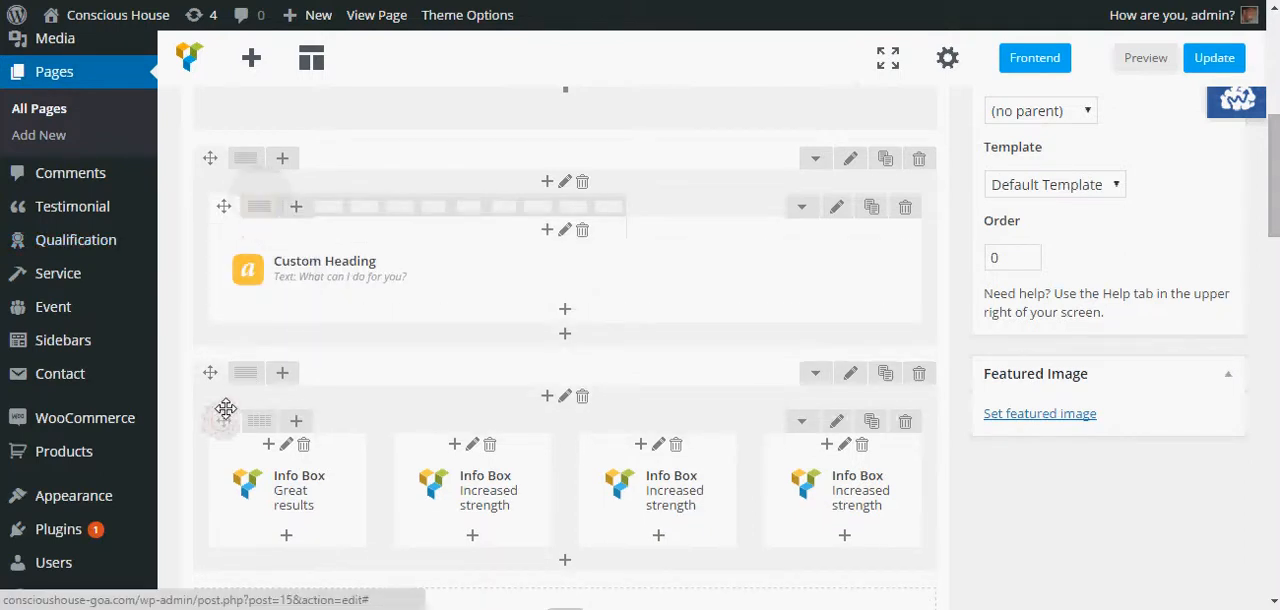
- Move the Info Box inner row into the same outer row, placing it below the Custom Heading inner row
mouse_move(227, 393)
mouse_down()
mouse_move(251, 316)
mouse_move(305, 327)
mouse_move(321, 297)
mouse_up()
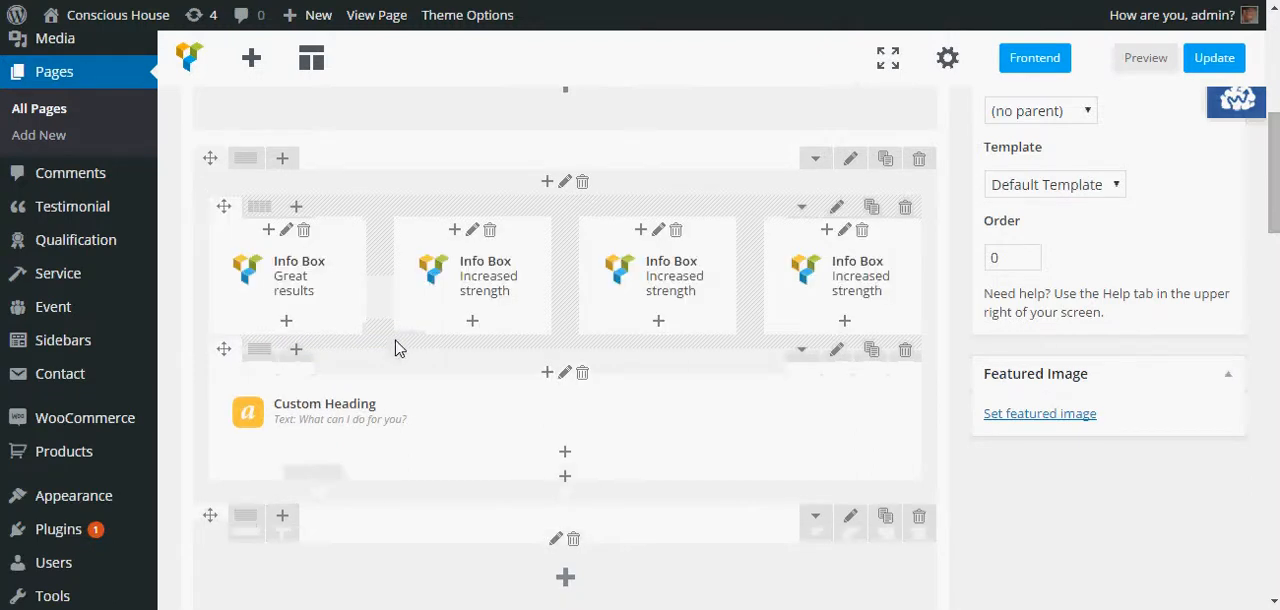
drag(224, 350, 232, 240)
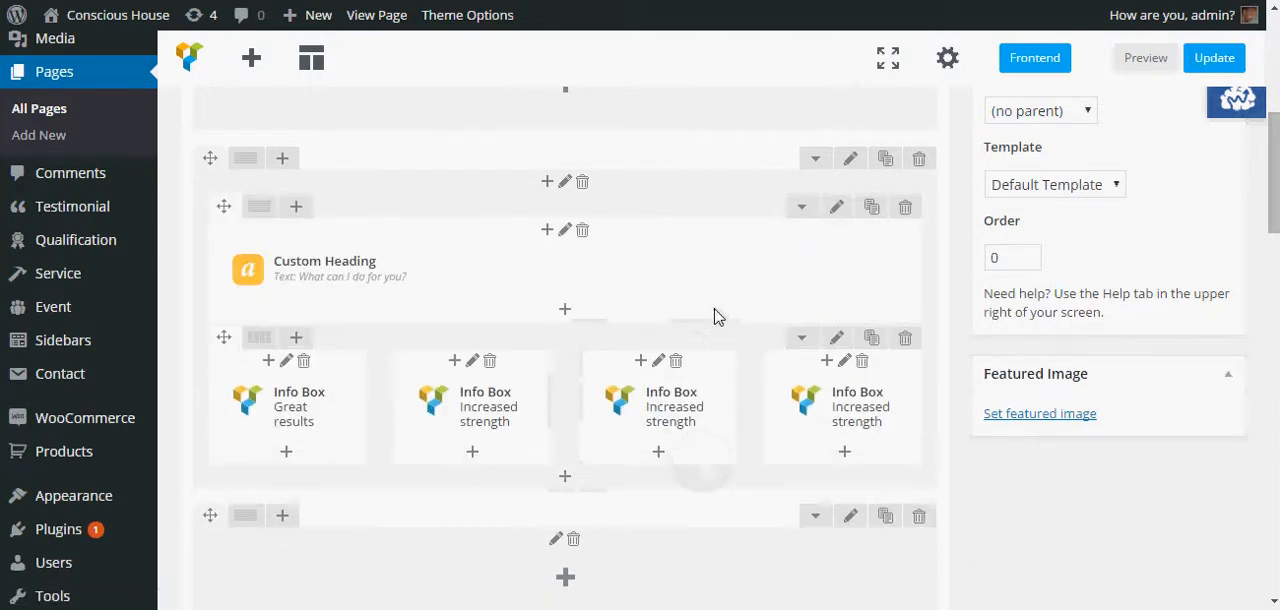
- Delete the leftover empty row beneath the combined row, confirming the deletion
scroll(600, 300, down, 1)
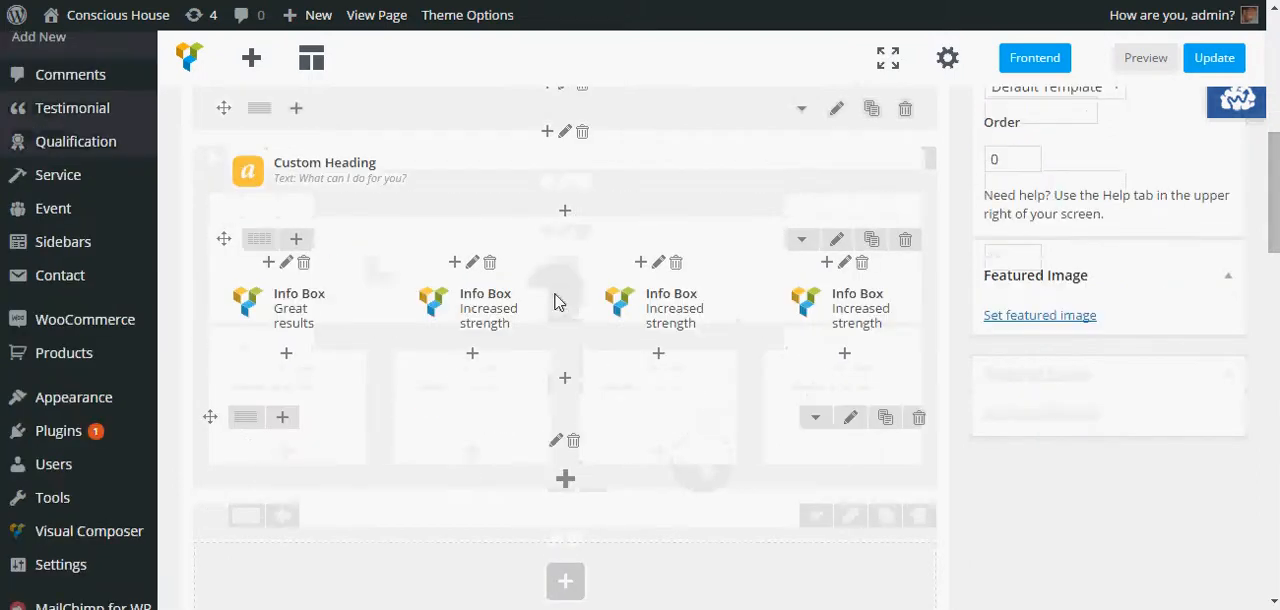
click(918, 420)
click(740, 117)
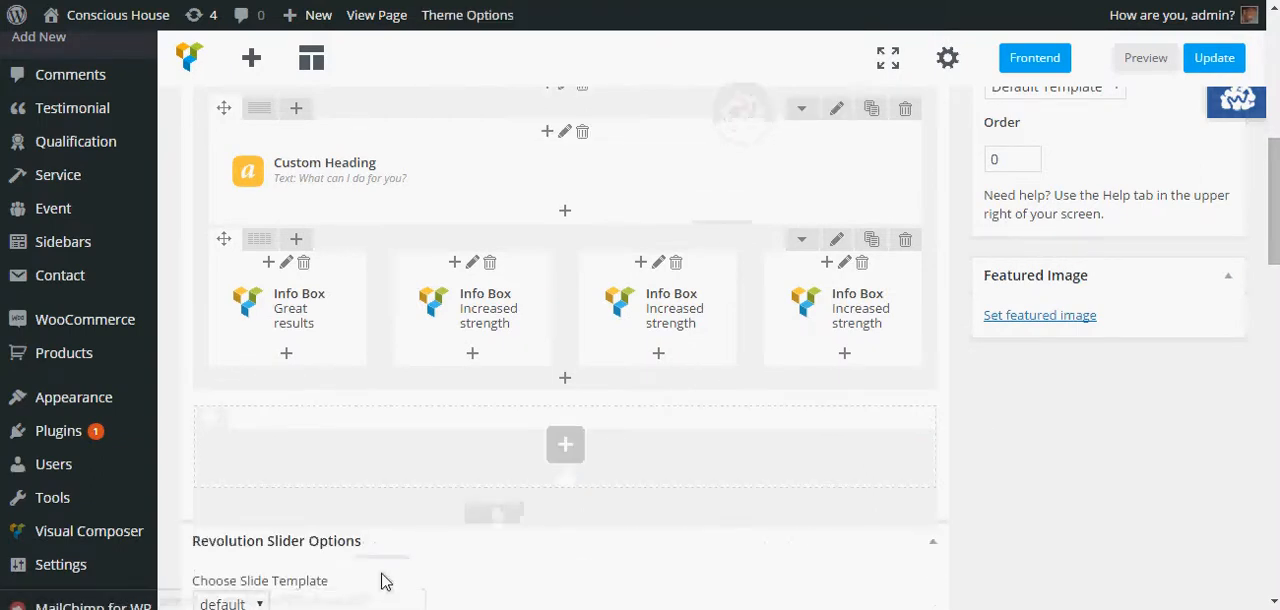
scroll(385, 581, up, 1)
drag(205, 158, 246, 215)
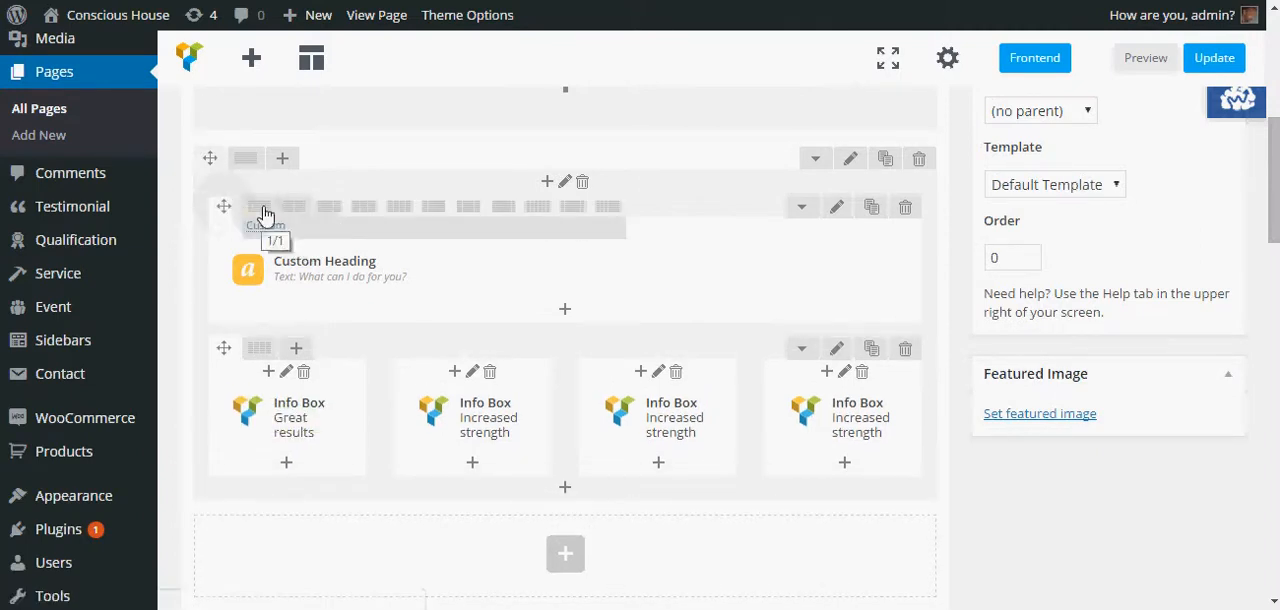
mouse_move(258, 349)
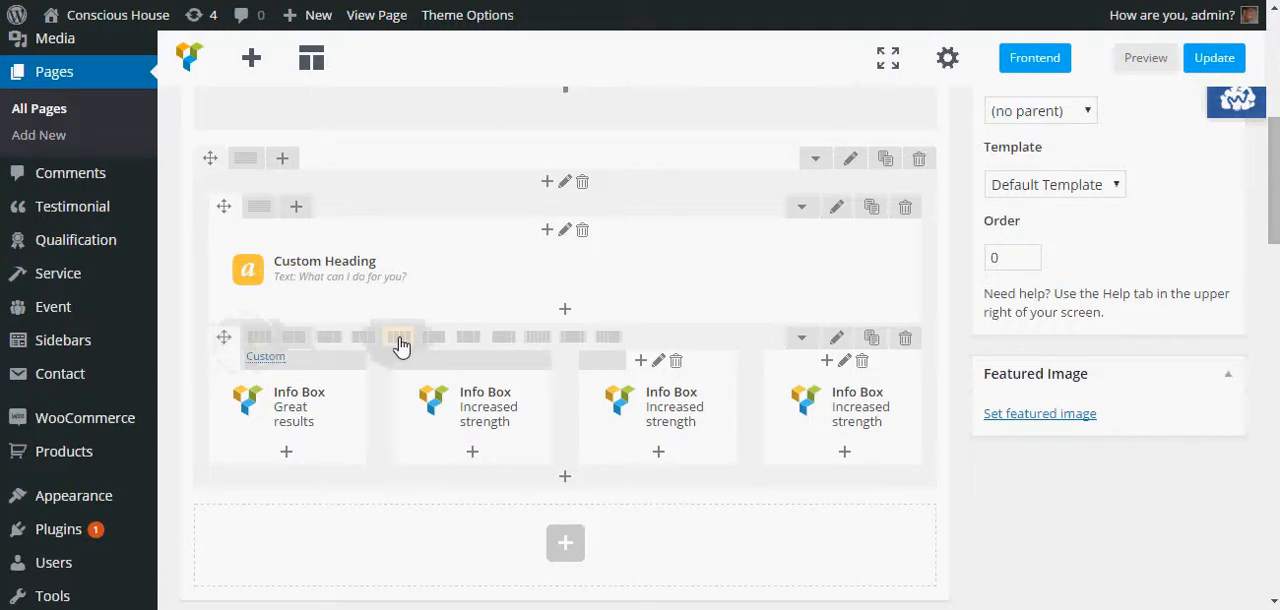
mouse_move(271, 400)
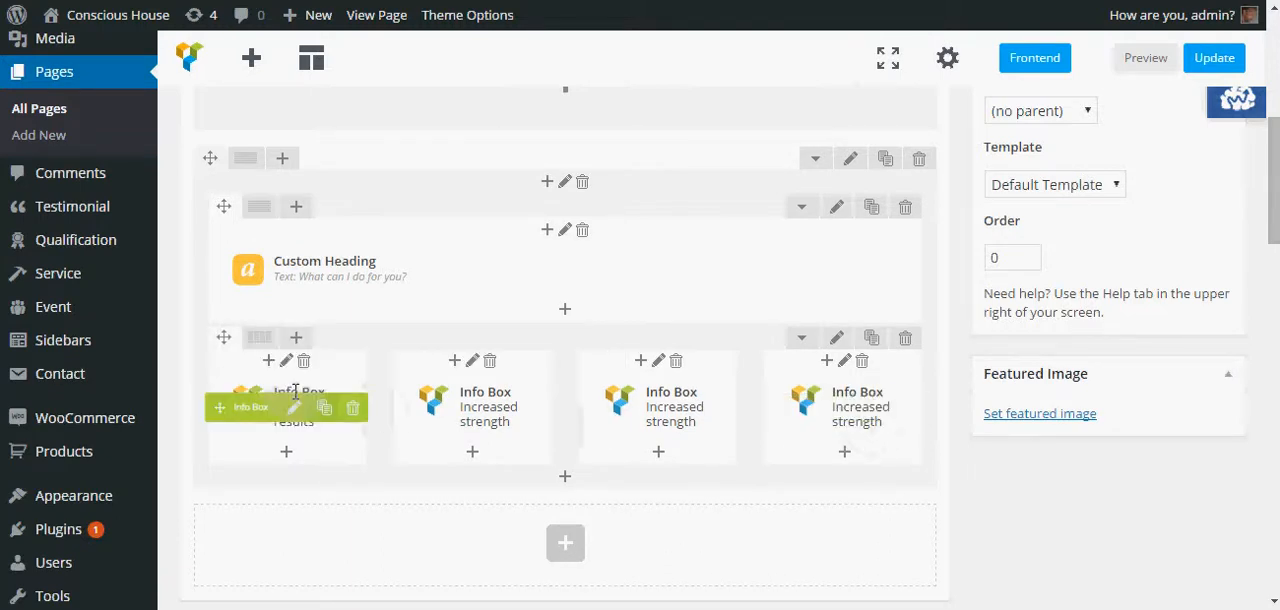
mouse_move(888, 367)
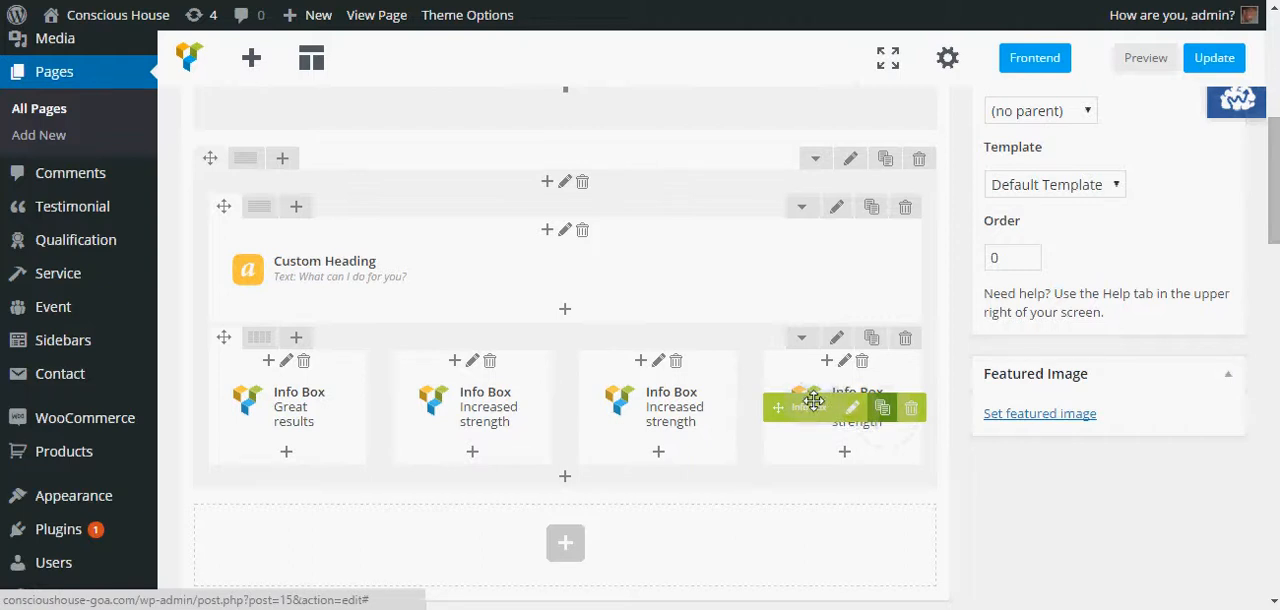
scroll(711, 154, up, 2)
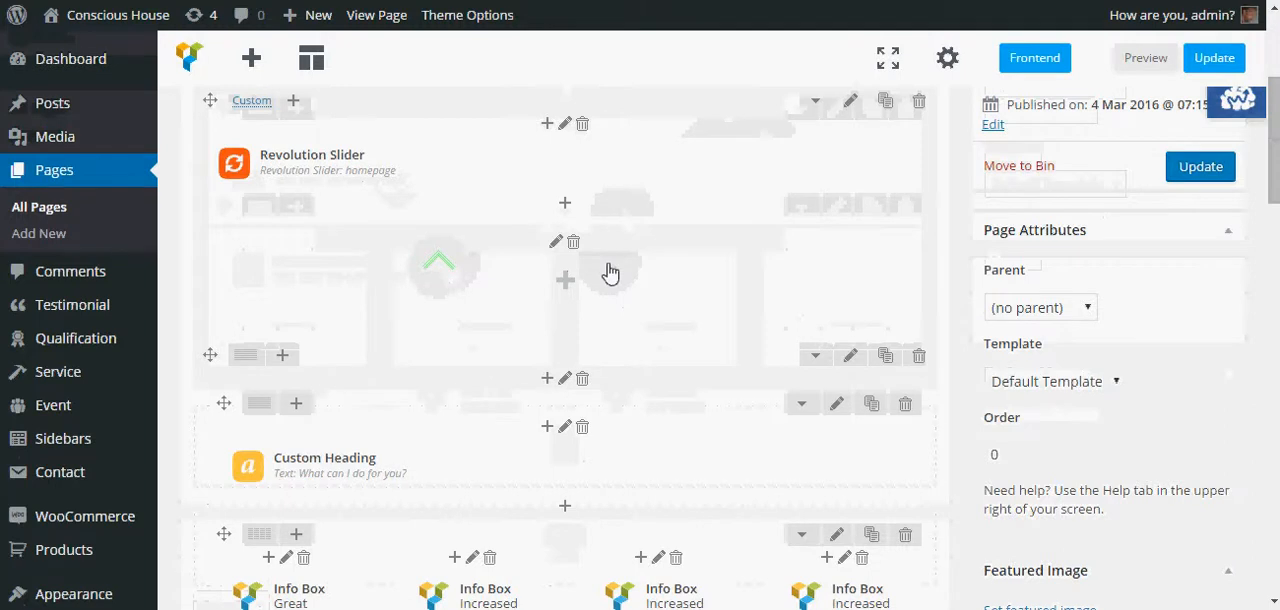
scroll(610, 273, down, 4)
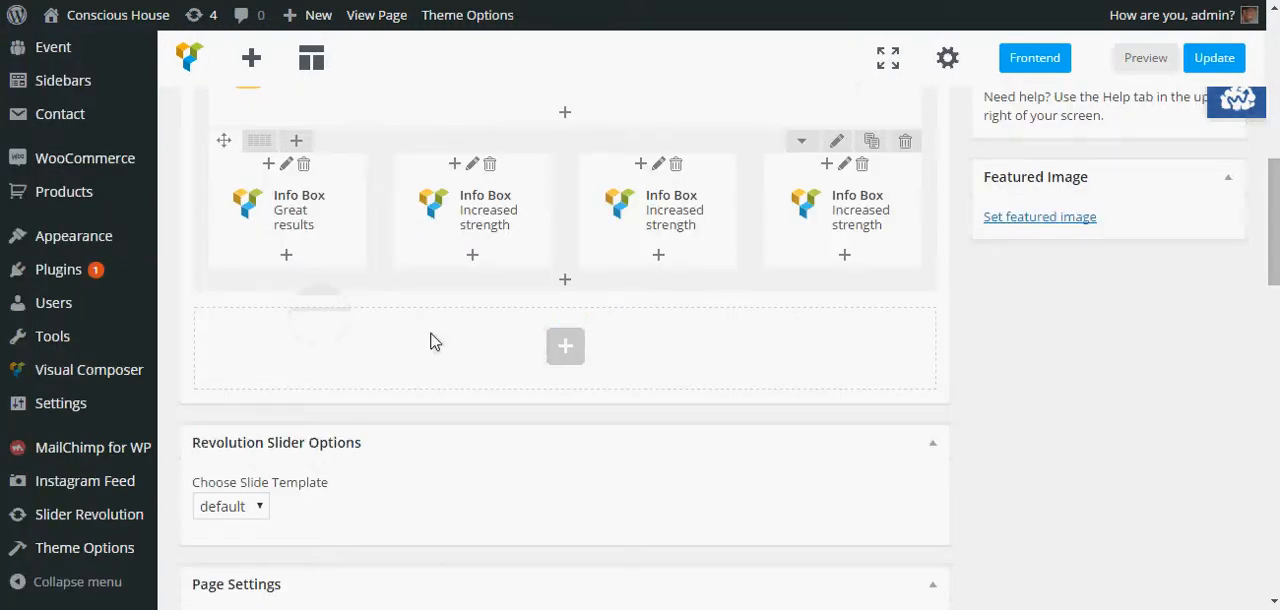
scroll(487, 196, up, 2)
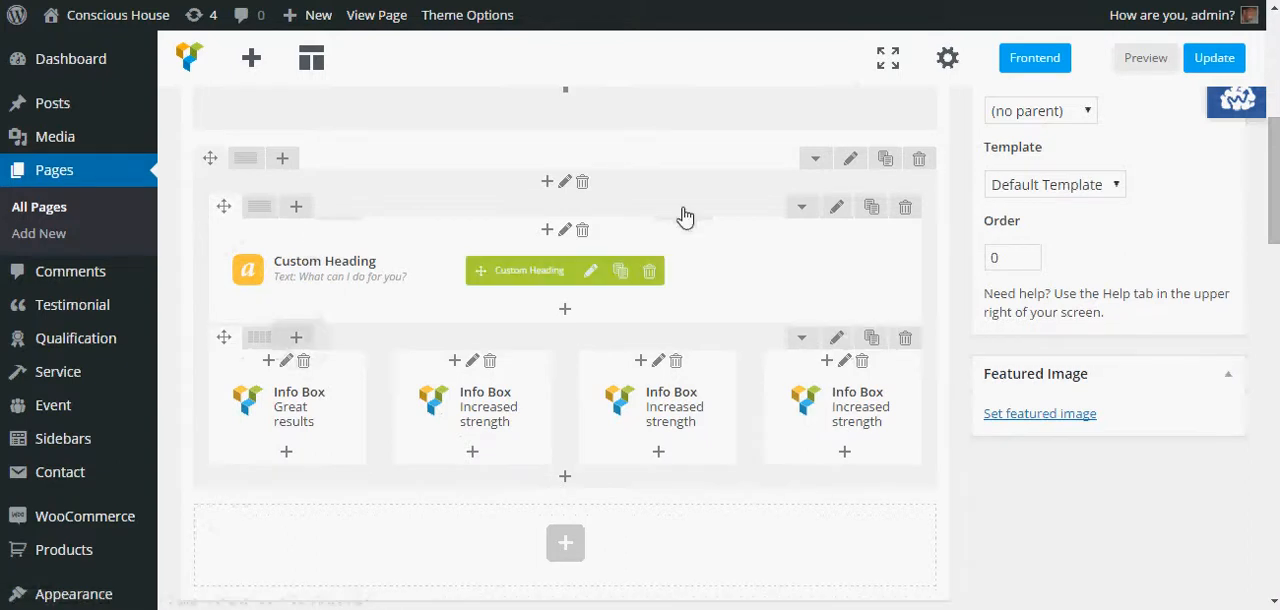
- Set the combined outer row's design options to 30px top padding and 0px bottom padding
click(850, 162)
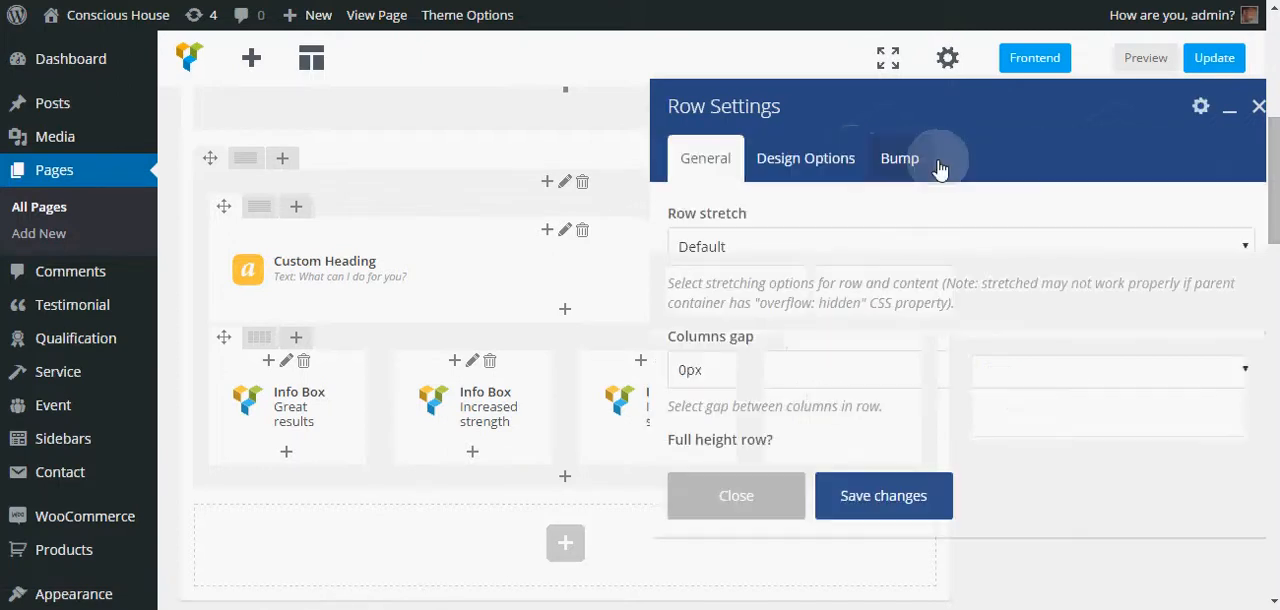
click(807, 171)
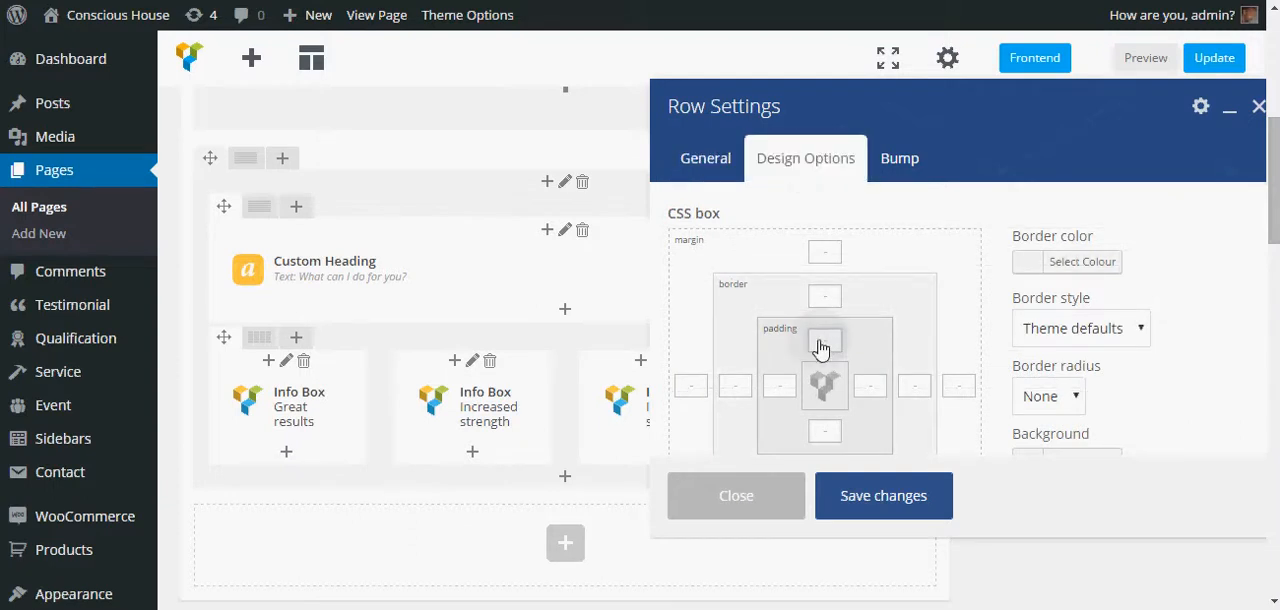
text(30)
text(p)
text(x)
click(834, 440)
text(0px)
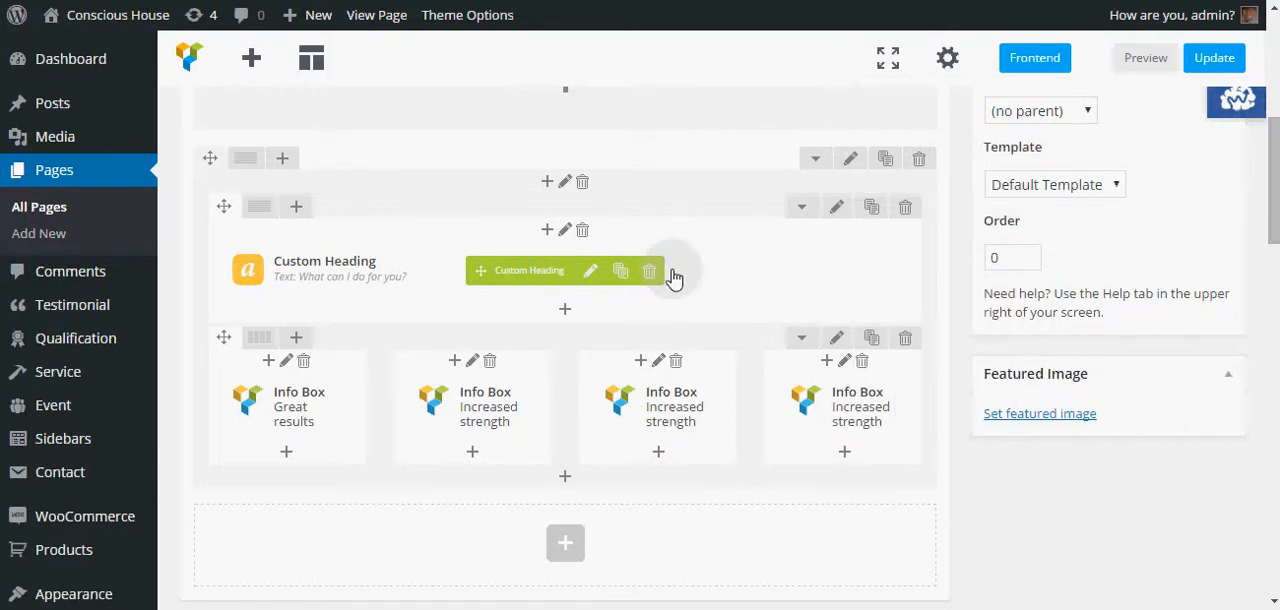
click(410, 252)
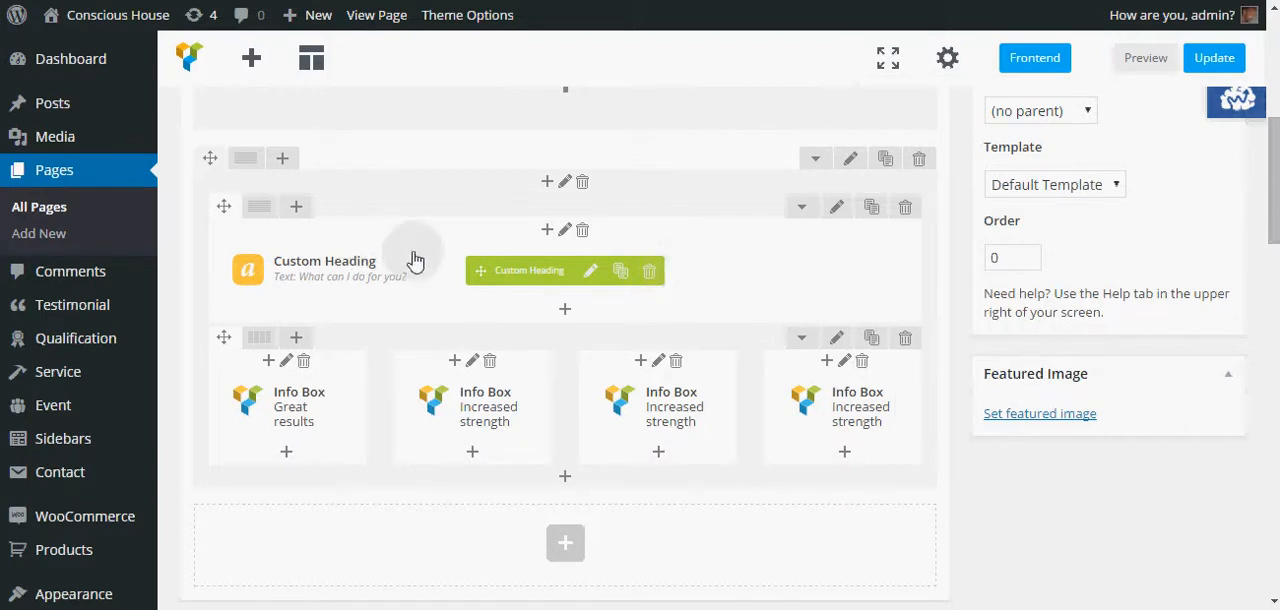
- Set the Custom Heading's separator position to Bottom with a top spacing of 50px and save the settings
click(592, 278)
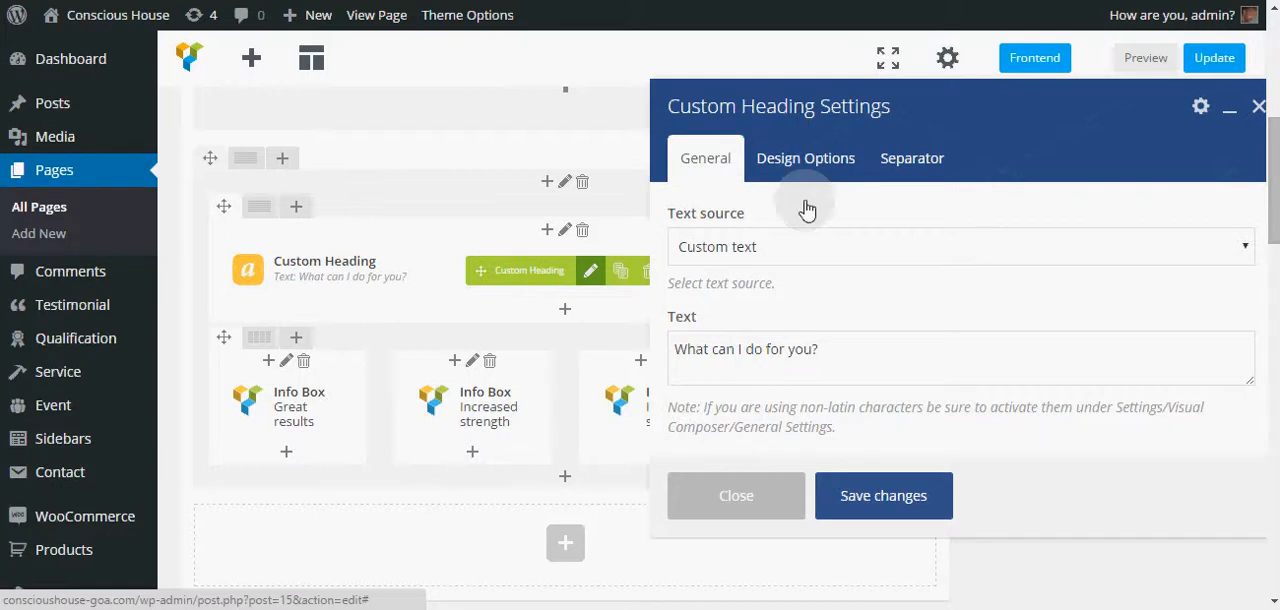
click(910, 160)
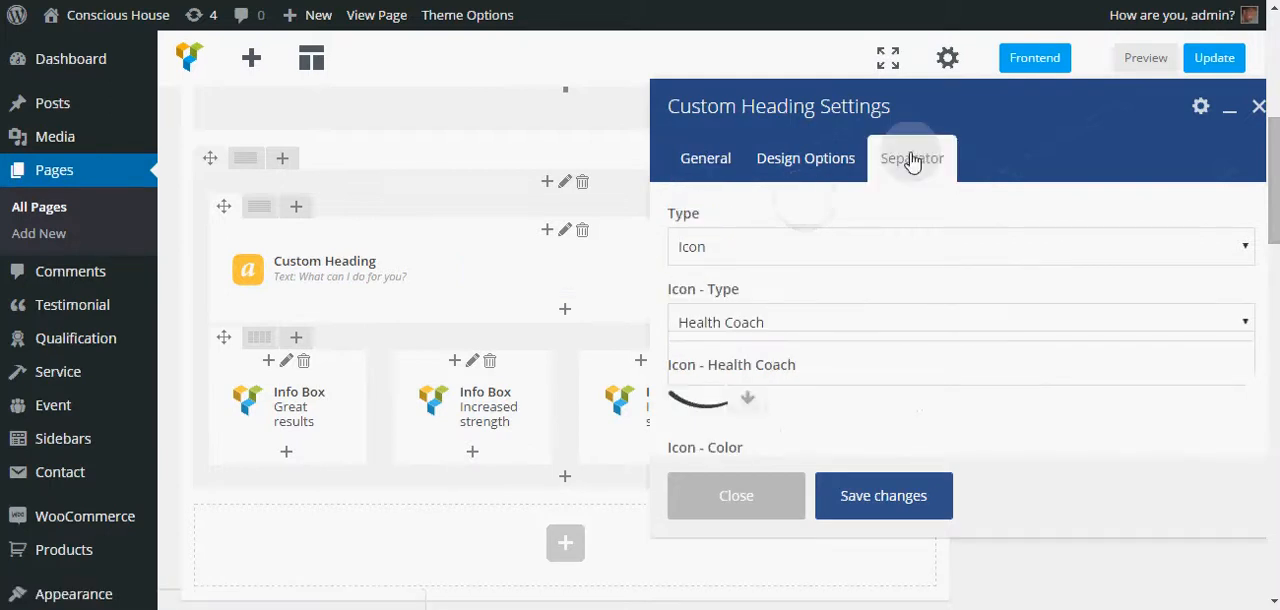
scroll(857, 292, down, 1)
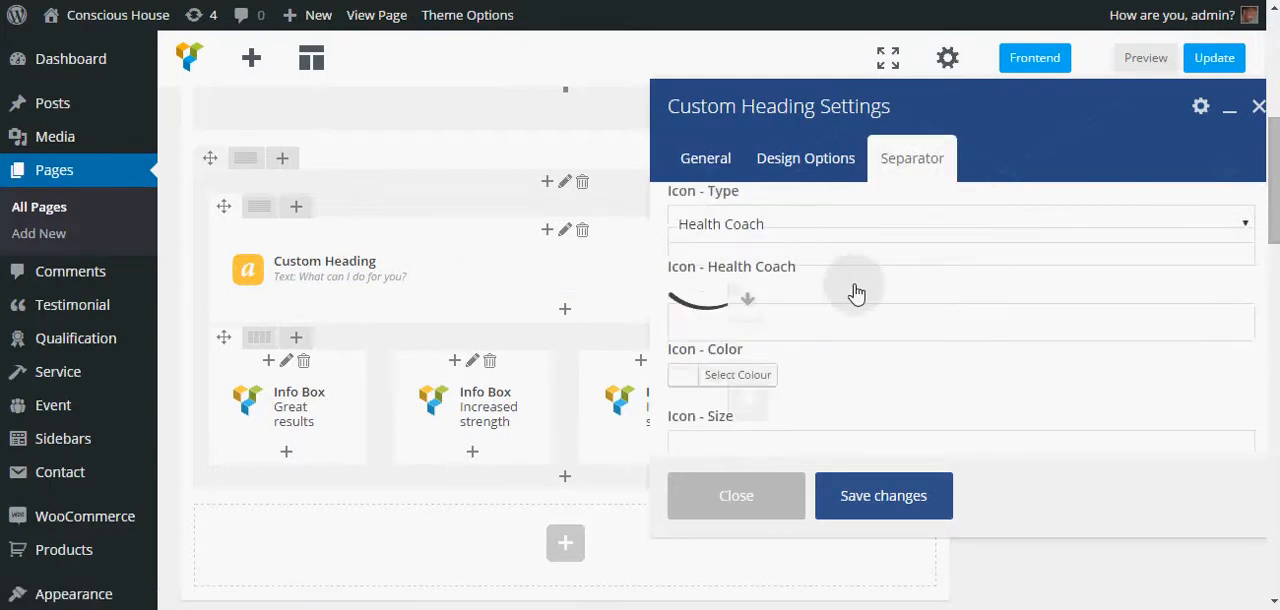
scroll(857, 292, down, 2)
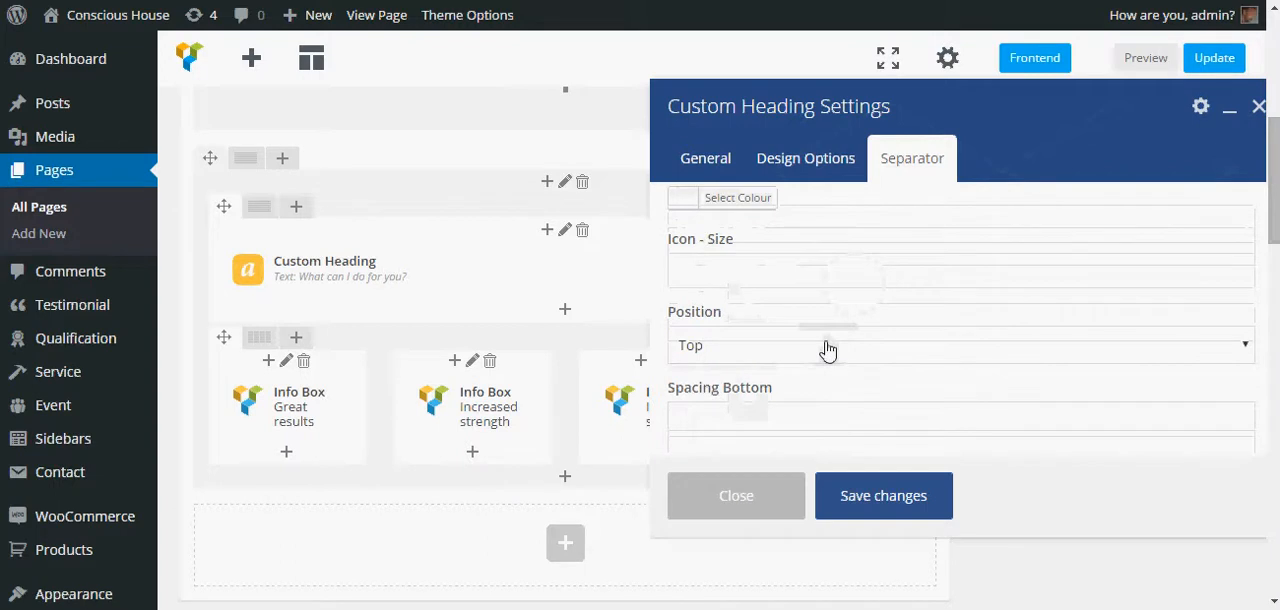
click(827, 349)
click(703, 397)
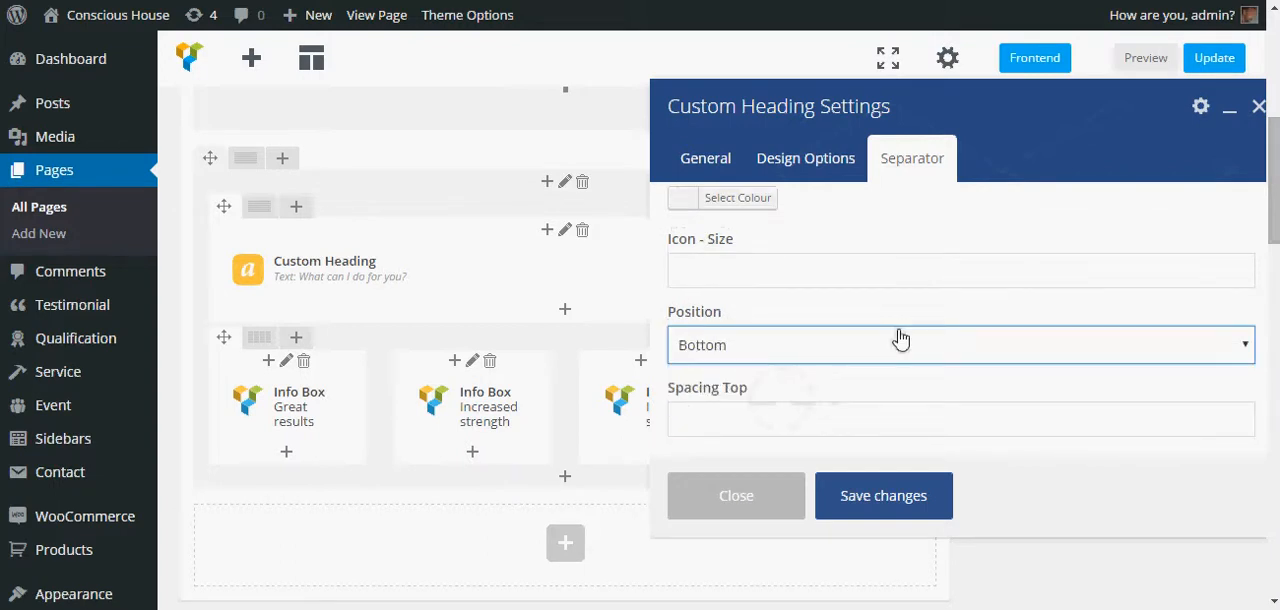
scroll(900, 338, down, 1)
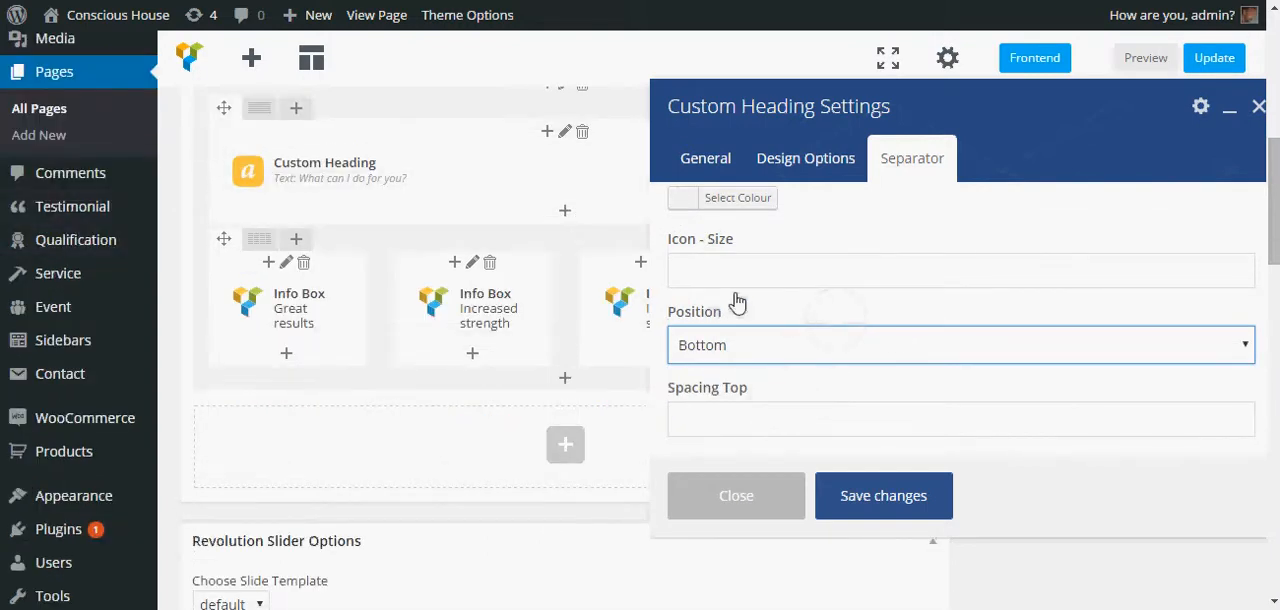
click(707, 432)
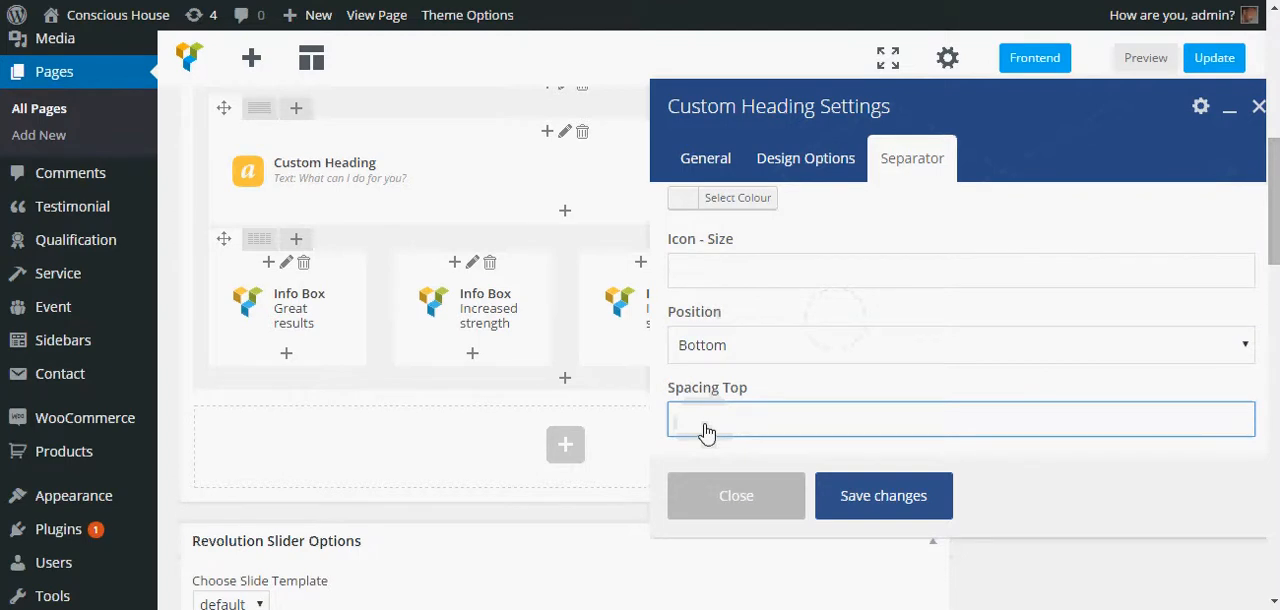
text(50px)
click(885, 505)
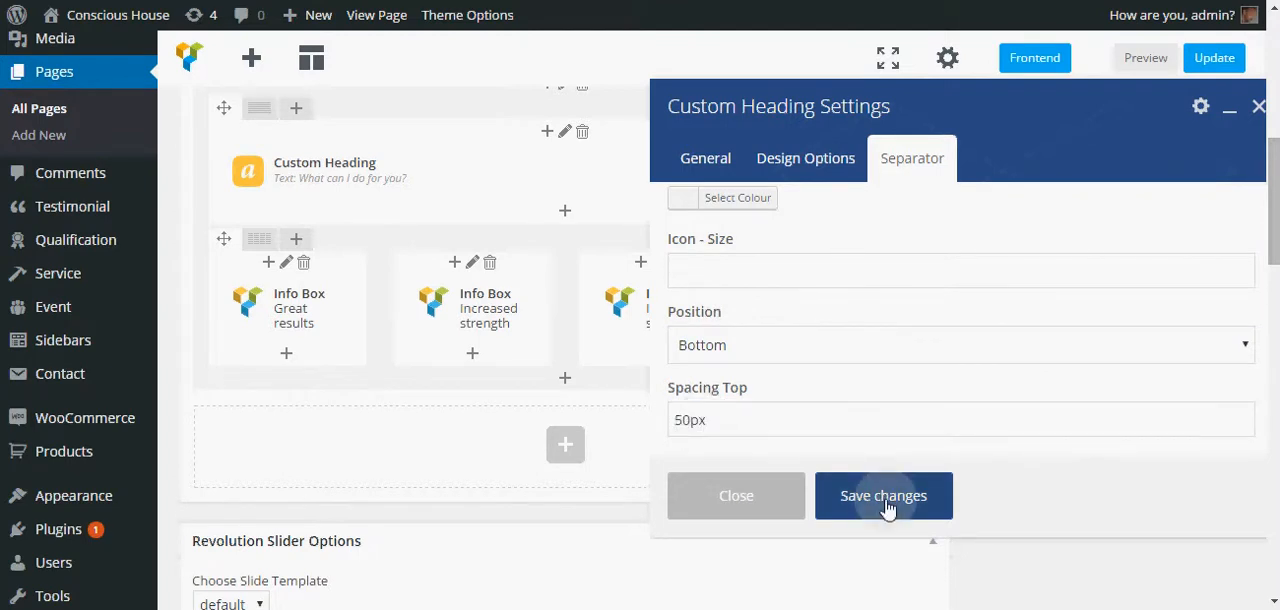
- Update the page and open the site's homepage in a new browser tab
click(1234, 64)
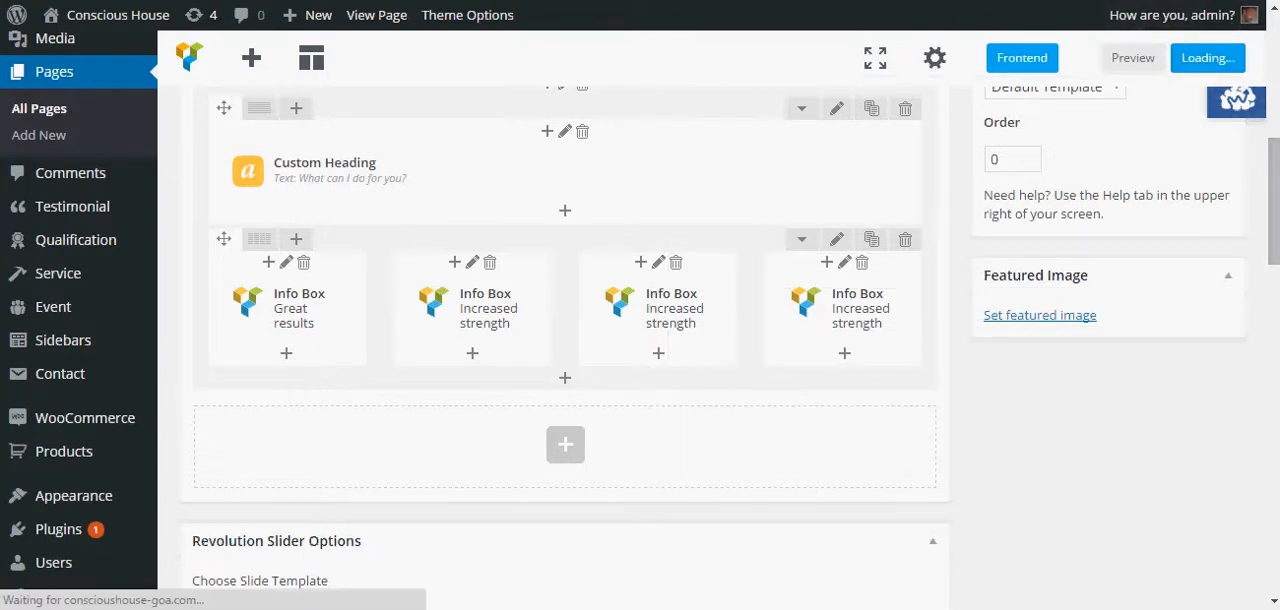
click(100, 24)
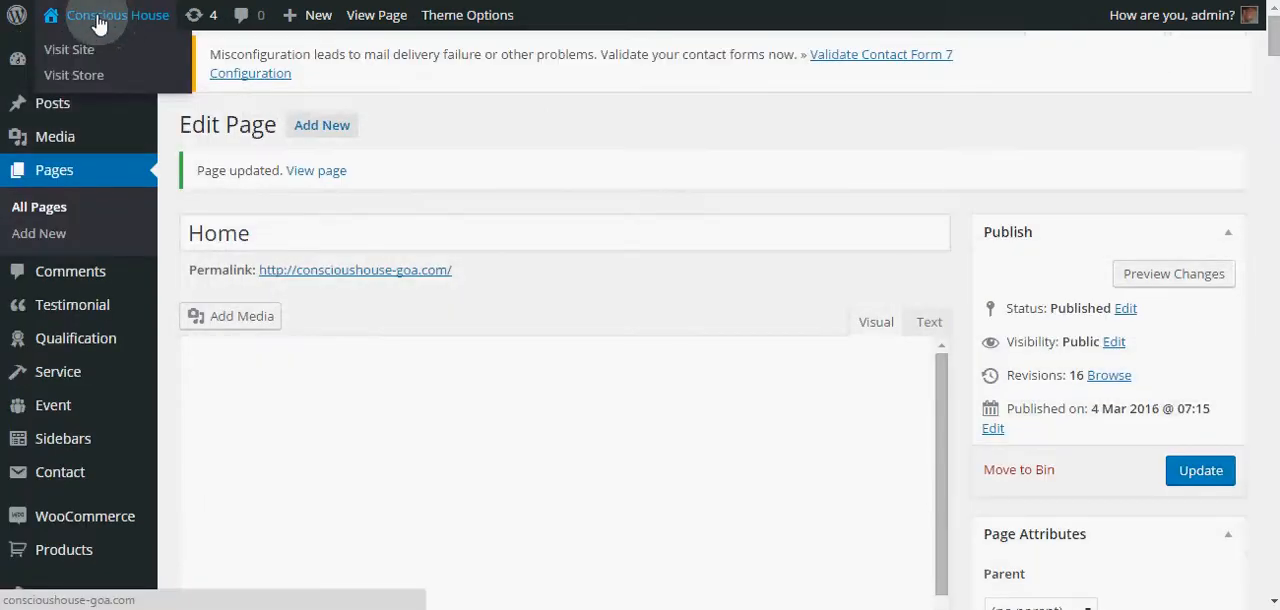
right_click(98, 18)
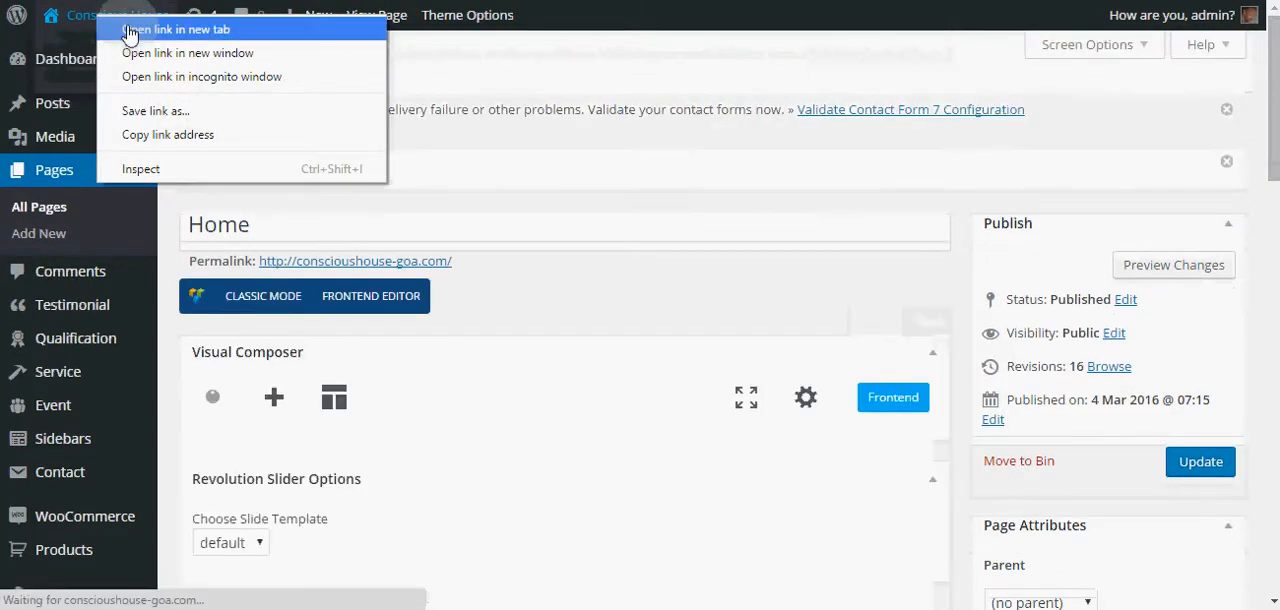
click(176, 29)
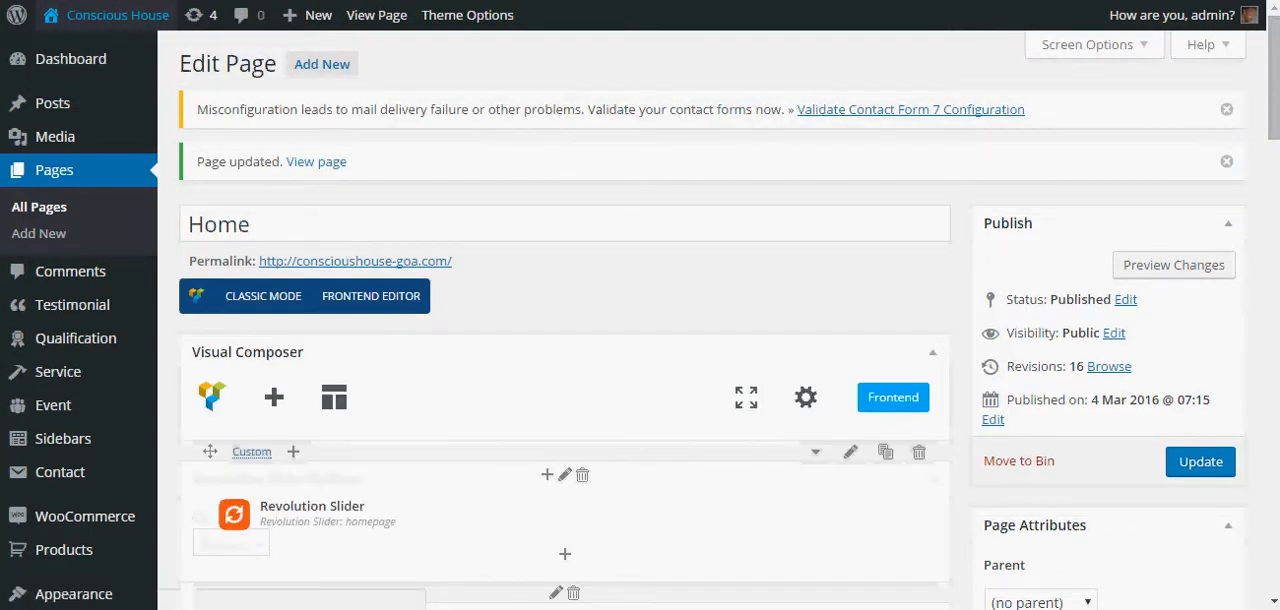
- Switch to the site tab and examine the heading and Info Box section on the live homepage
key(ctrl+Tab)
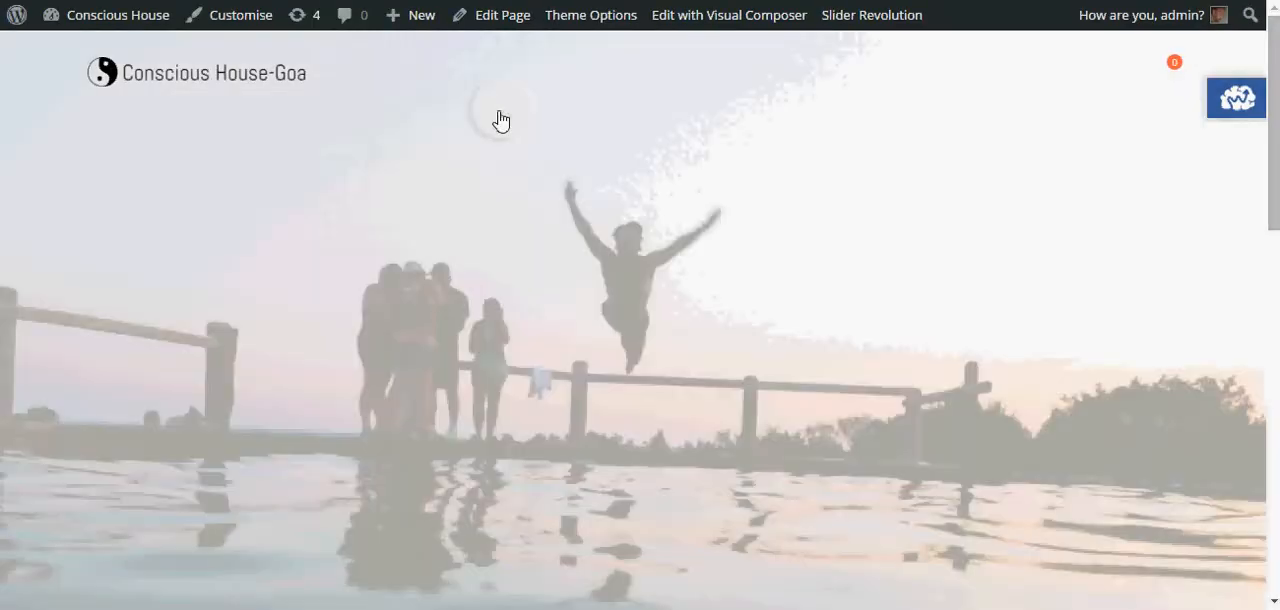
scroll(560, 190, down, 3)
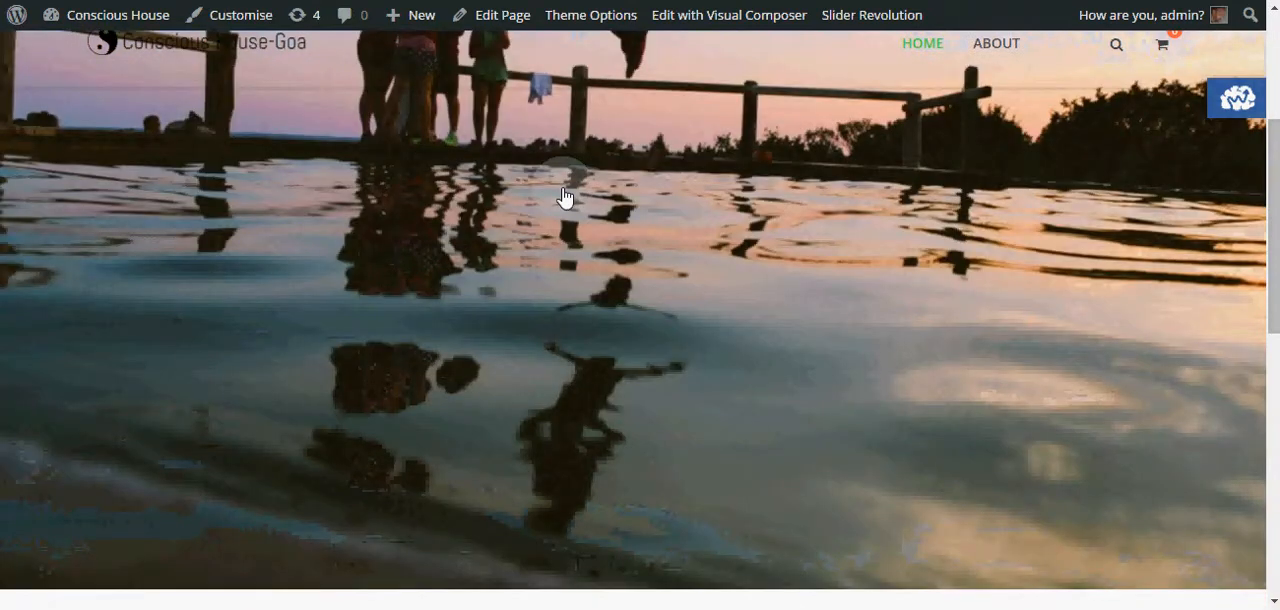
scroll(565, 197, down, 5)
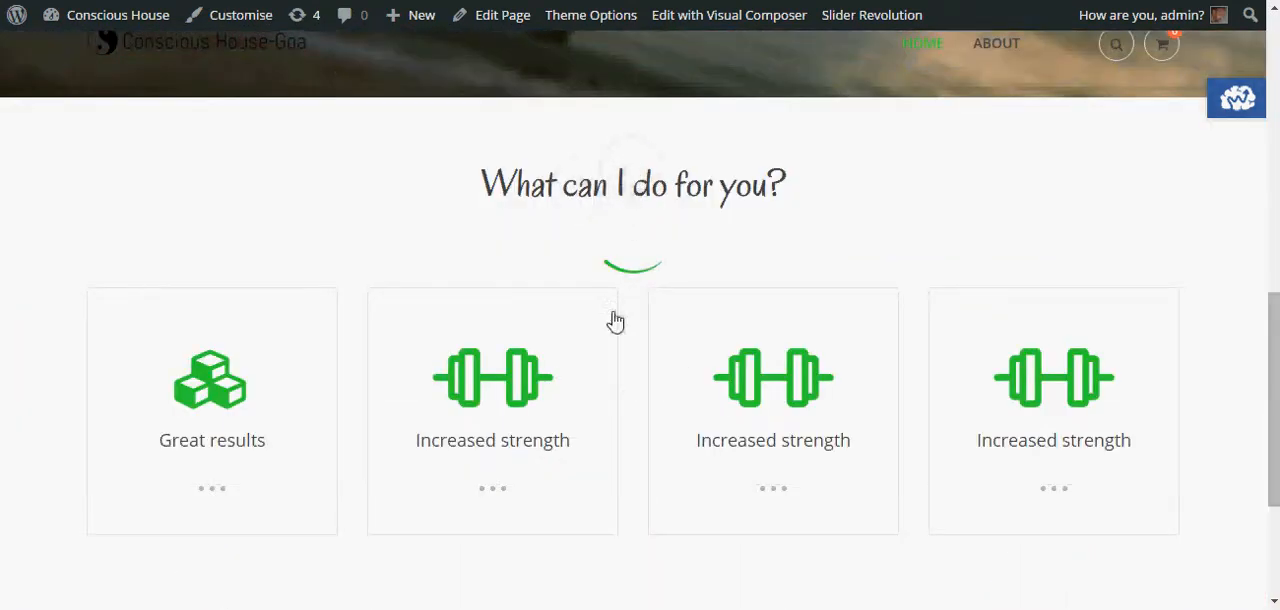
scroll(571, 409, down, 2)
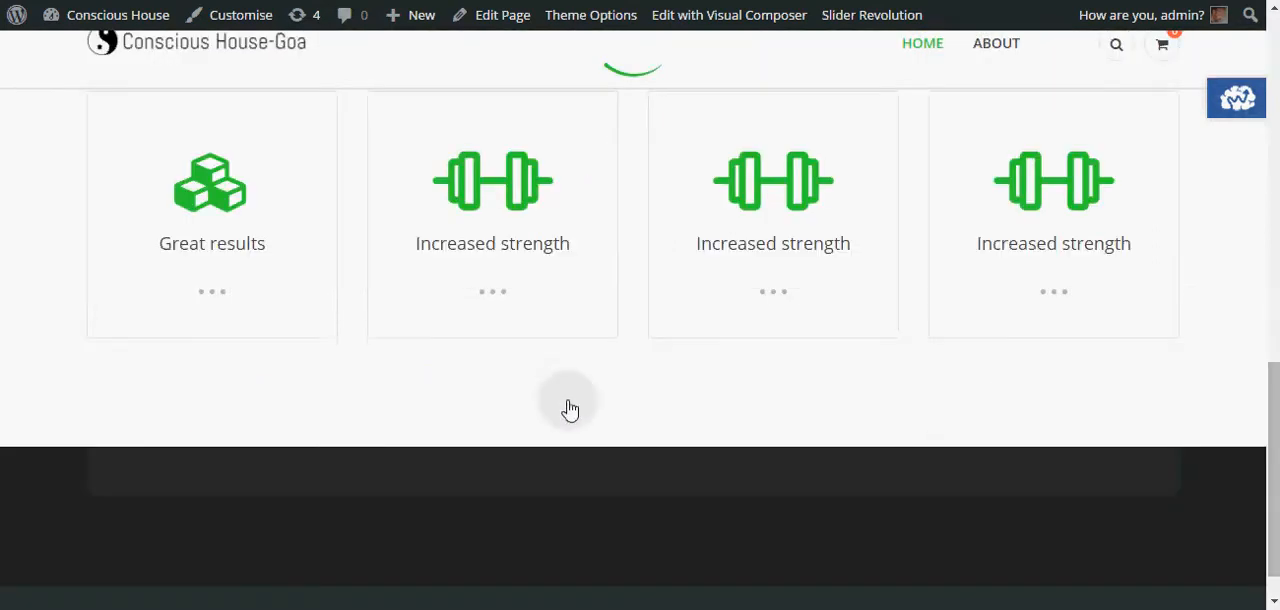
scroll(578, 380, up, 2)
scroll(537, 354, down, 2)
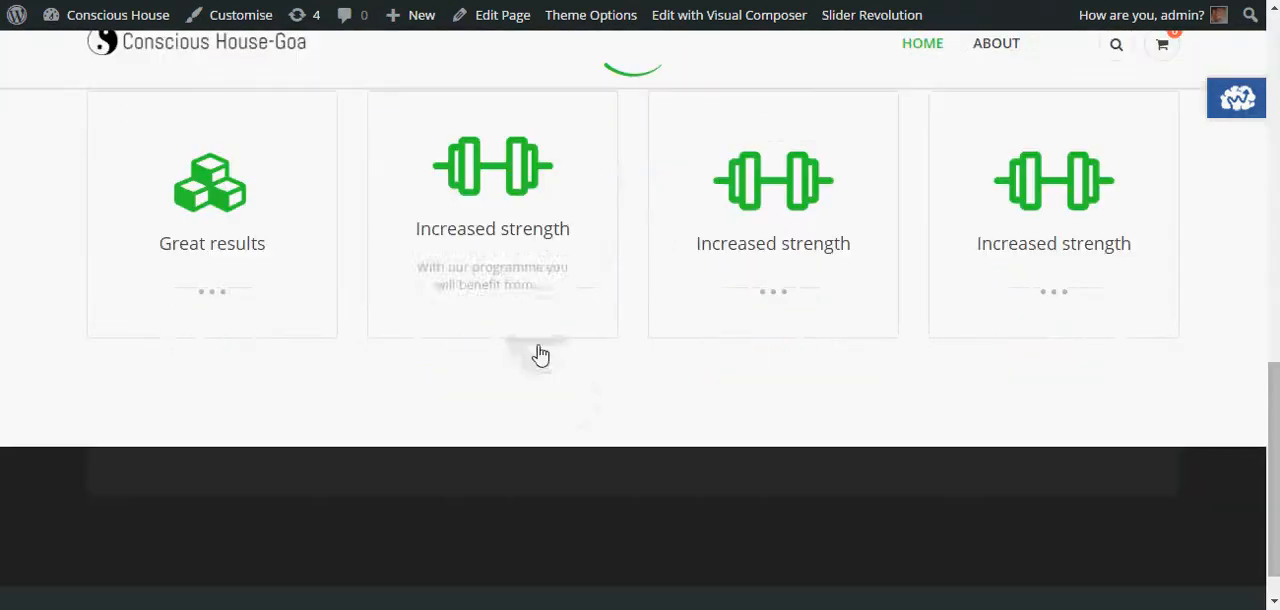
scroll(546, 343, up, 2)
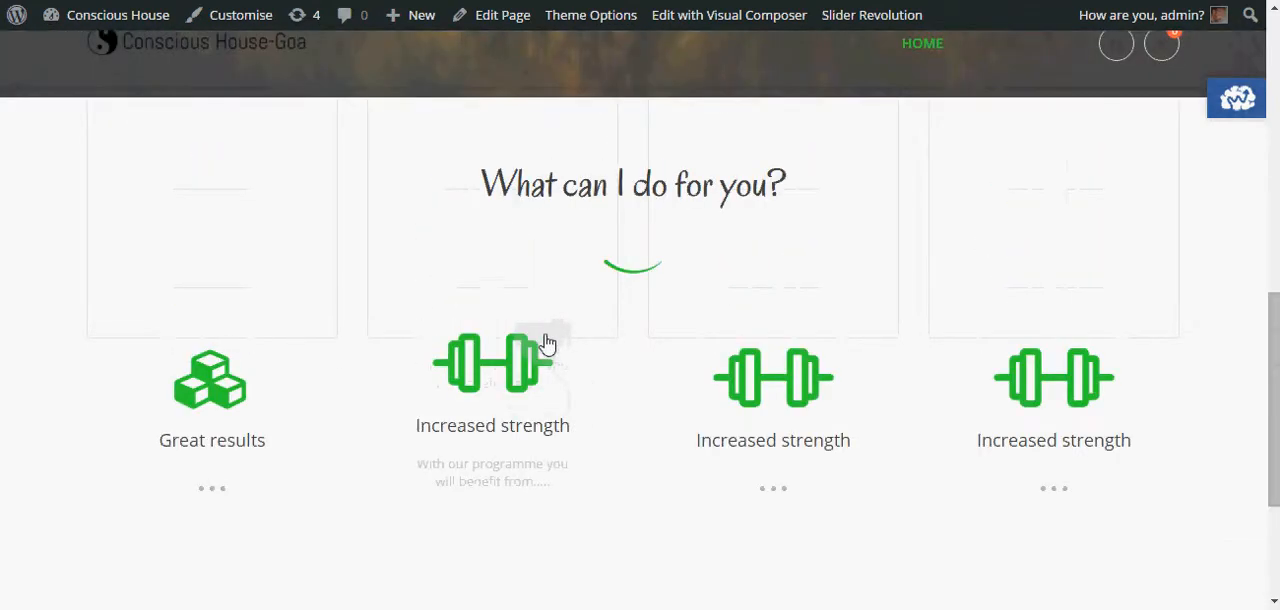
scroll(547, 343, up, 1)
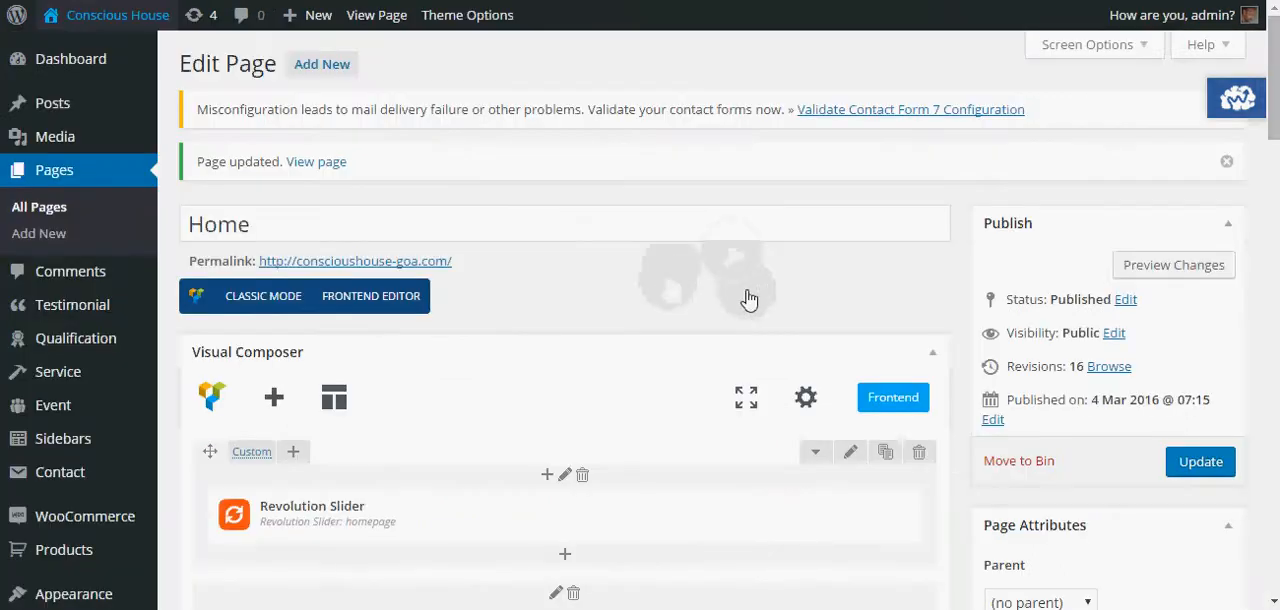
- Set the Custom Heading inner row's bottom padding to 20px, save it, and update the page
scroll(620, 265, down, 3)
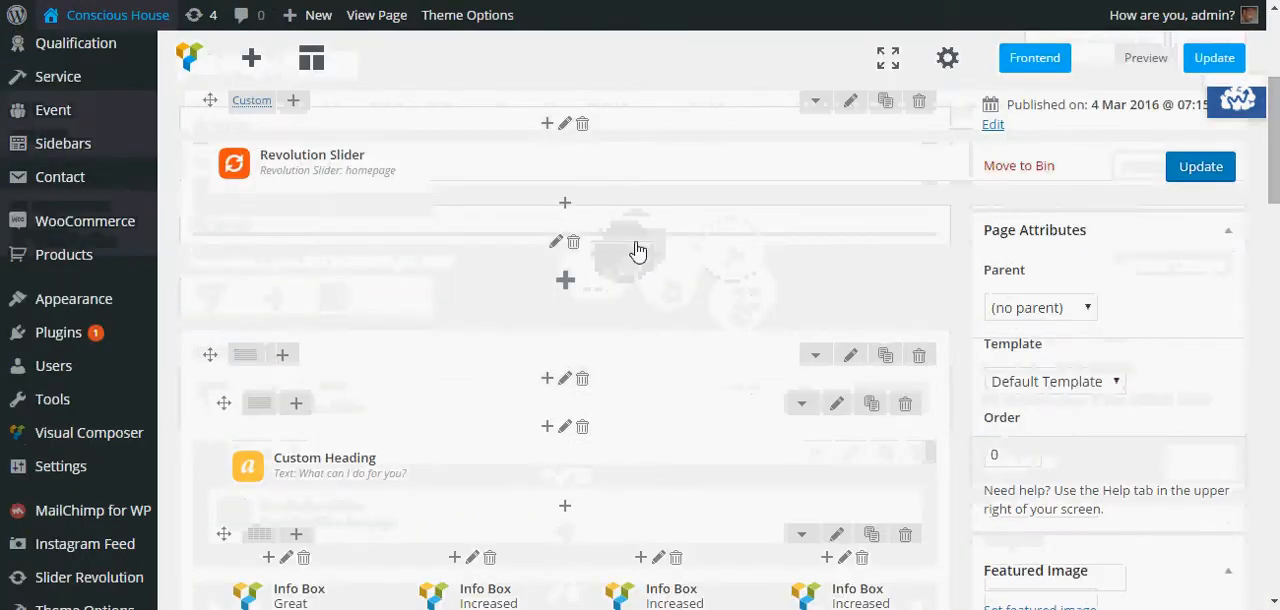
scroll(638, 251, down, 1)
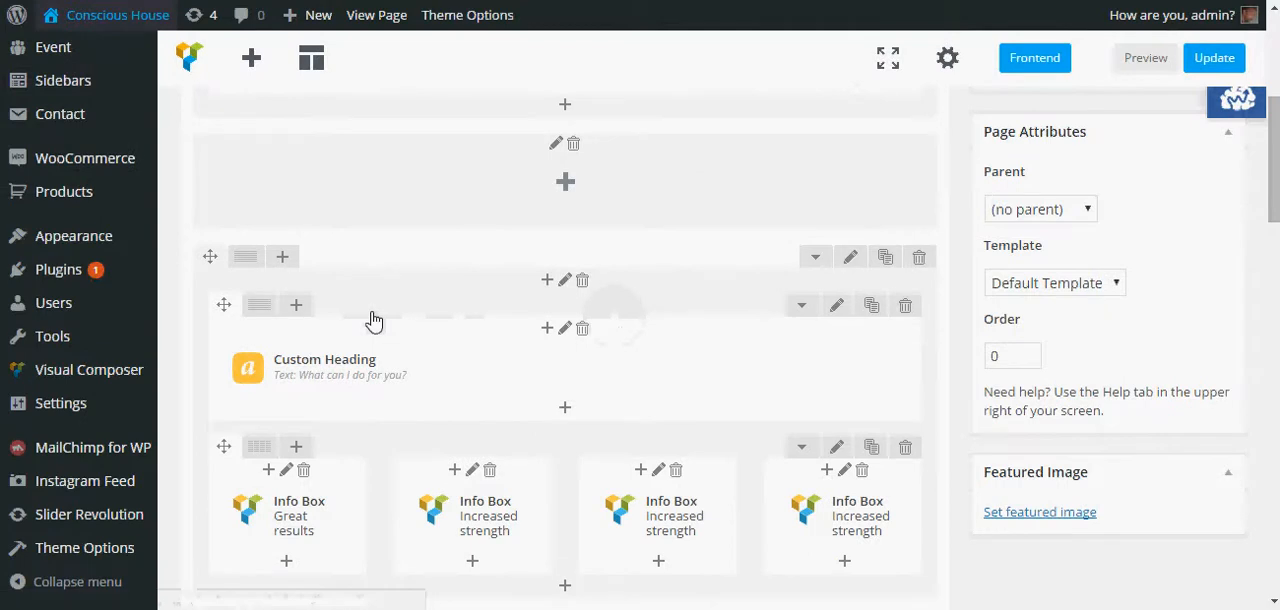
scroll(372, 320, down, 1)
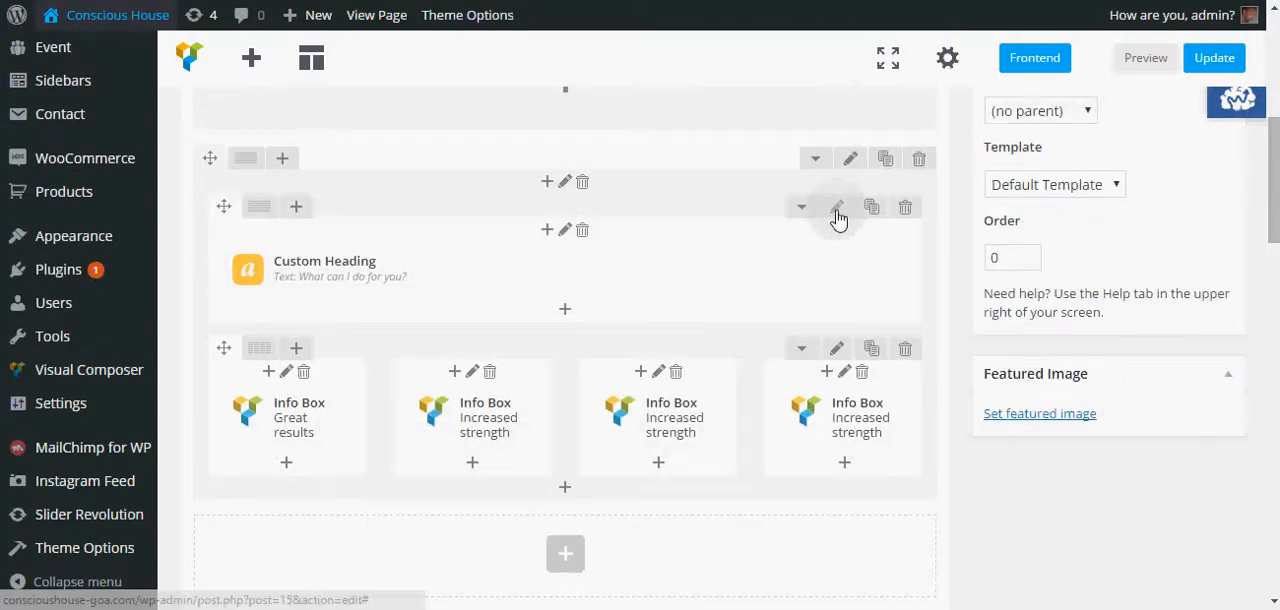
mouse_move(329, 275)
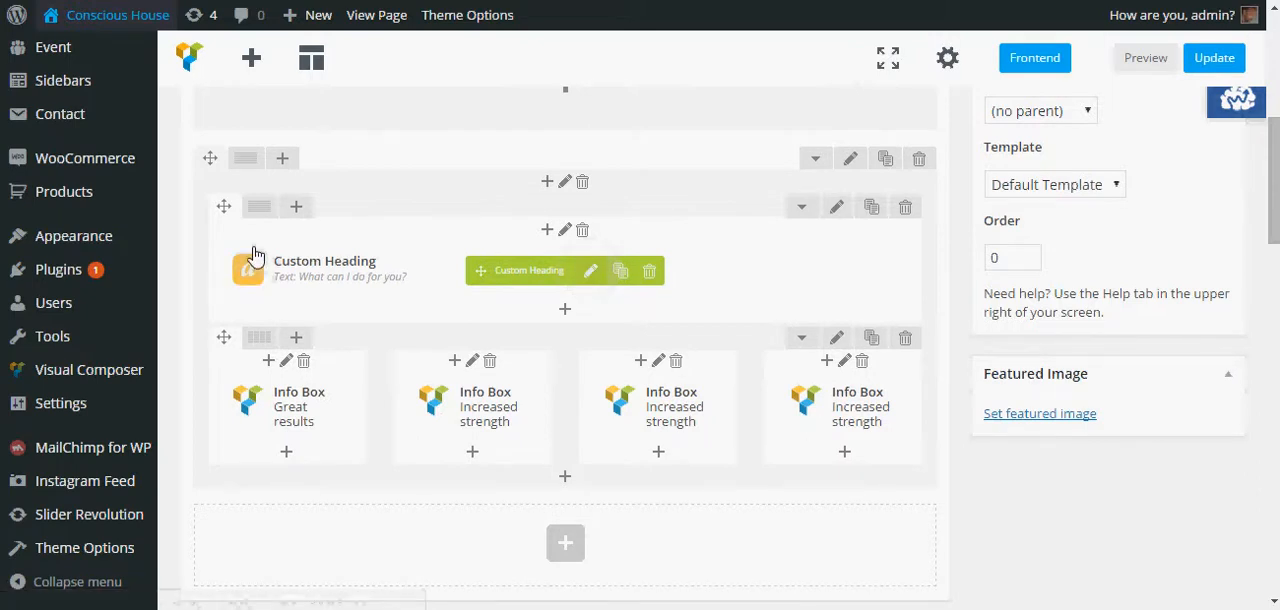
click(834, 210)
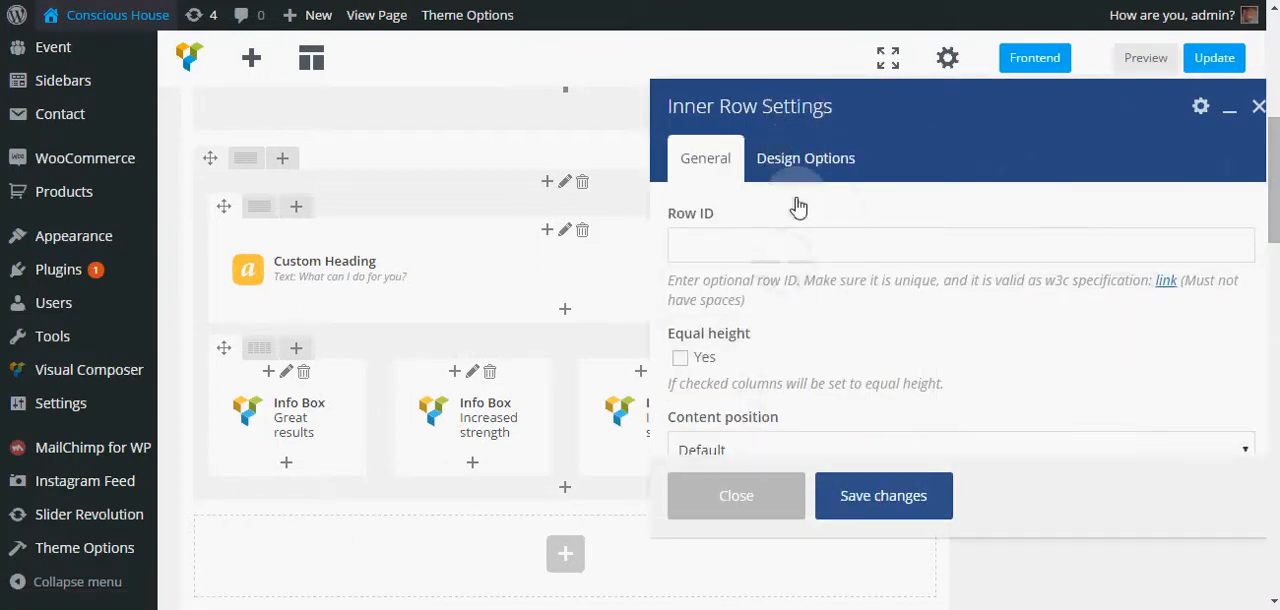
click(813, 172)
scroll(813, 312, down, 2)
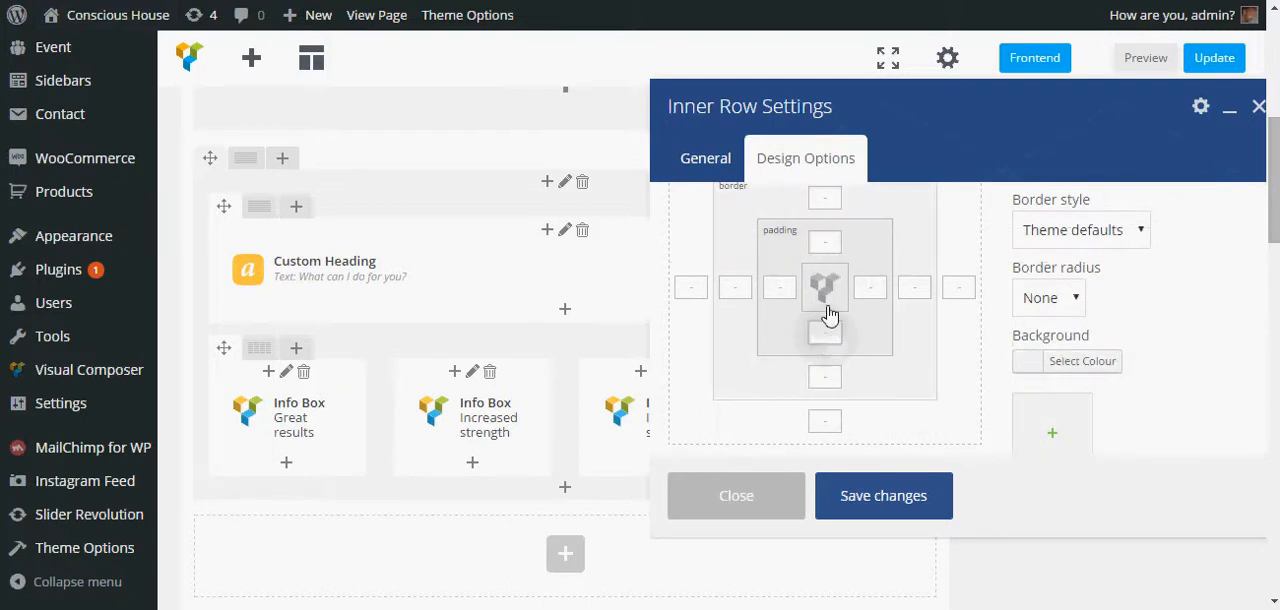
text(20px)
click(886, 495)
click(1213, 58)
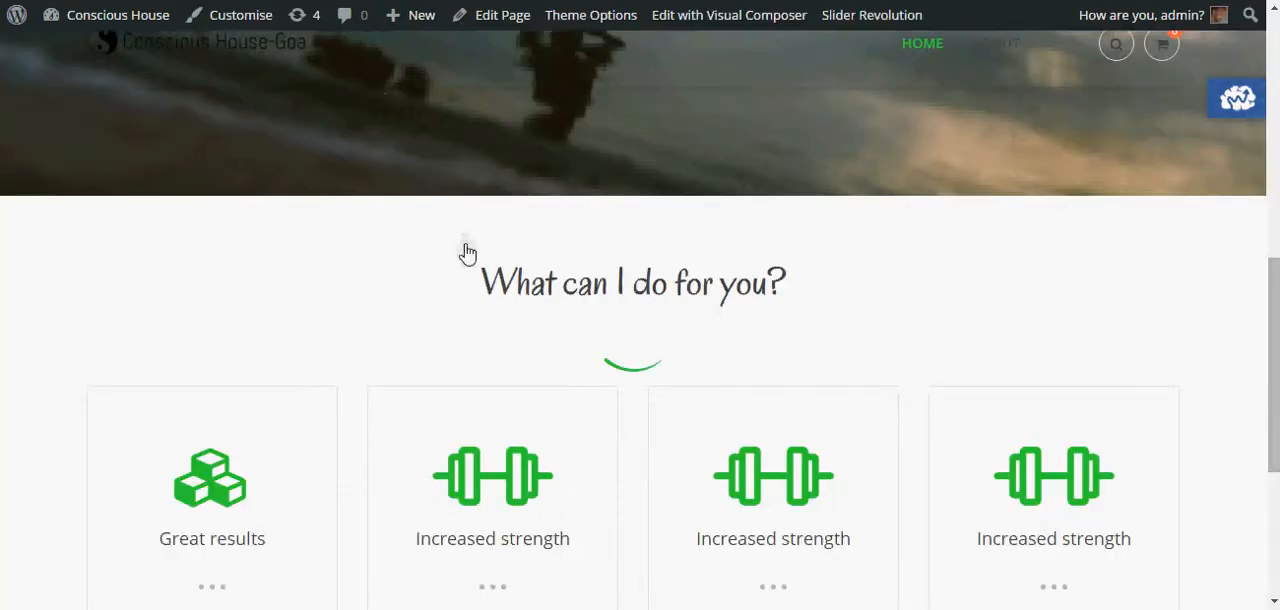
- Review the spacing around the heading and Info Boxes on the refreshed live homepage
scroll(634, 286, down, 2)
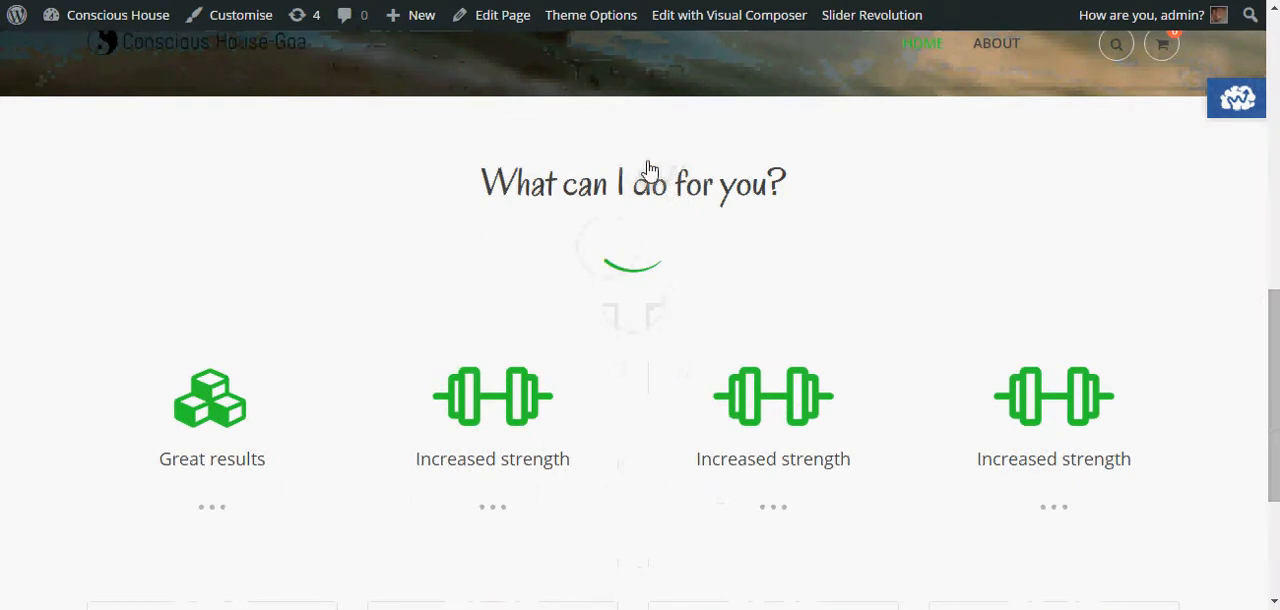
scroll(646, 190, up, 1)
scroll(643, 207, down, 4)
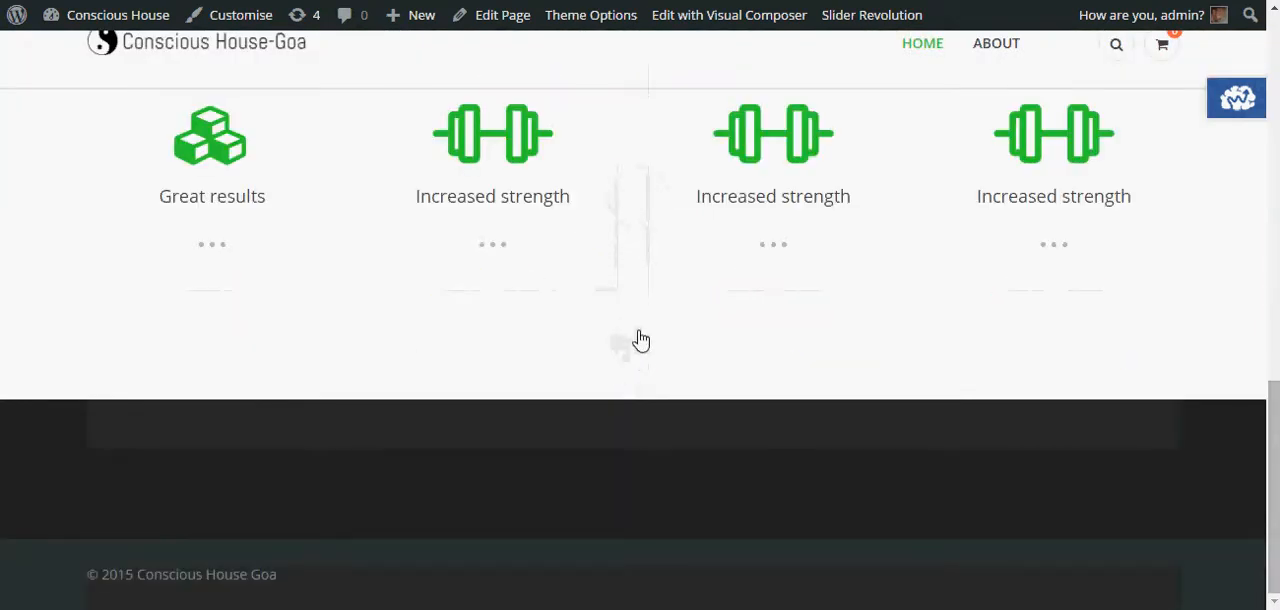
scroll(641, 341, up, 4)
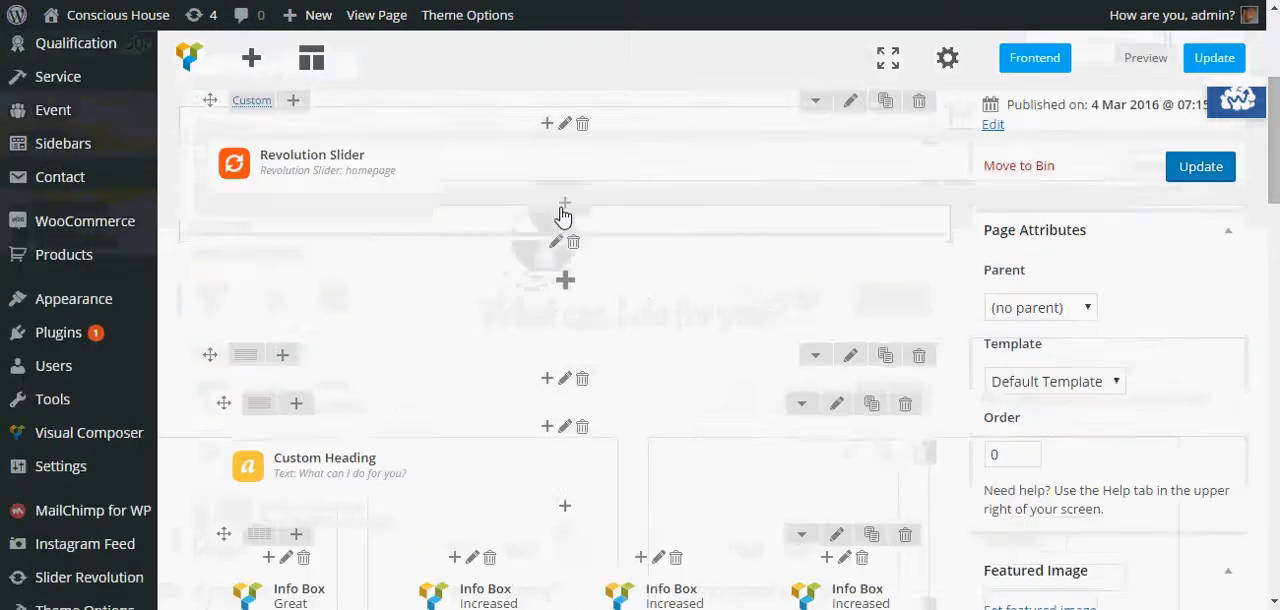
- Add a new Row element to the page layout
scroll(563, 210, down, 2)
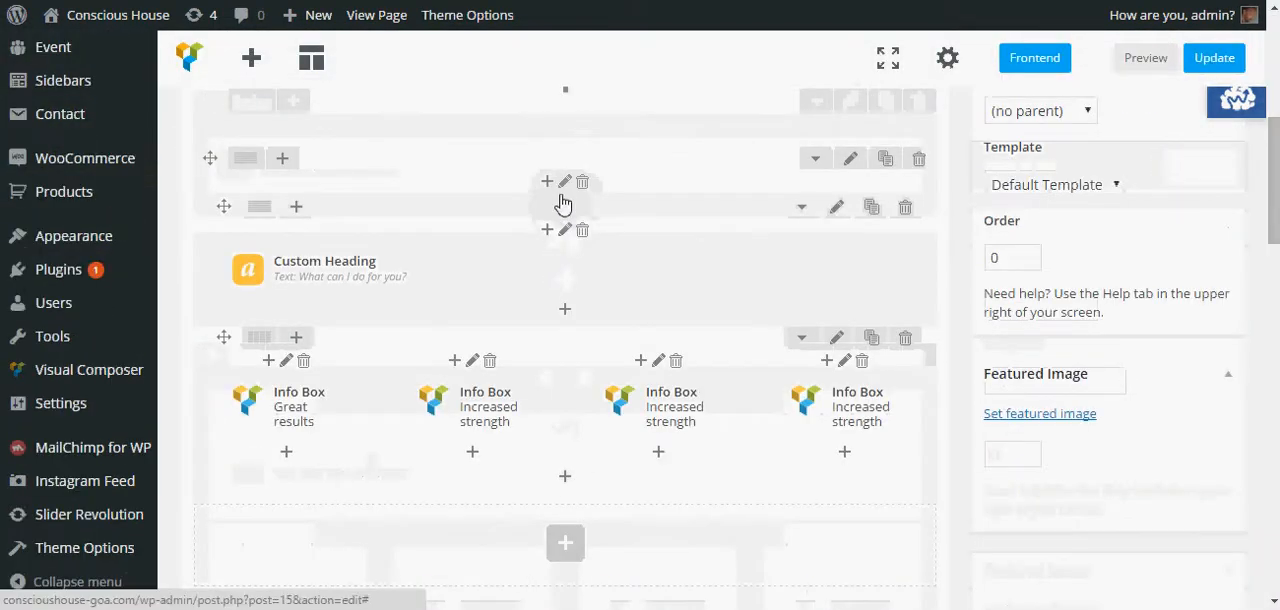
scroll(563, 204, down, 1)
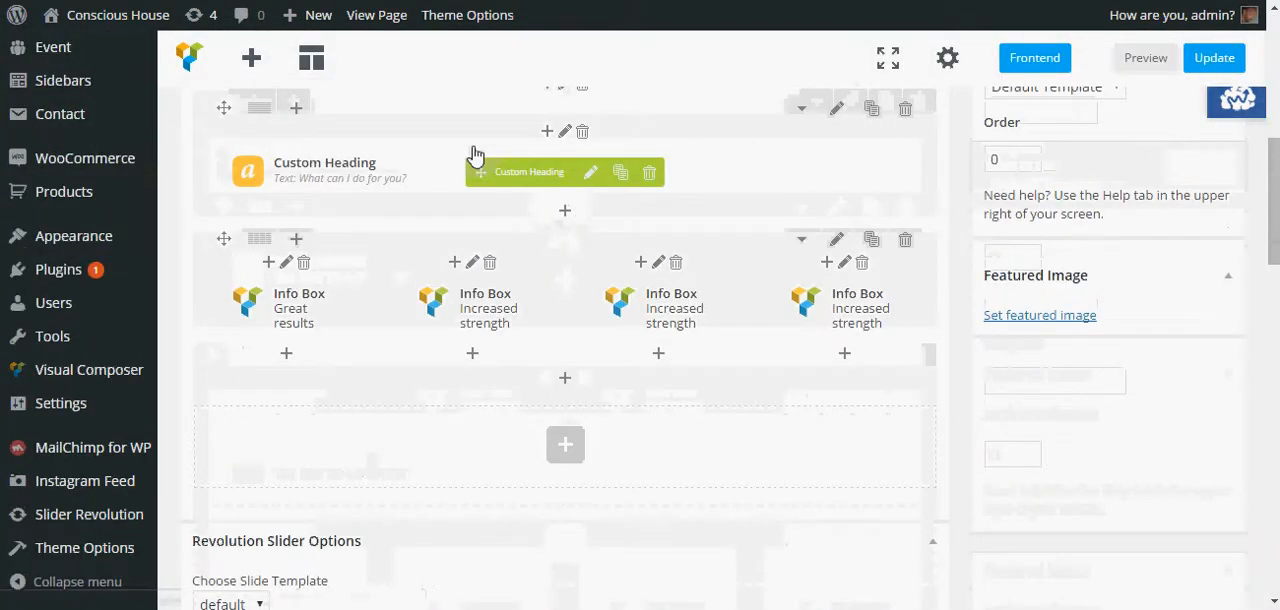
scroll(485, 209, up, 1)
scroll(485, 210, down, 1)
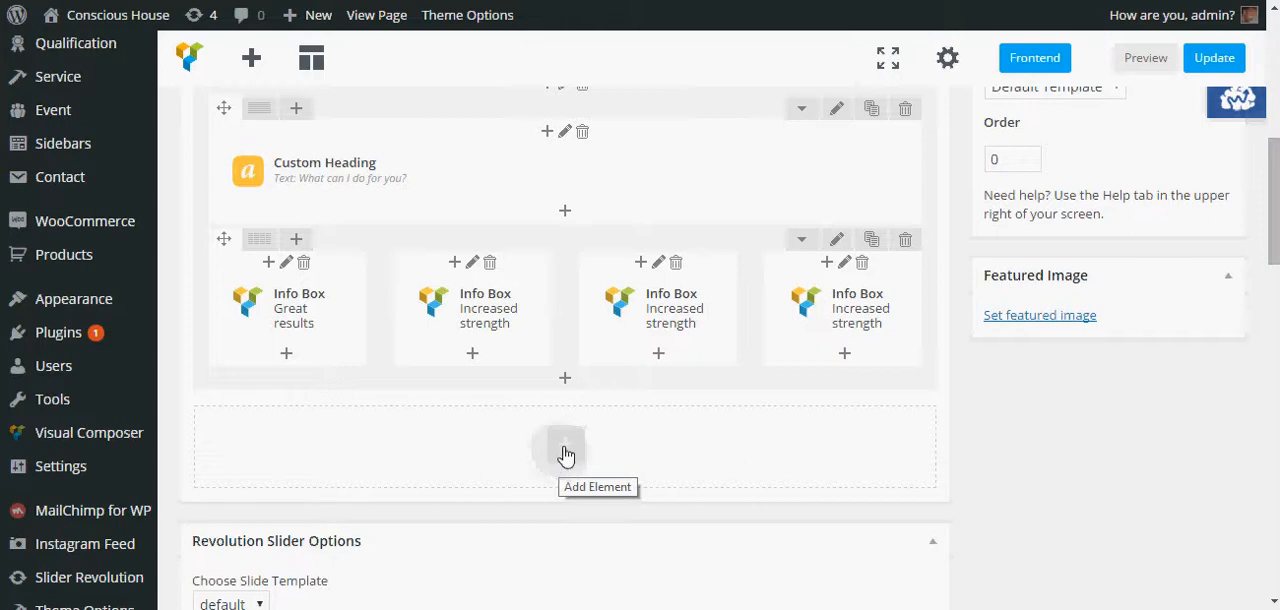
scroll(371, 400, up, 1)
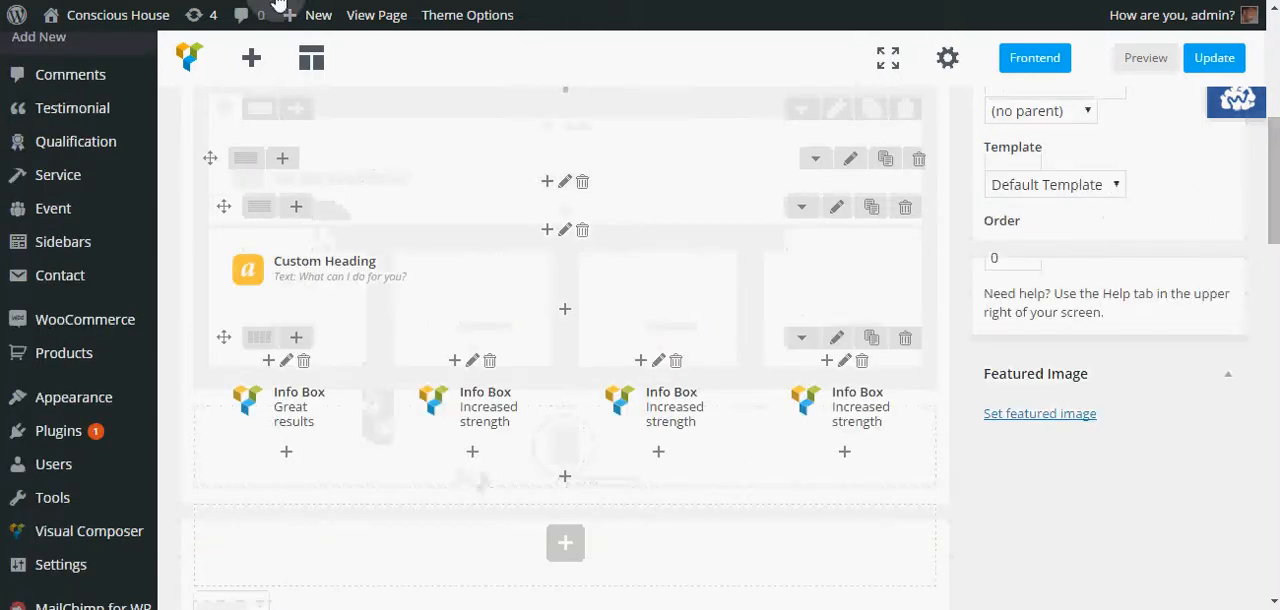
click(249, 62)
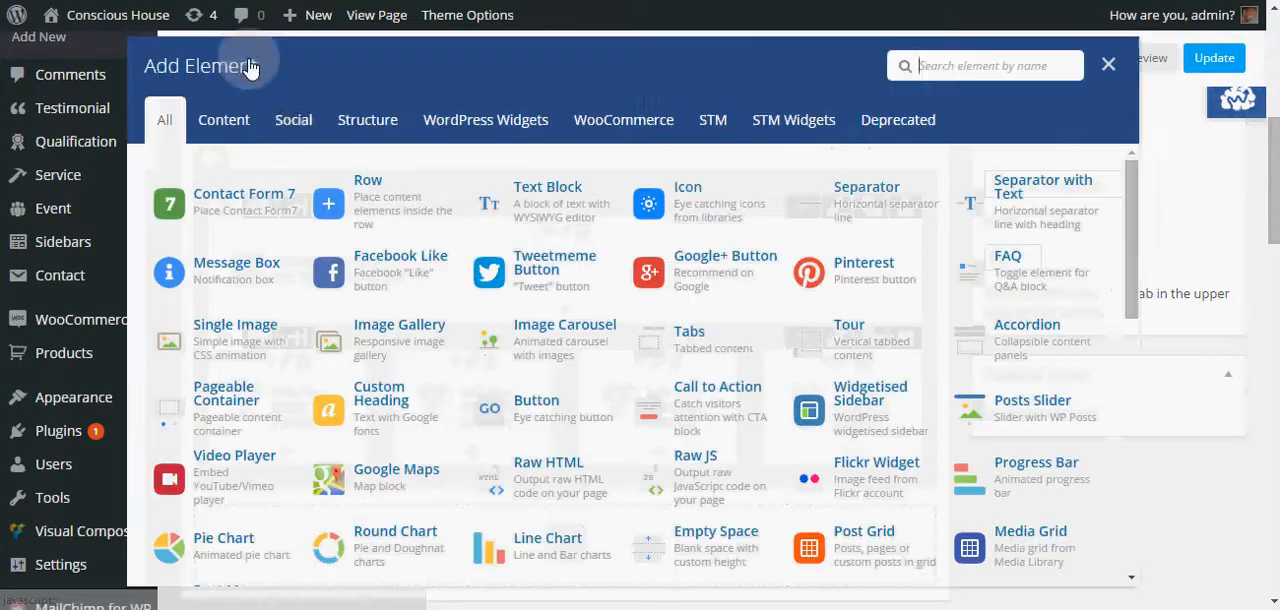
click(383, 202)
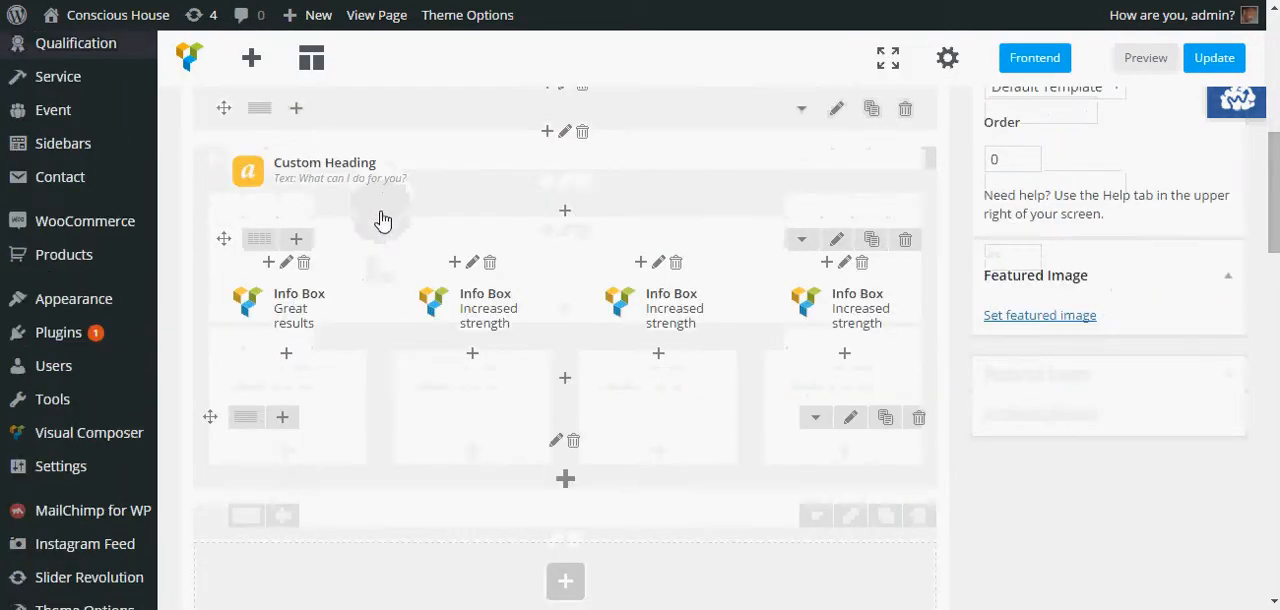
- Open the new row's settings and set its row stretch to Stretch row
scroll(212, 338, down, 1)
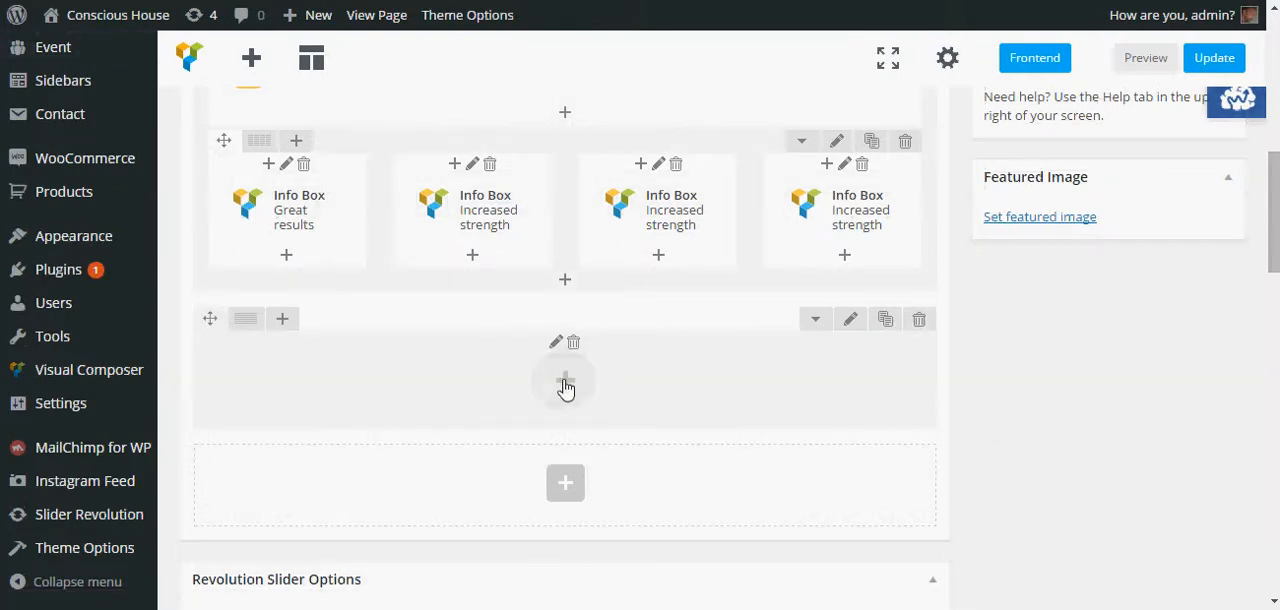
click(850, 320)
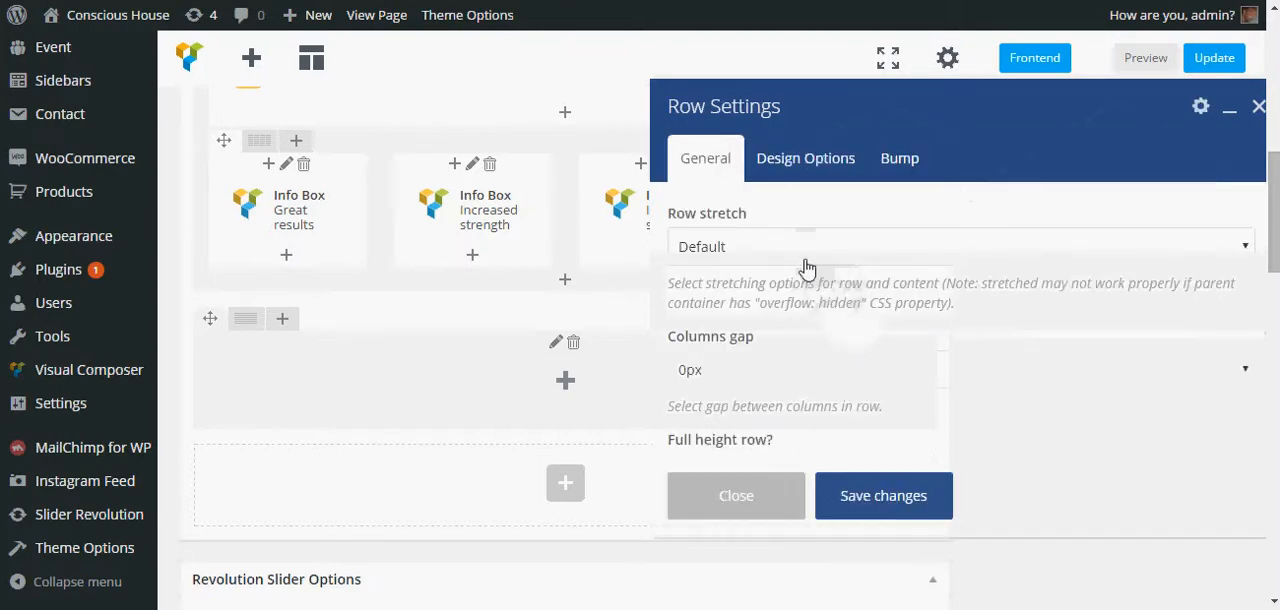
click(805, 258)
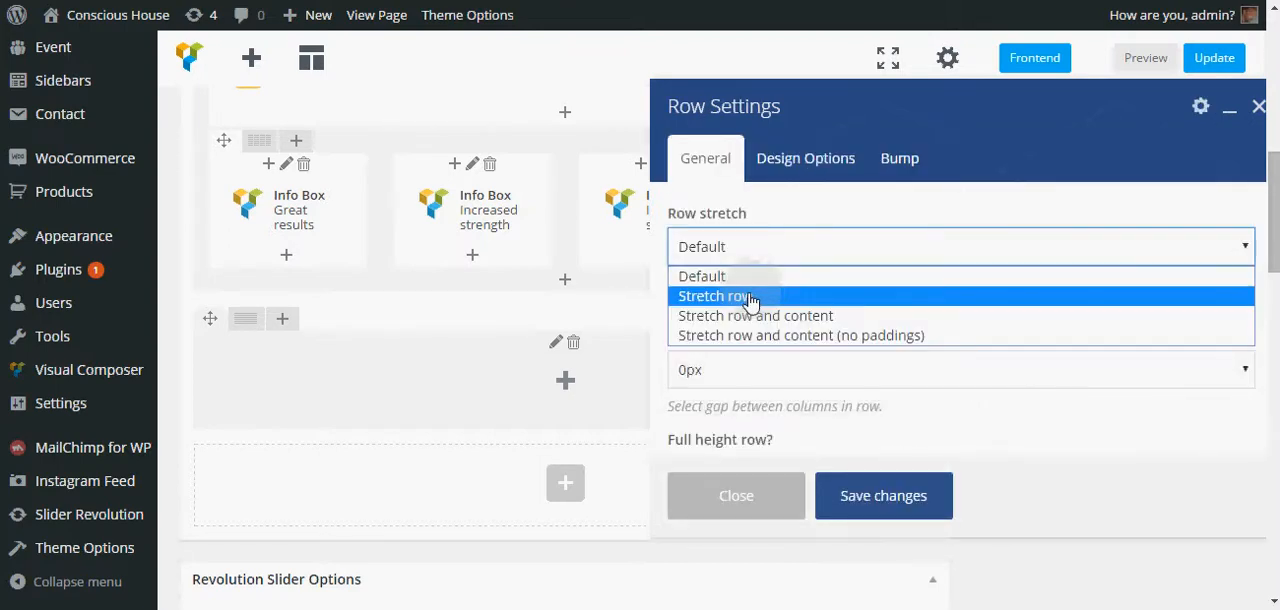
click(751, 298)
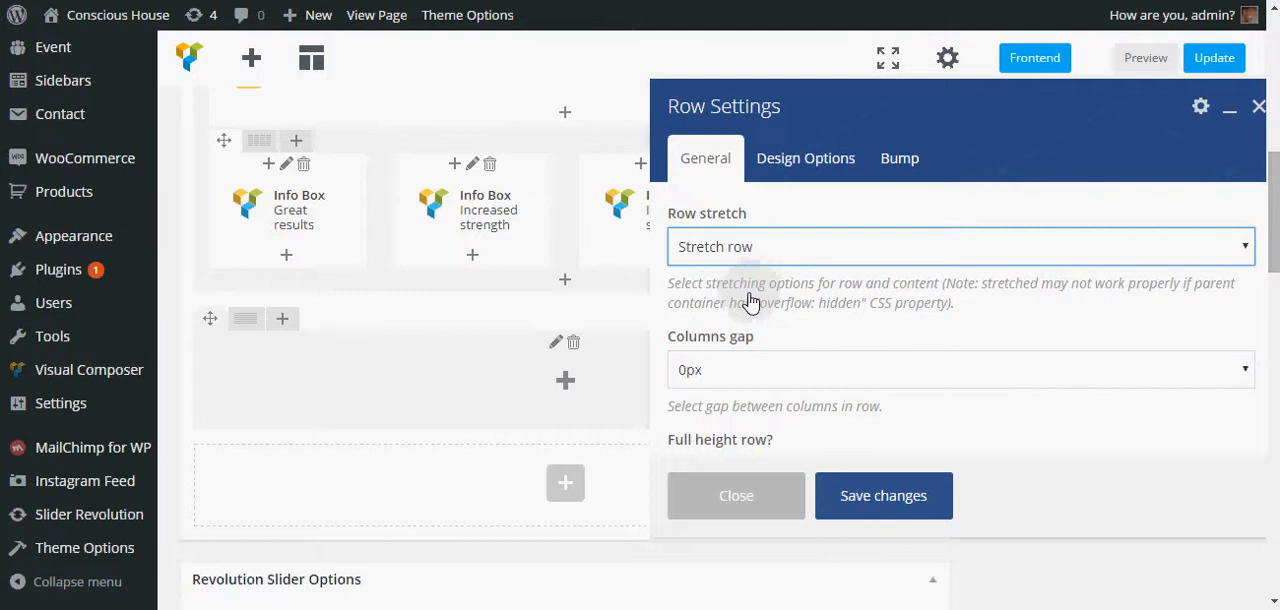
- Set the row's parallax option to Simple
scroll(787, 320, down, 1)
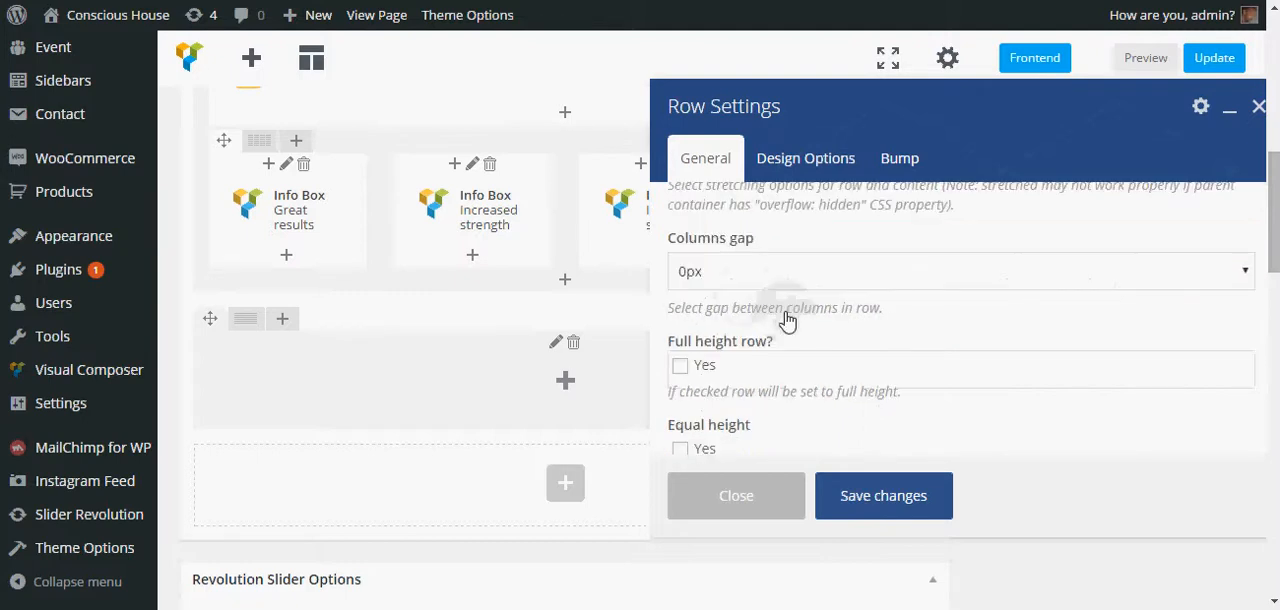
scroll(787, 320, down, 2)
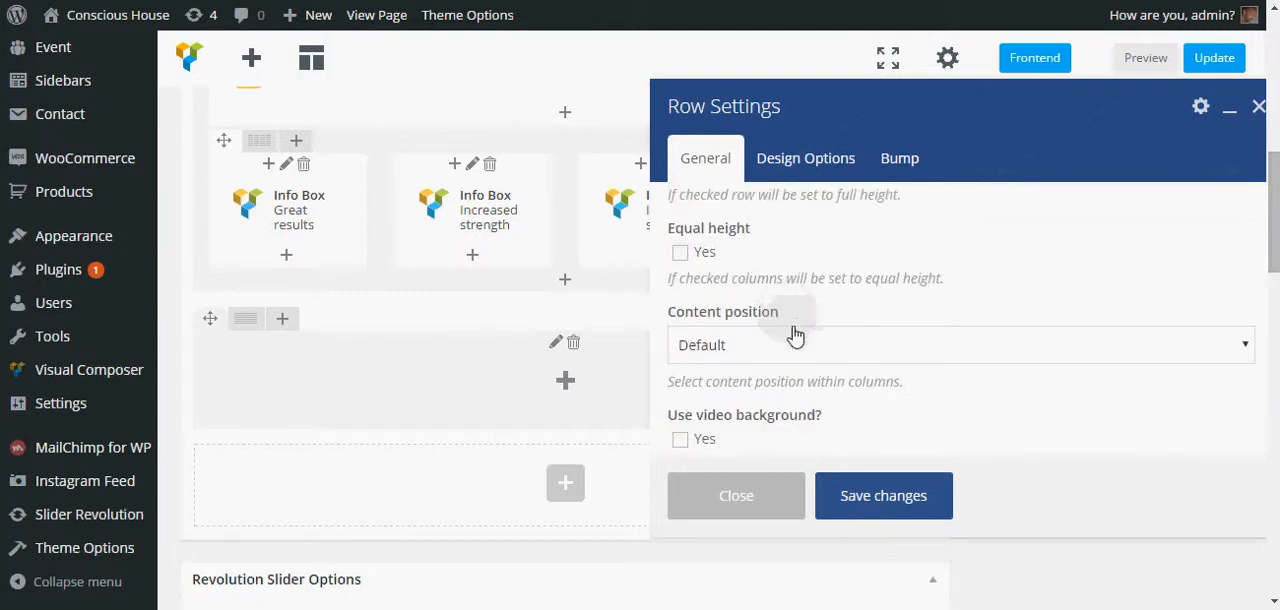
click(802, 350)
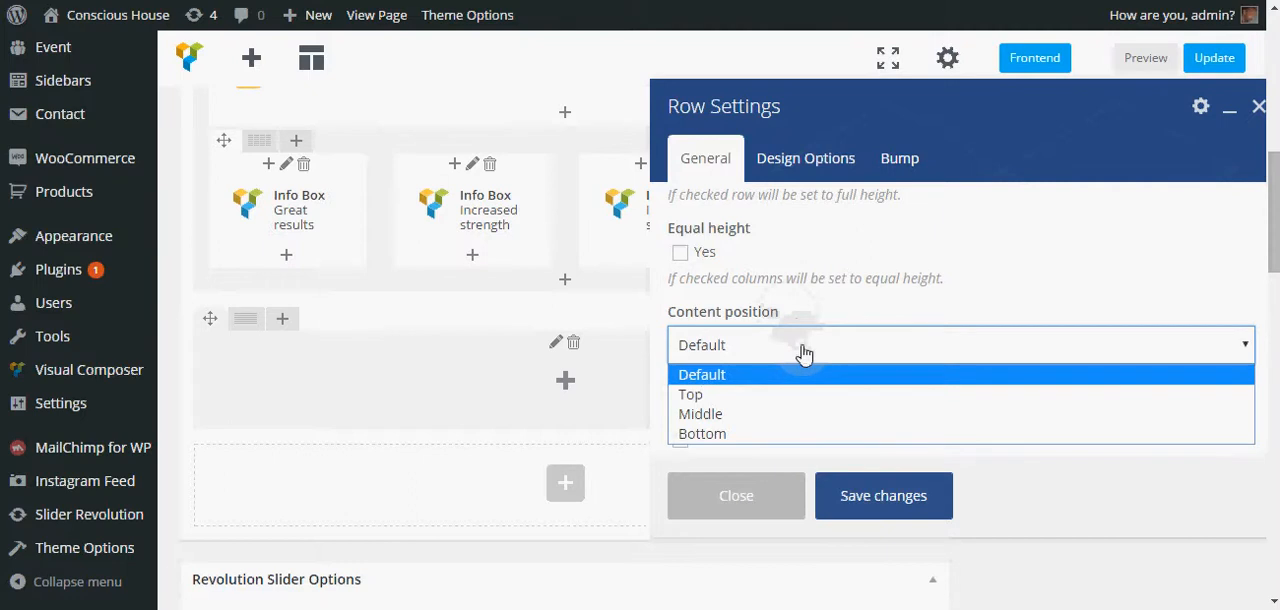
scroll(805, 350, down, 2)
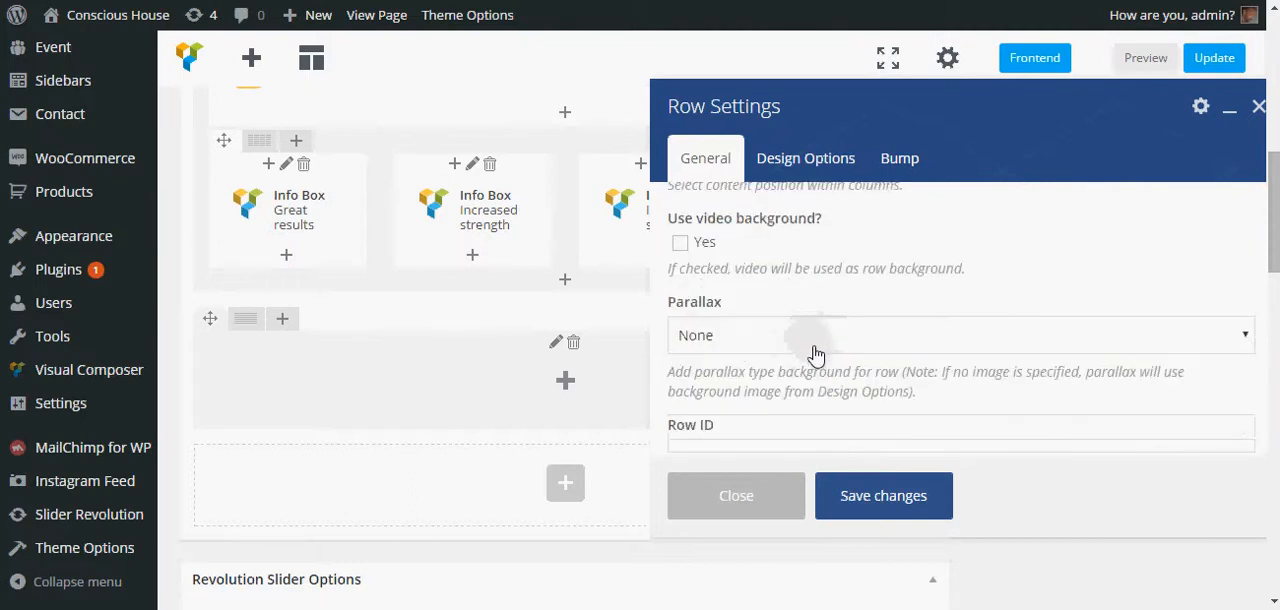
click(815, 347)
click(766, 385)
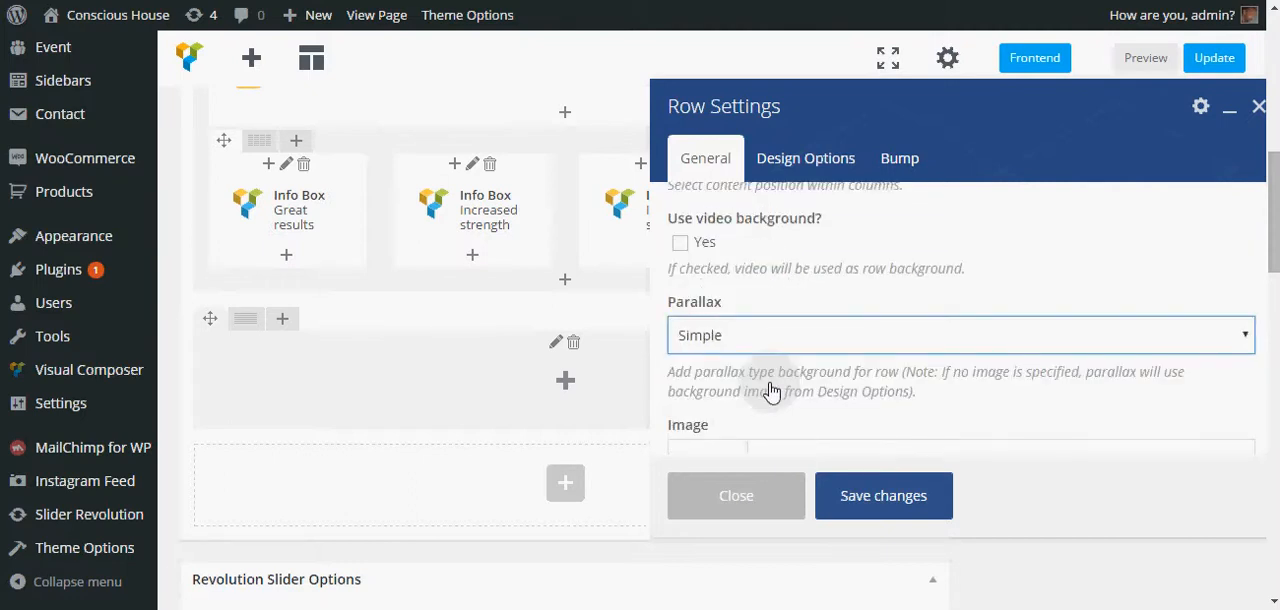
- Choose courage-fear.jpg from the media library as the row's parallax background image
scroll(709, 287, down, 2)
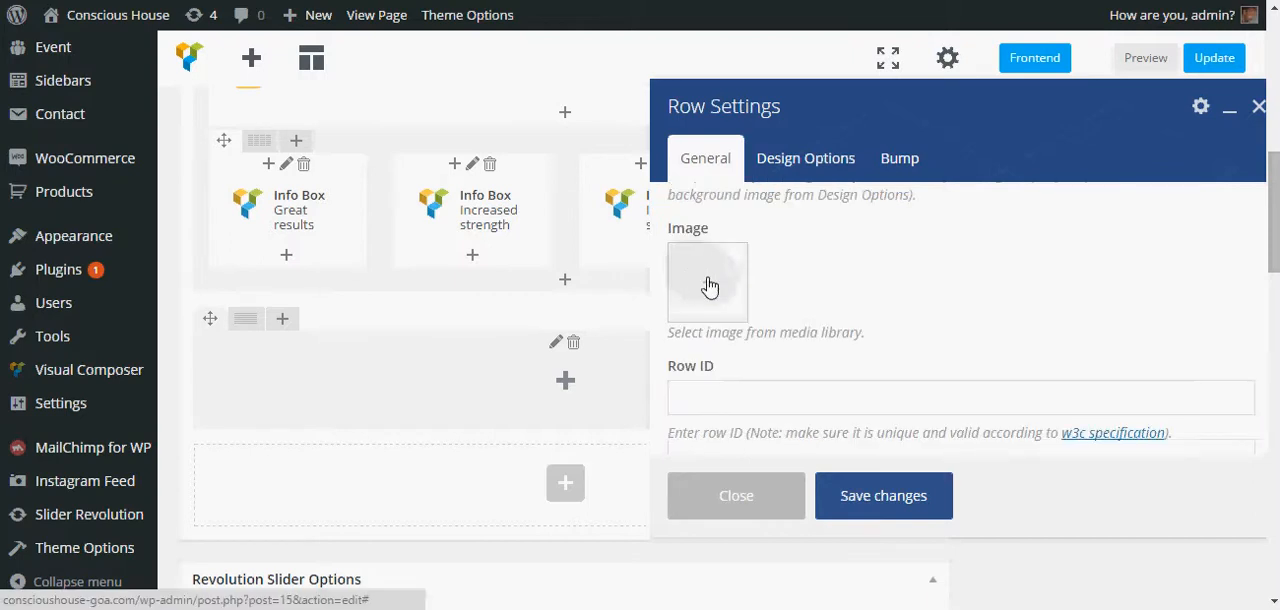
click(709, 287)
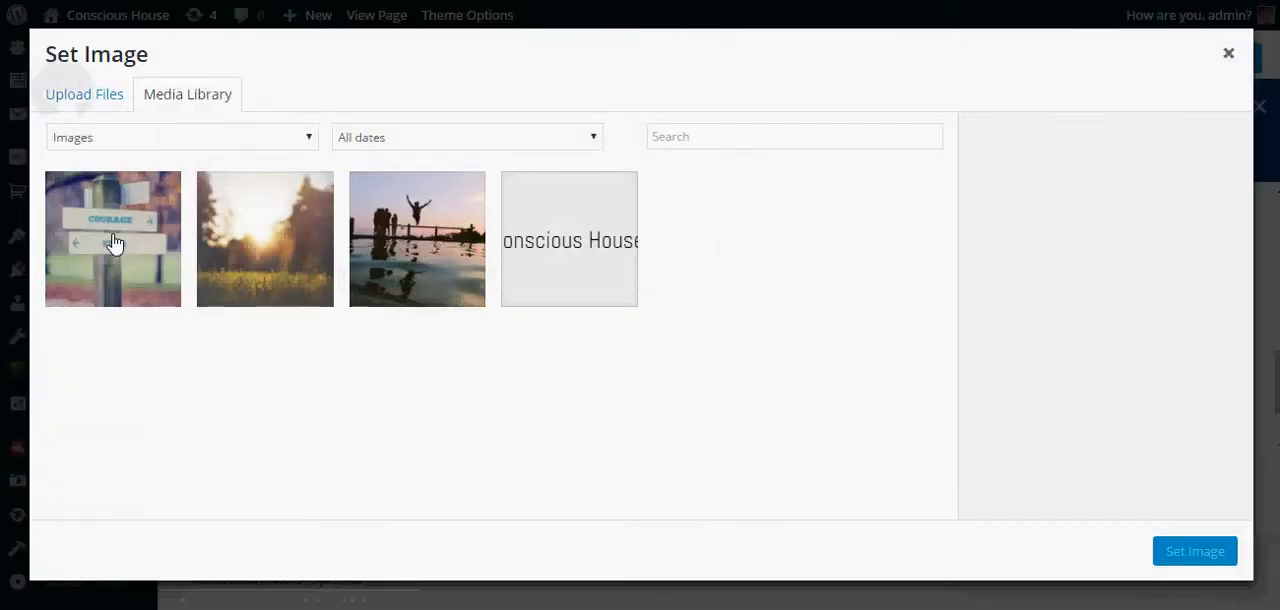
click(114, 244)
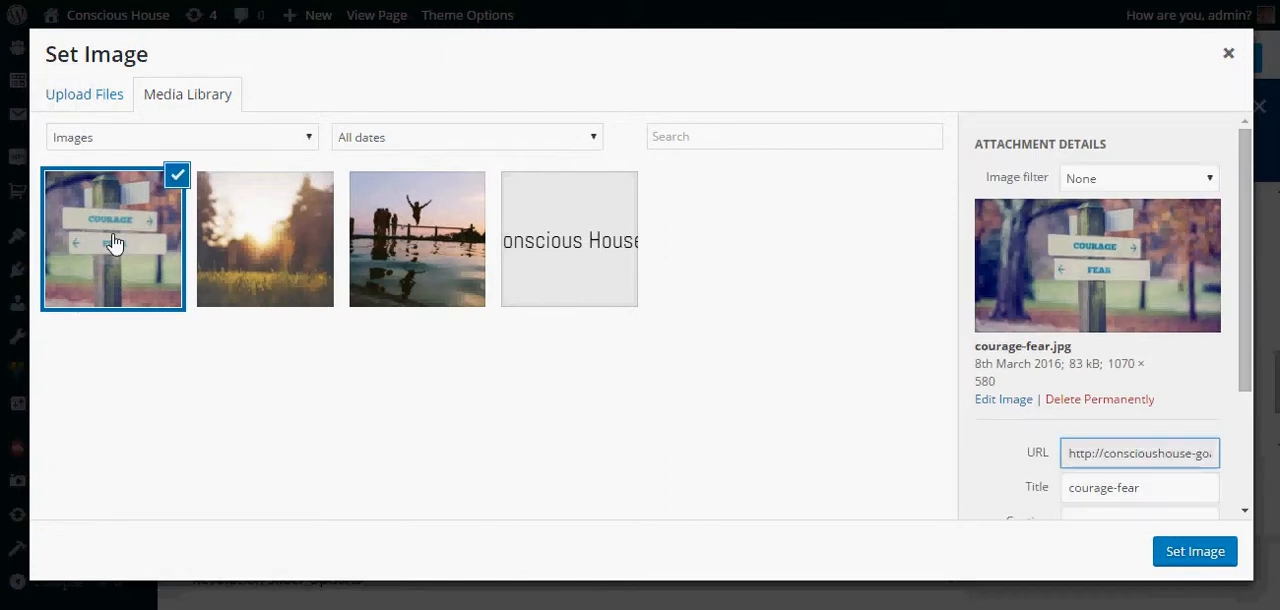
click(850, 316)
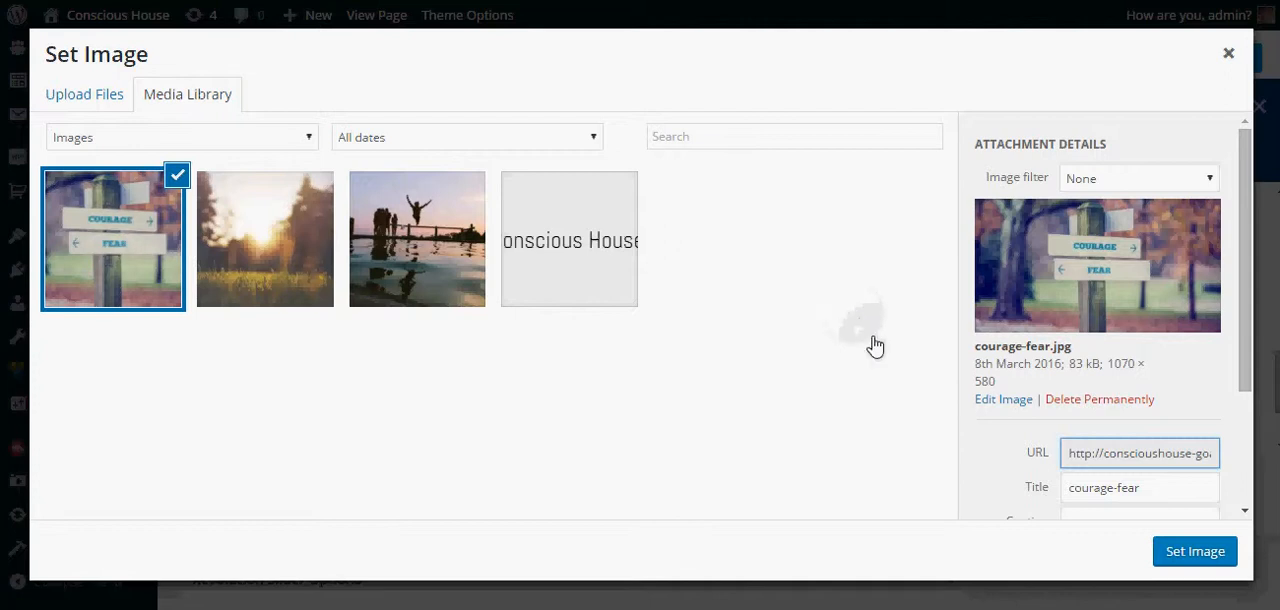
click(873, 338)
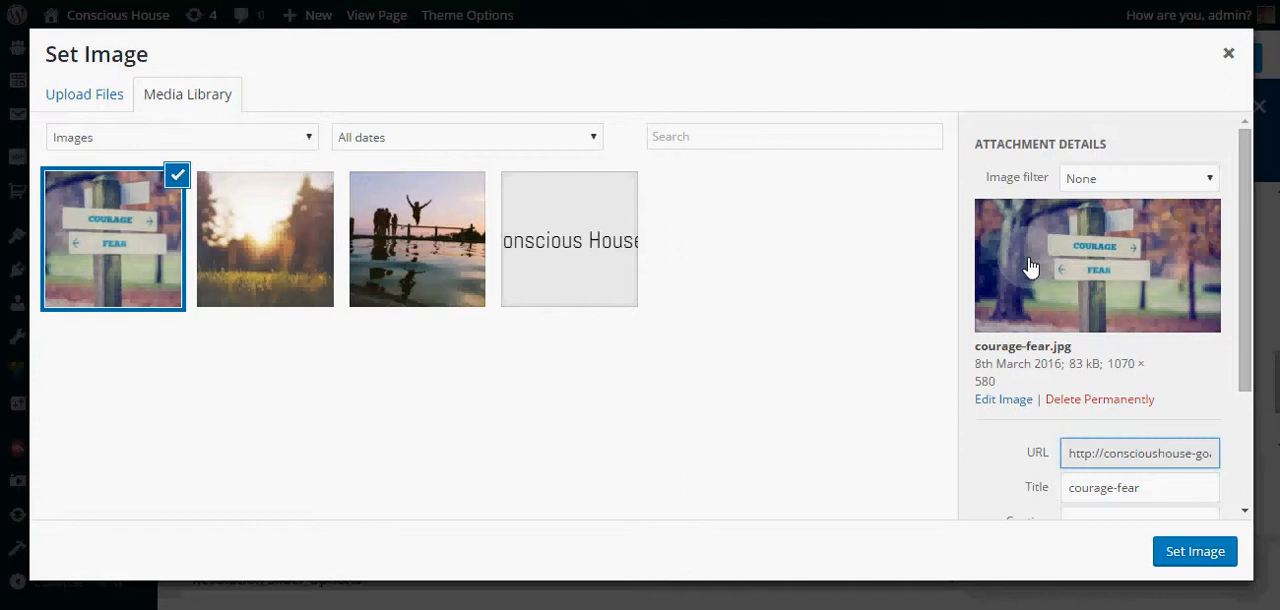
click(1213, 558)
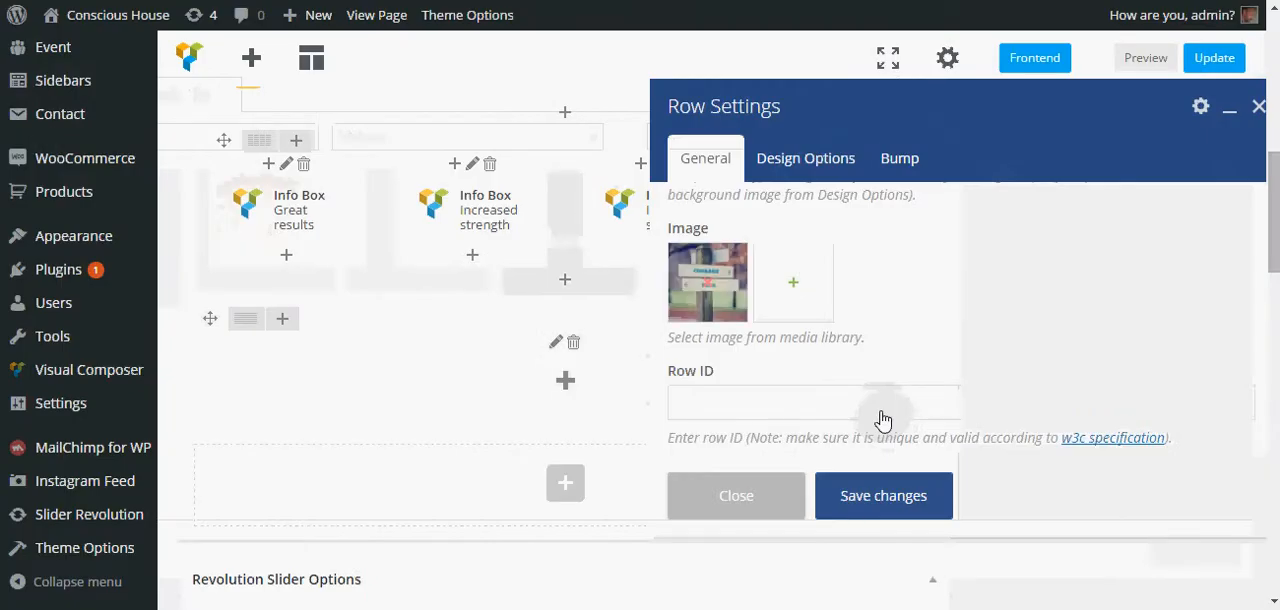
- Review the row's Design Options and save the row settings
click(799, 165)
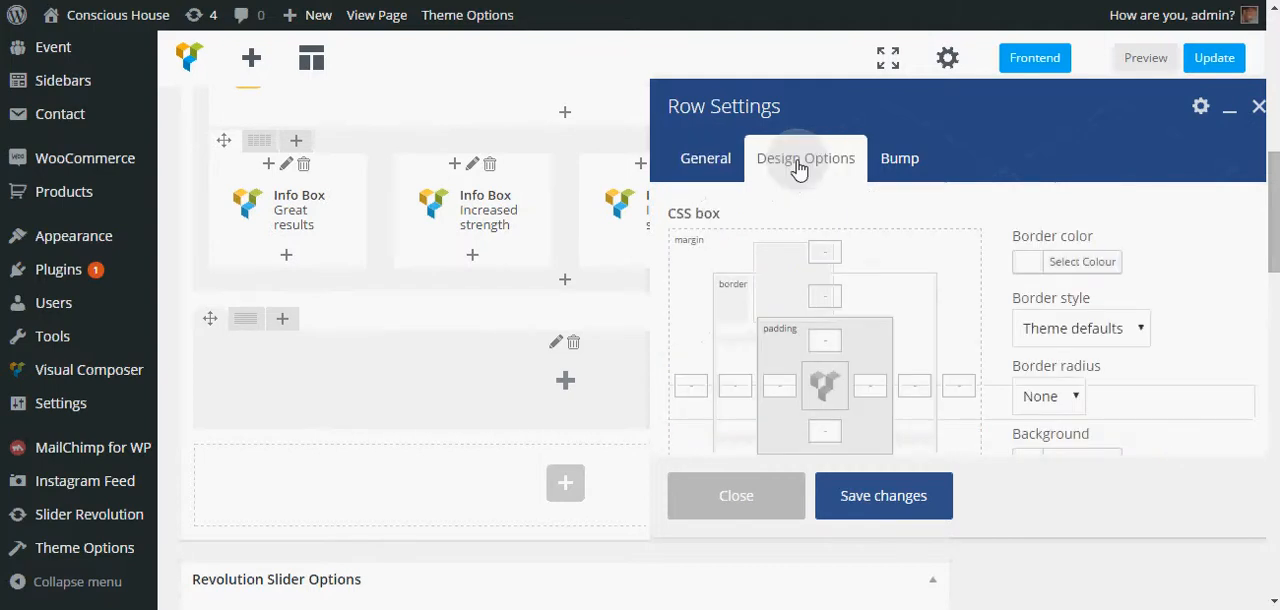
scroll(885, 228, down, 1)
scroll(885, 228, up, 1)
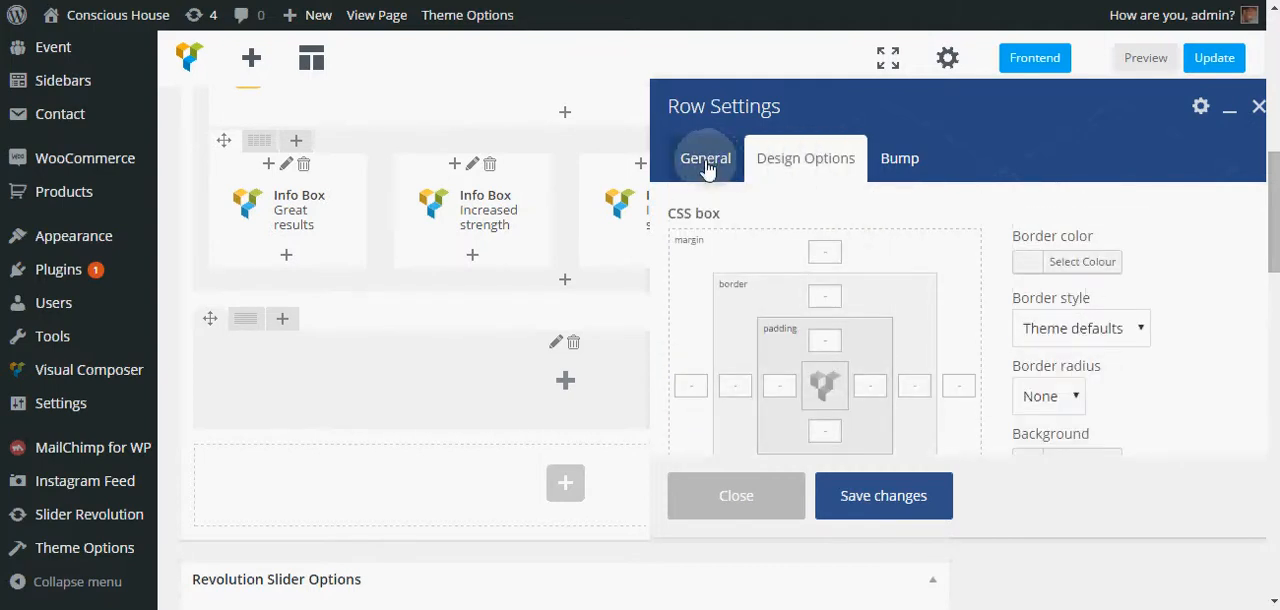
scroll(985, 234, down, 1)
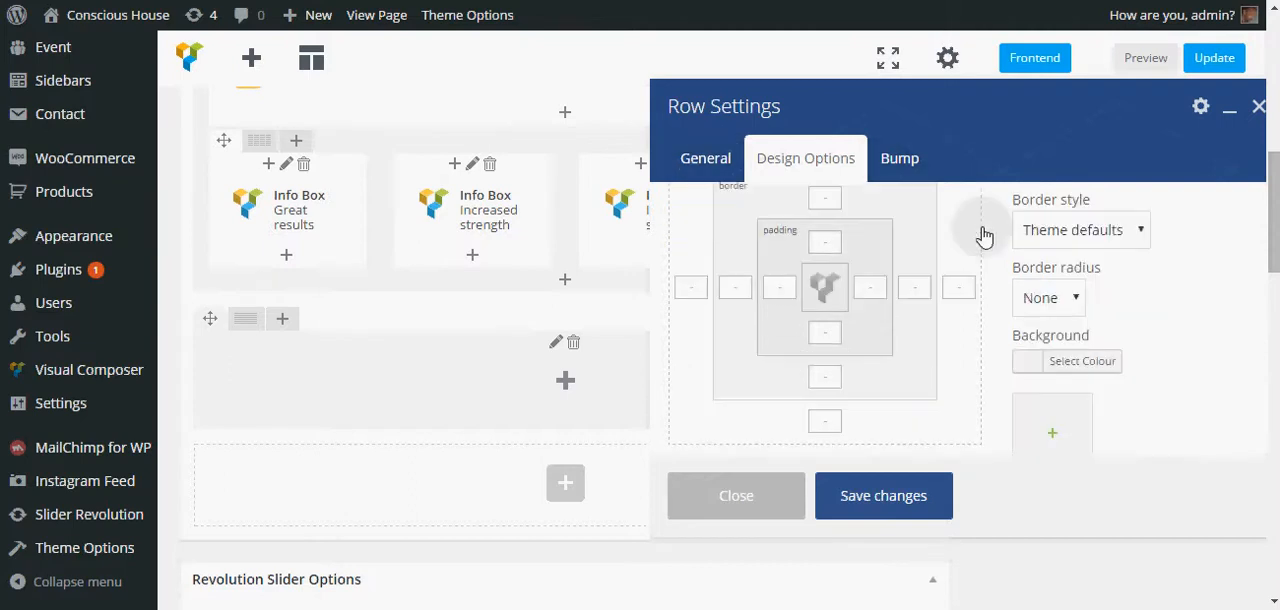
scroll(985, 234, up, 2)
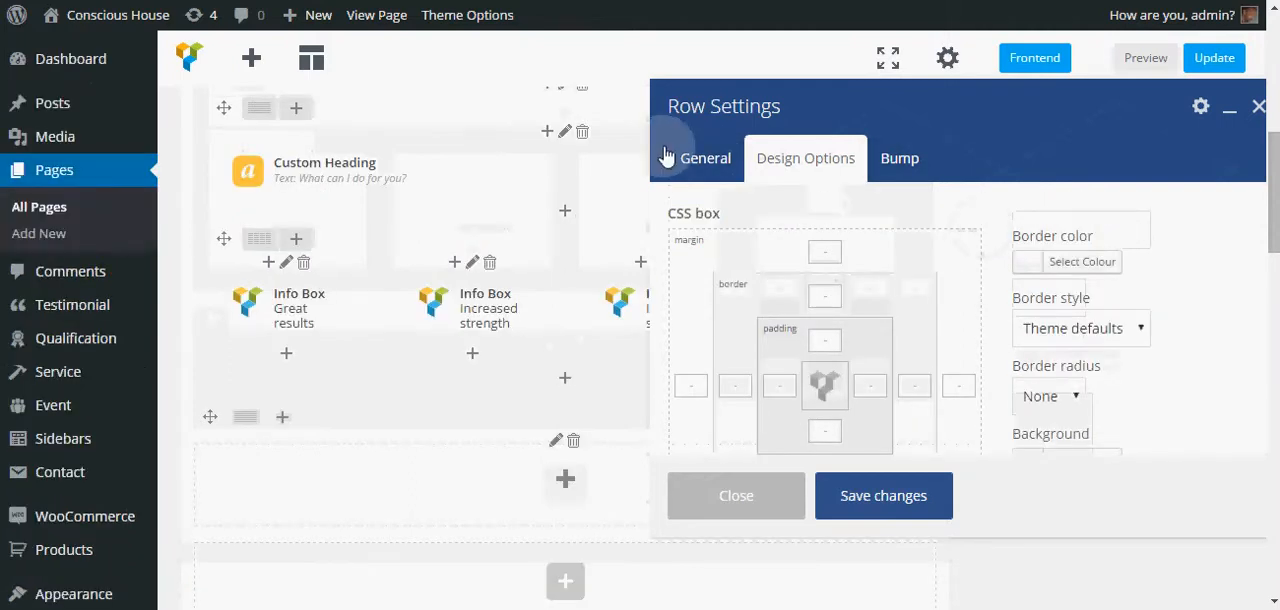
click(690, 158)
click(850, 485)
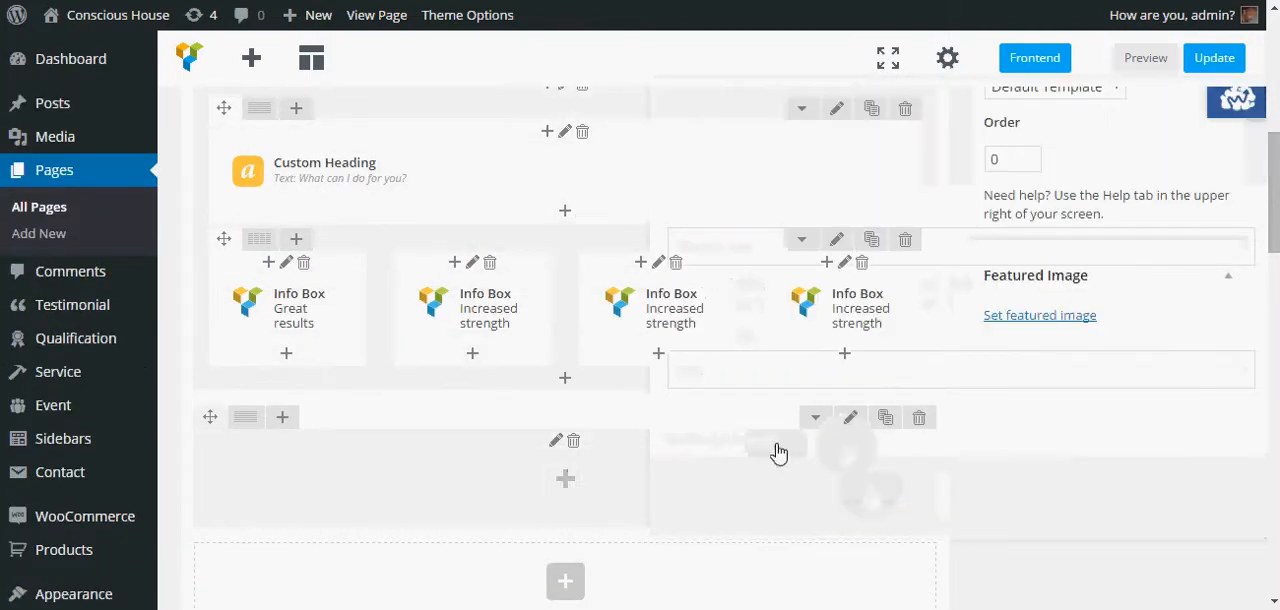
- Add a Custom Heading element inside the new parallax row
scroll(476, 429, down, 1)
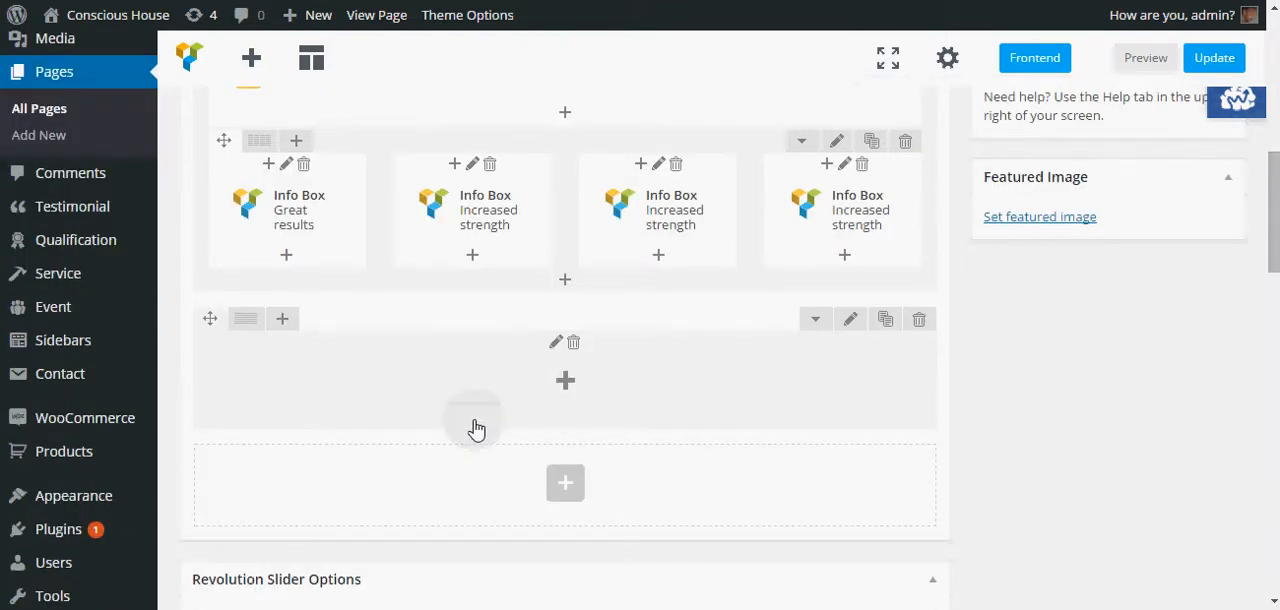
scroll(476, 429, down, 1)
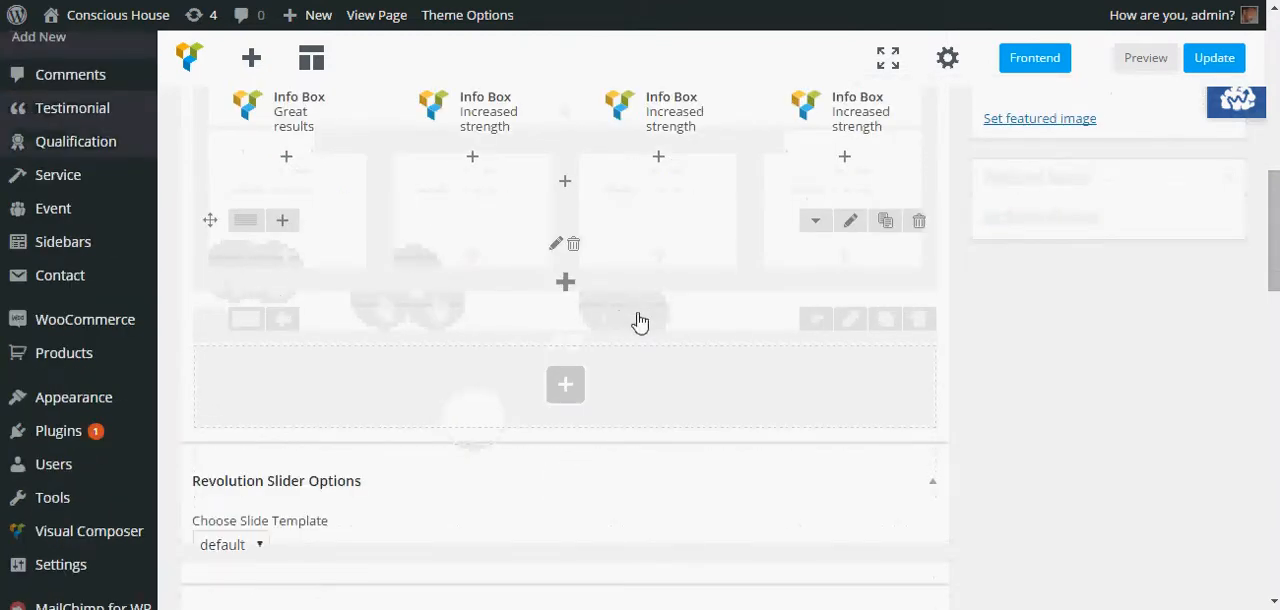
click(566, 288)
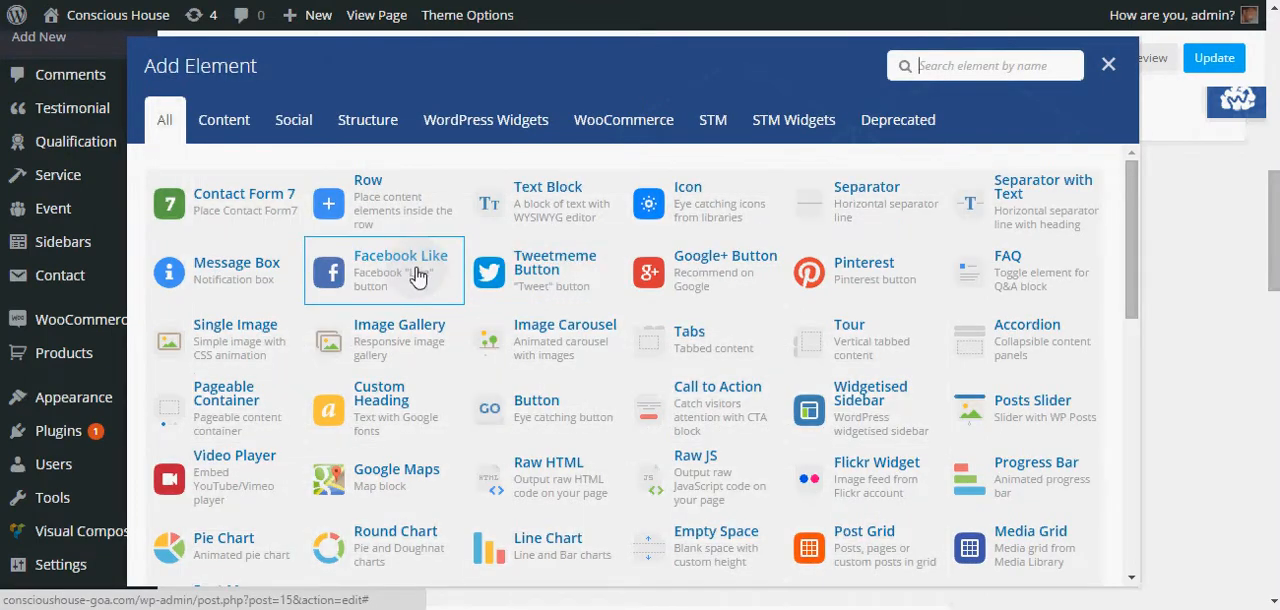
click(381, 411)
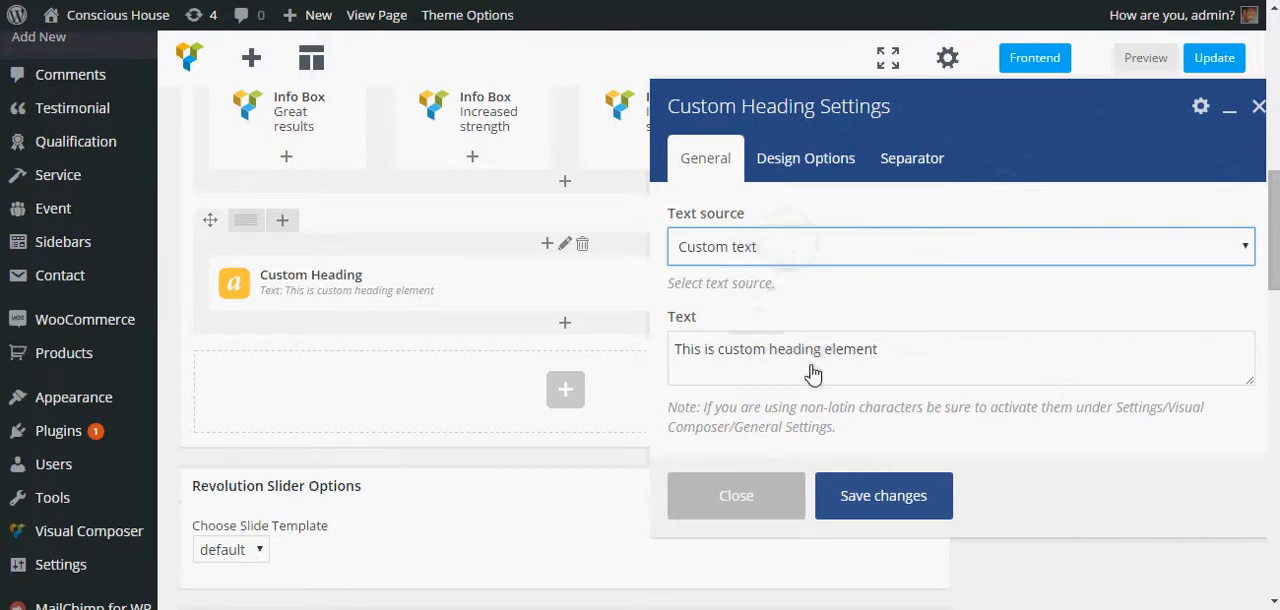
- Replace the heading text with "Don't delay, book today!"
drag(885, 355, 587, 353)
text(Don't delay)
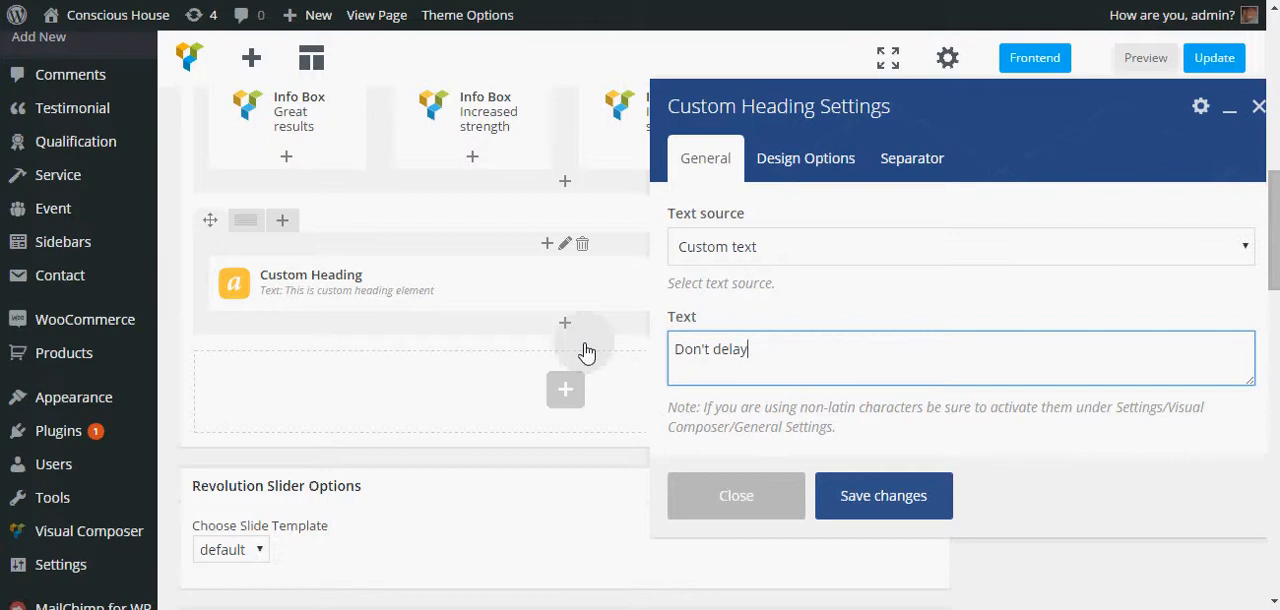
text(, book today!)
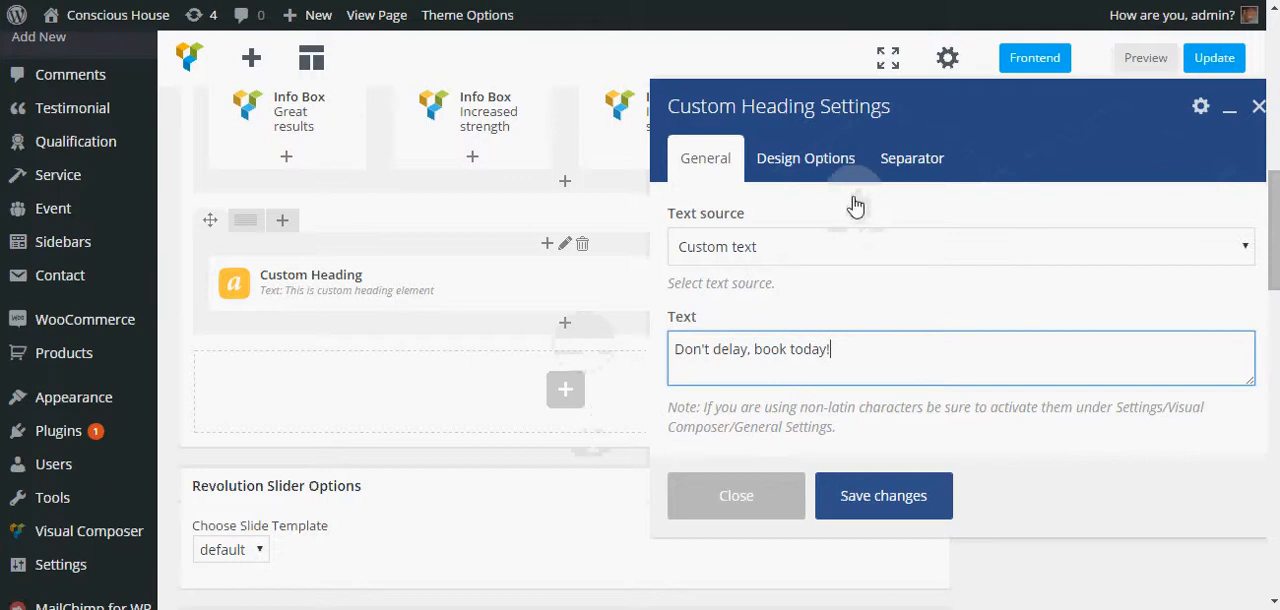
- Set the heading's text color to white, #ffffff
scroll(814, 264, down, 2)
scroll(827, 292, down, 2)
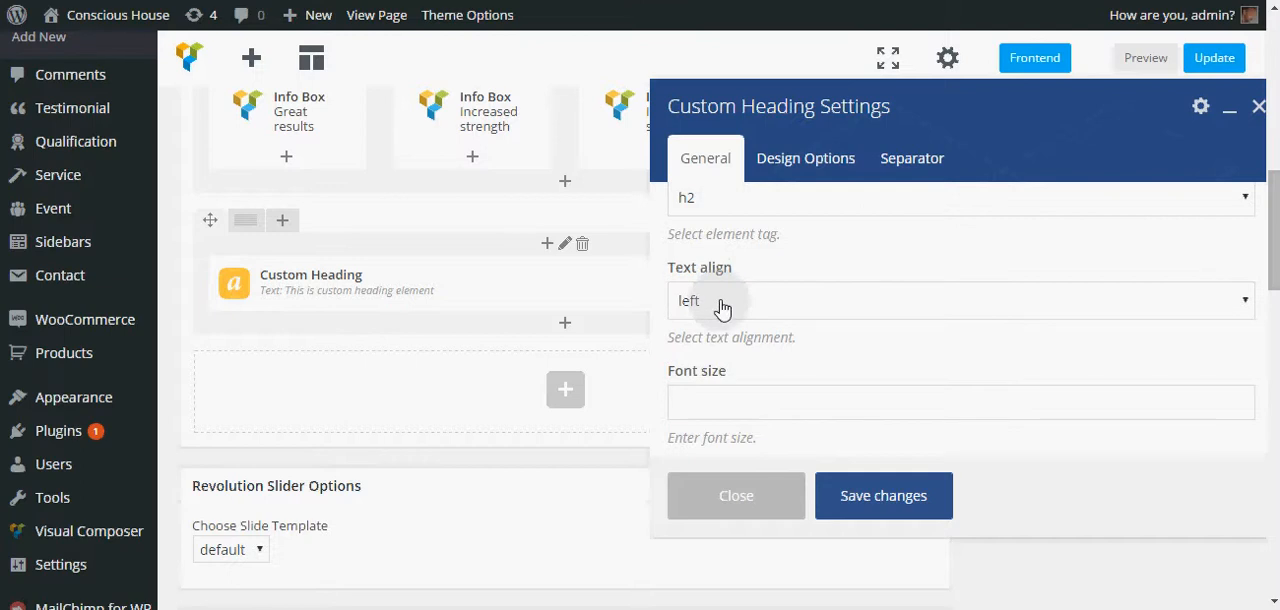
scroll(765, 316, down, 1)
scroll(765, 312, down, 2)
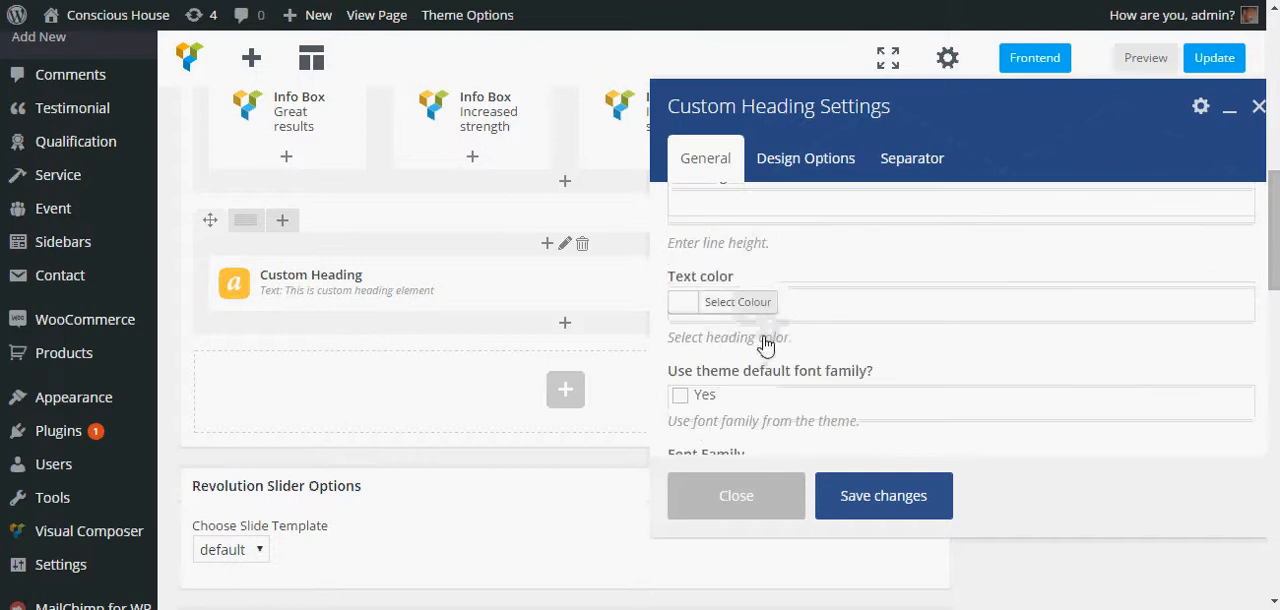
click(728, 303)
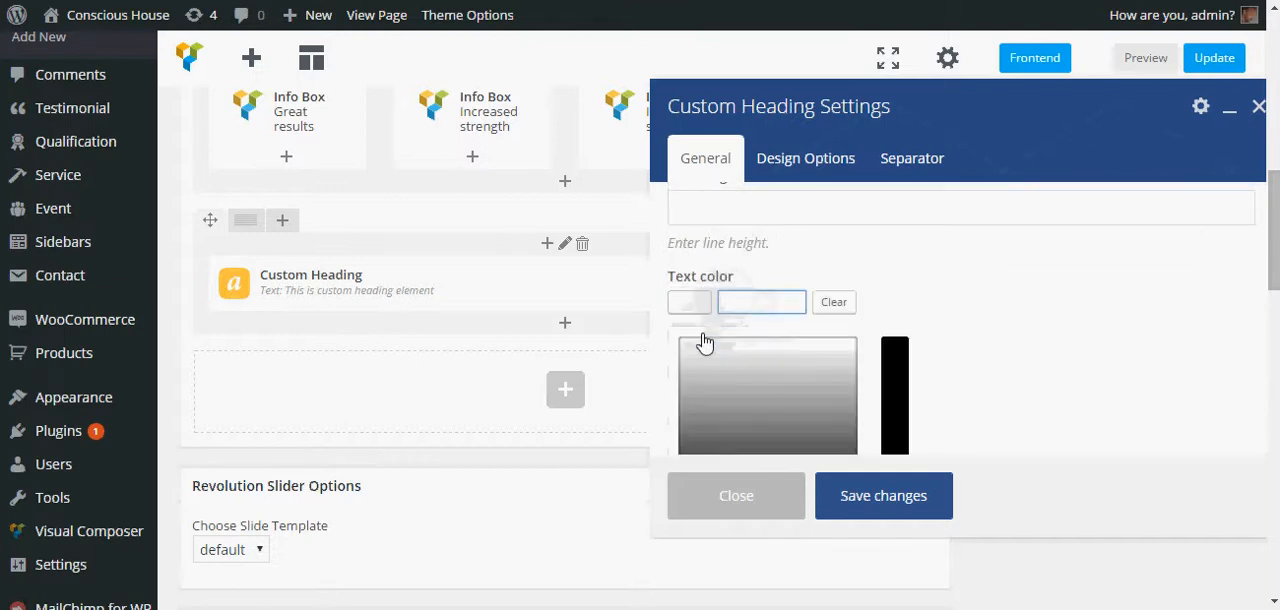
mouse_move(705, 343)
mouse_down()
mouse_move(666, 337)
mouse_move(814, 423)
mouse_move(793, 368)
mouse_move(709, 369)
mouse_move(674, 340)
mouse_up()
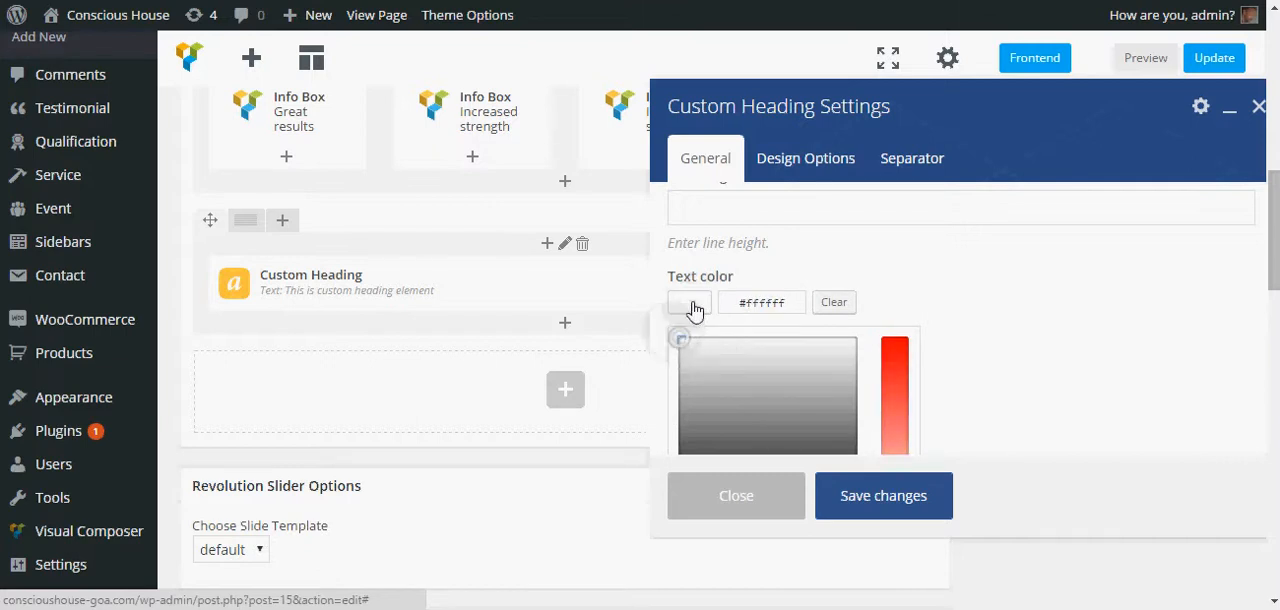
click(1077, 400)
- Enable the theme default font family for the heading and save its settings
scroll(969, 258, down, 1)
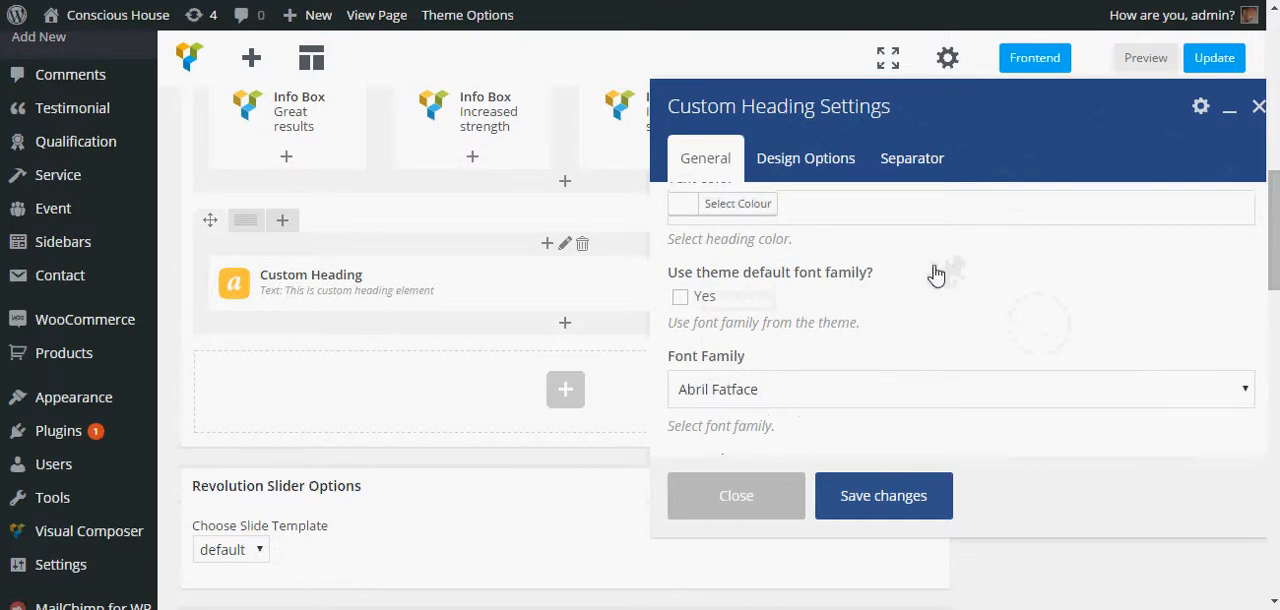
click(679, 297)
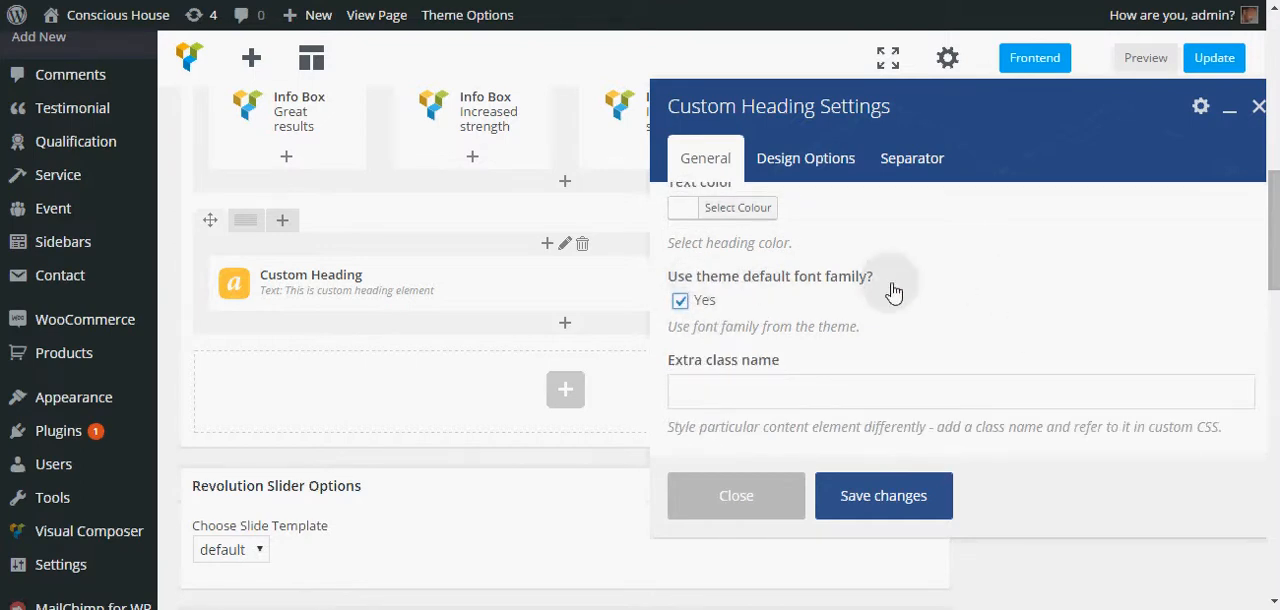
scroll(891, 291, down, 1)
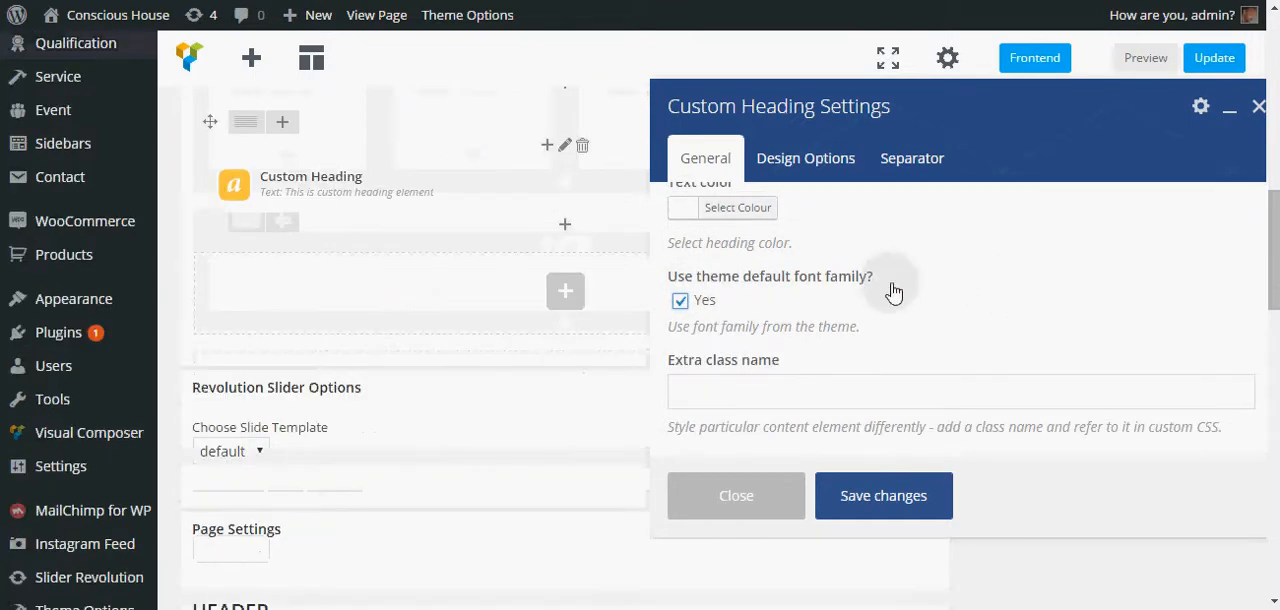
click(884, 500)
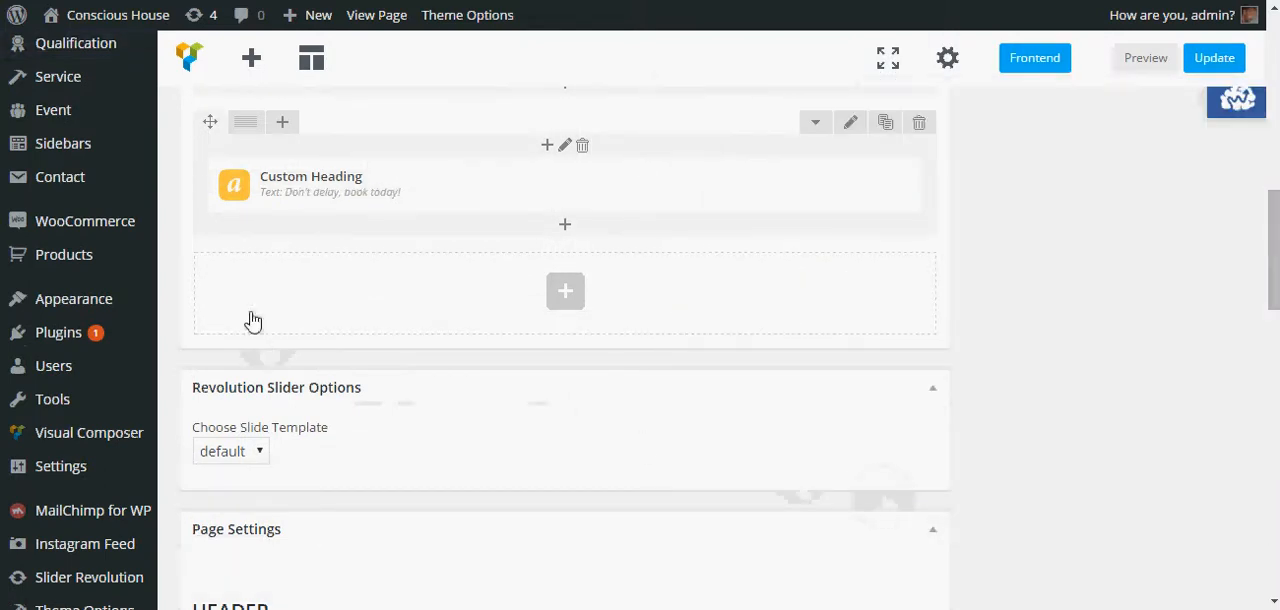
scroll(380, 320, up, 1)
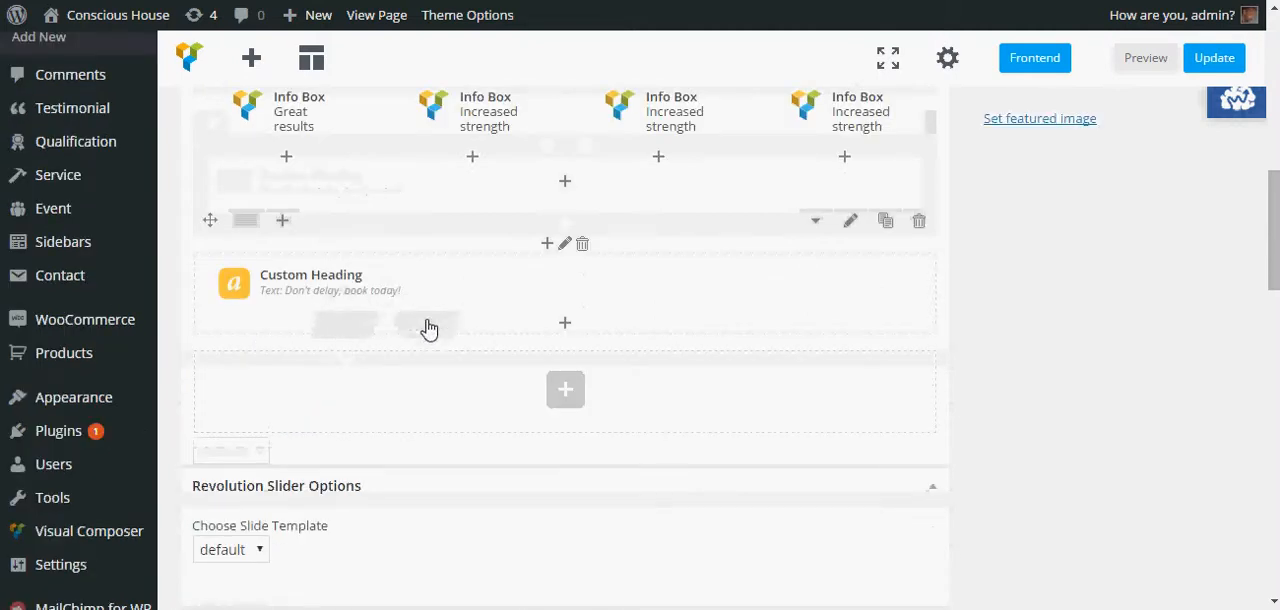
scroll(383, 314, up, 1)
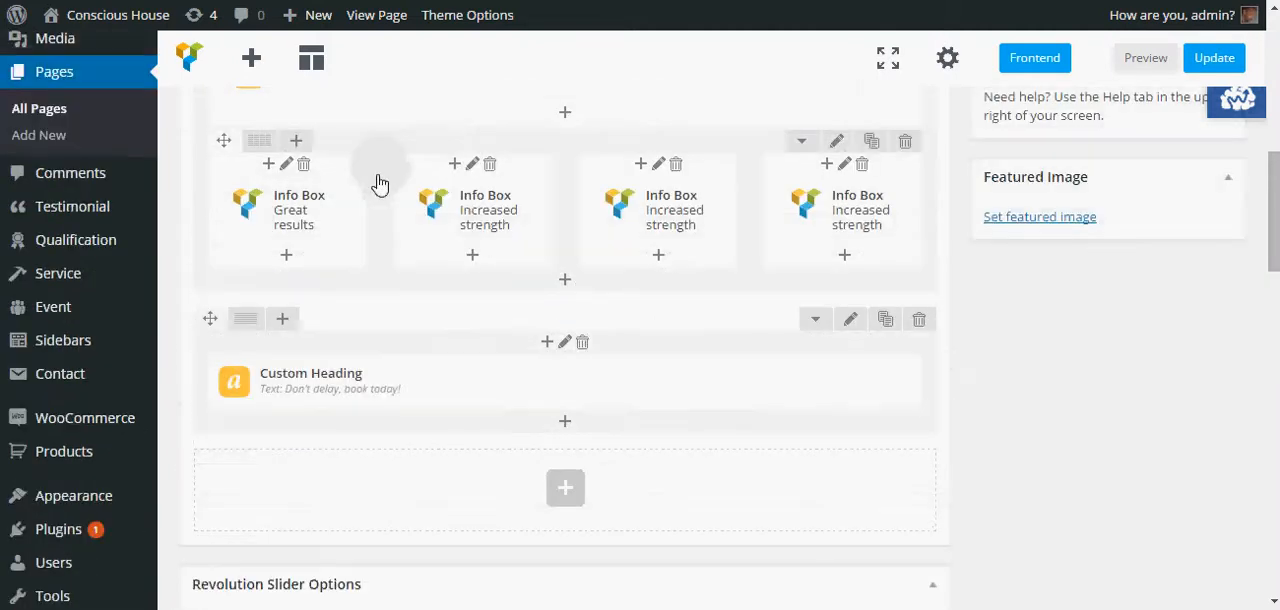
- Add a Text Block element below the Custom Heading in the parallax row
scroll(370, 190, down, 2)
scroll(358, 197, up, 1)
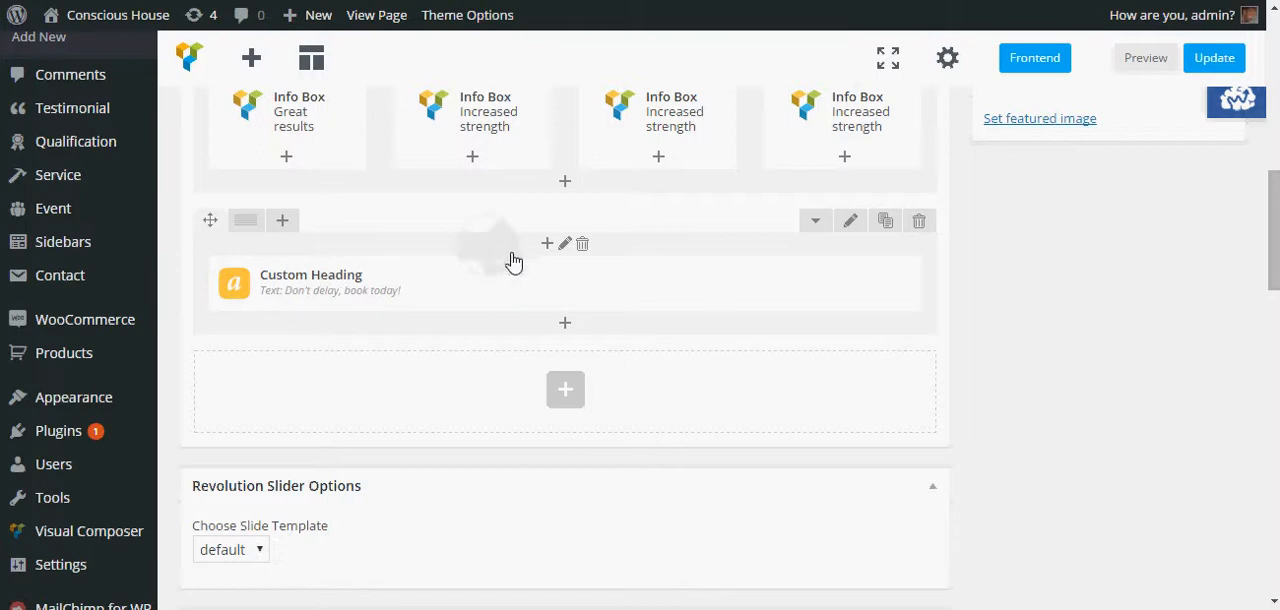
click(563, 327)
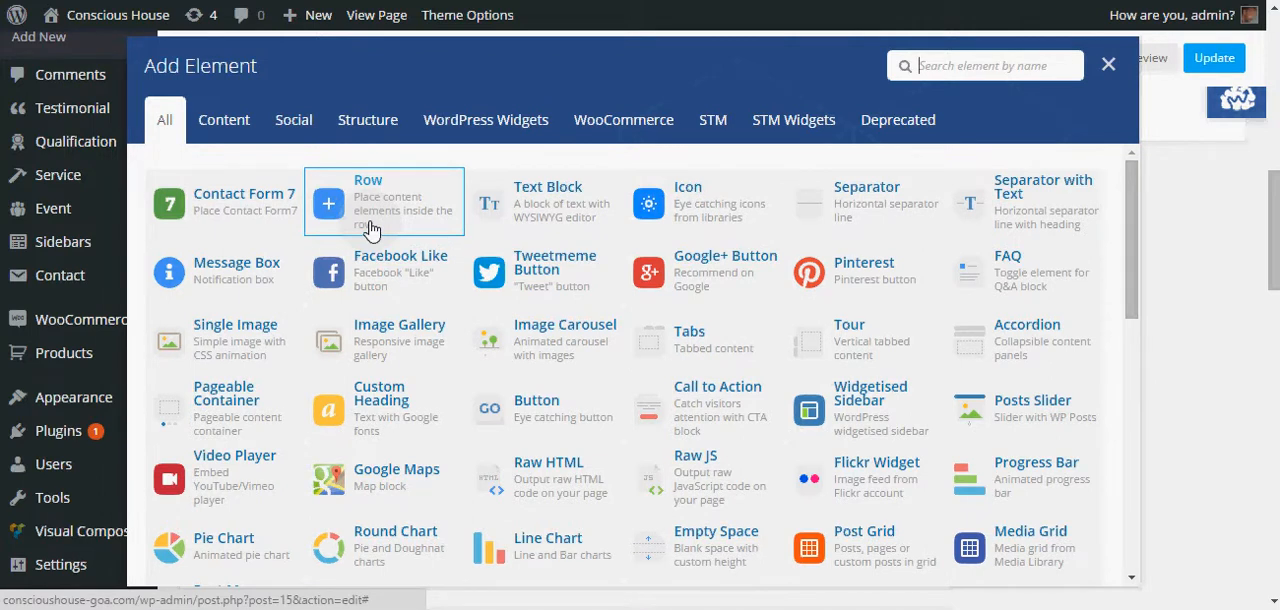
click(531, 210)
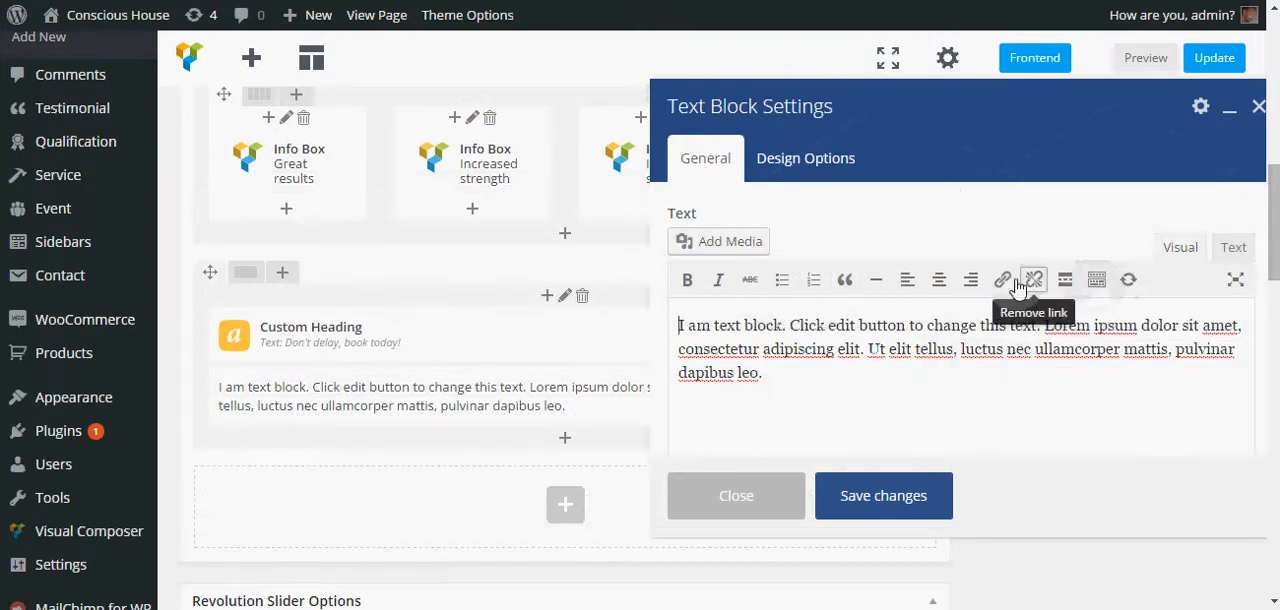
- Examine the Text Block's design options
click(785, 168)
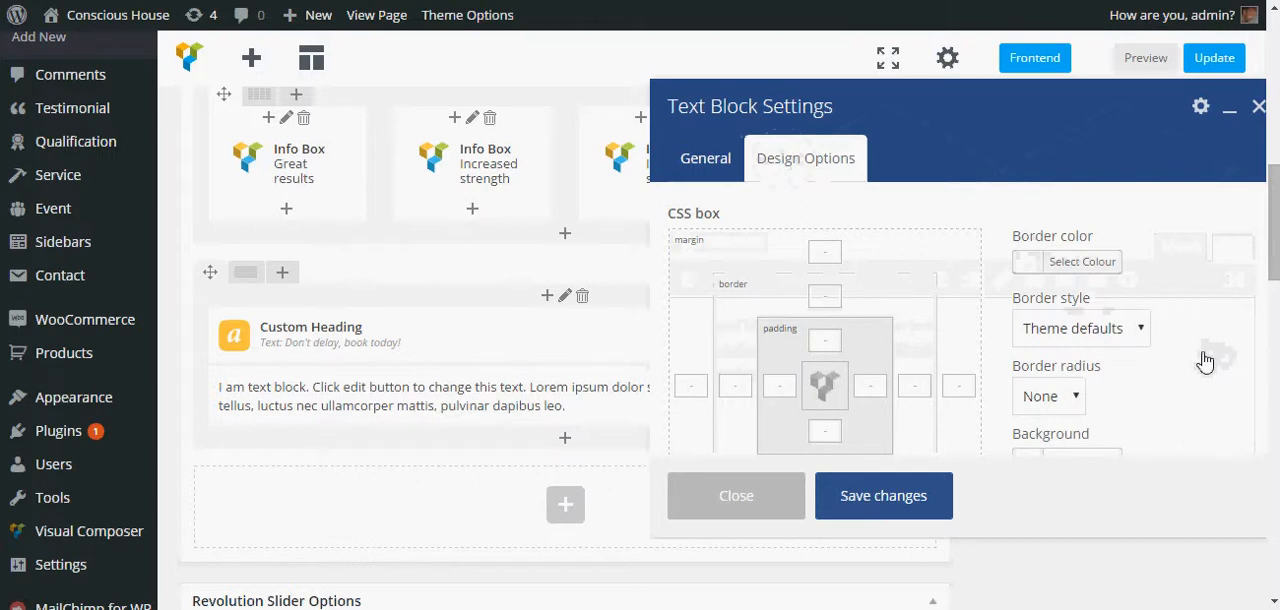
scroll(1205, 360, down, 1)
scroll(1205, 360, down, 3)
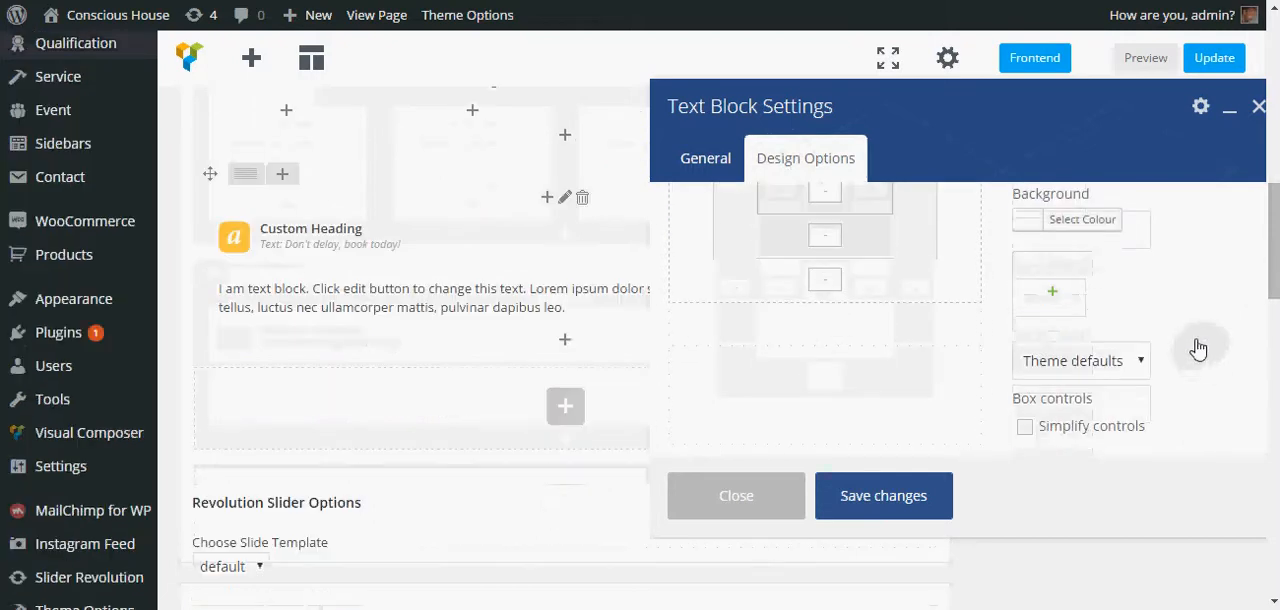
scroll(1198, 348, up, 2)
scroll(1198, 348, up, 1)
scroll(1198, 348, up, 3)
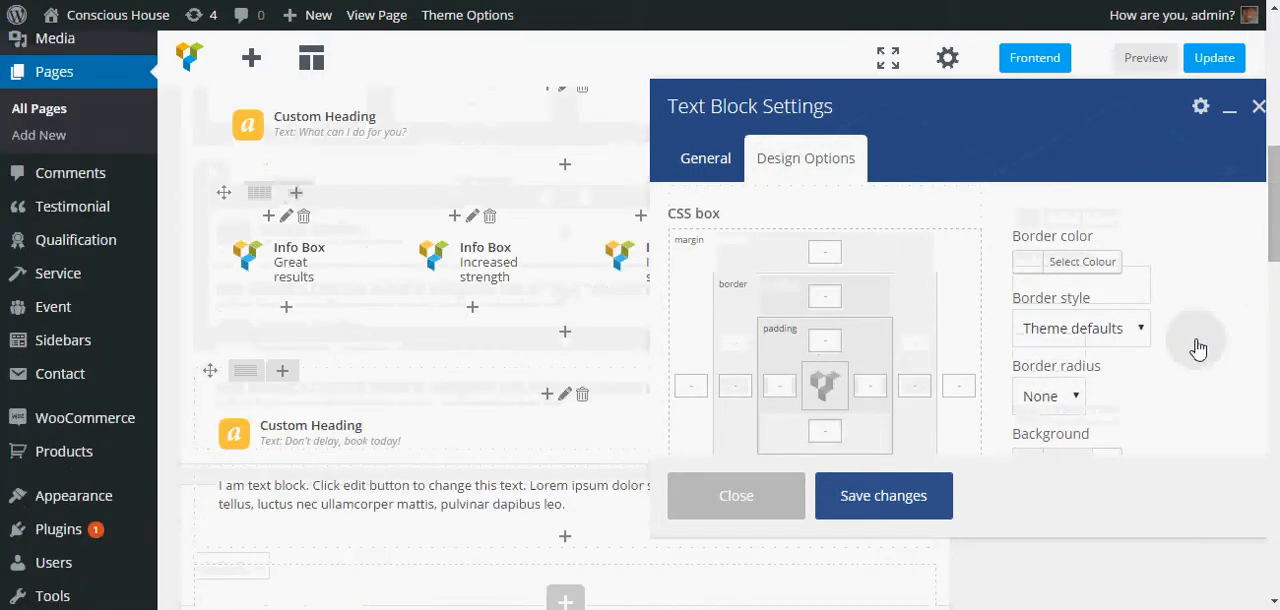
click(704, 158)
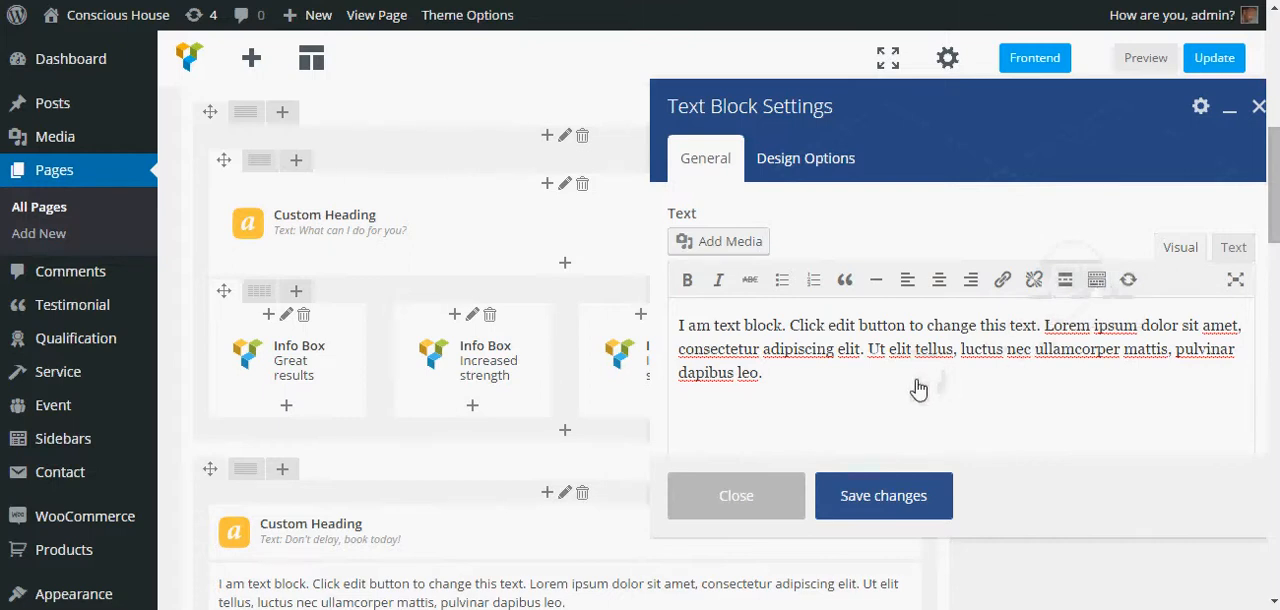
- Select the block's text, toggle between the Text and Visual editor modes, and save the Text Block settings
drag(781, 389, 672, 322)
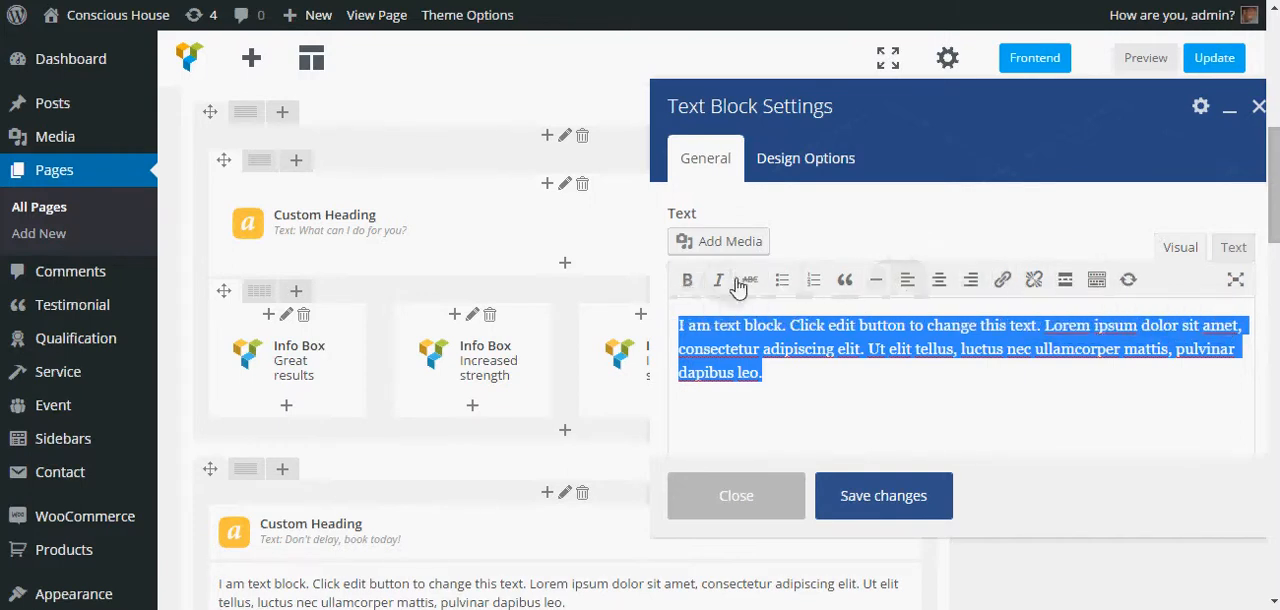
click(1233, 248)
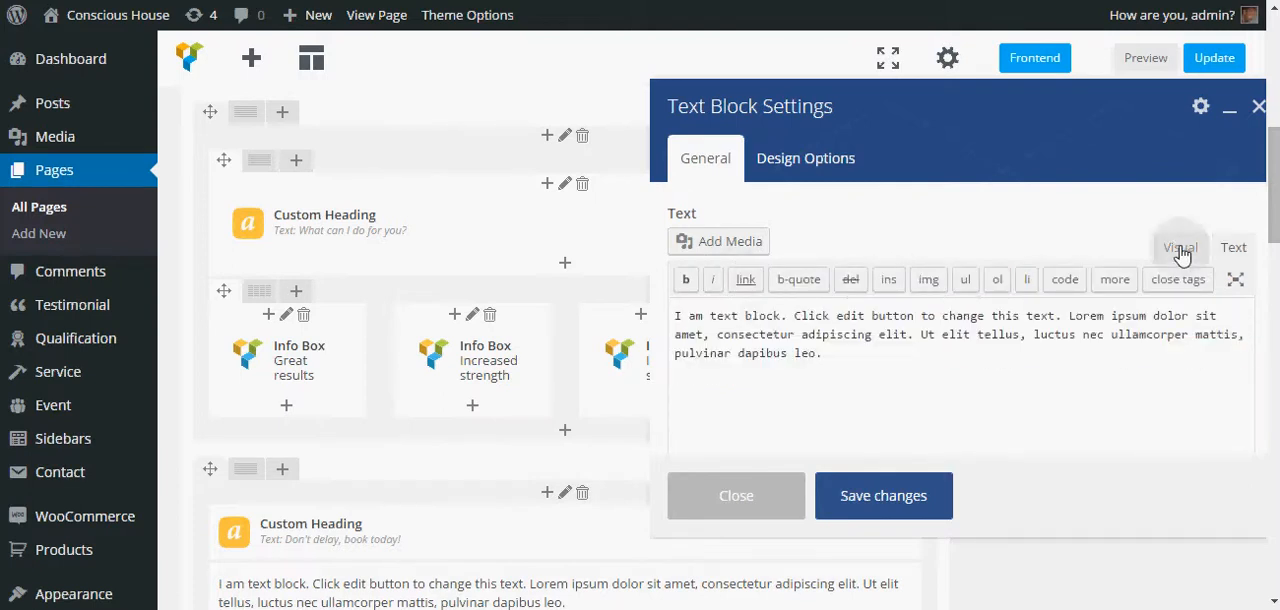
click(1180, 250)
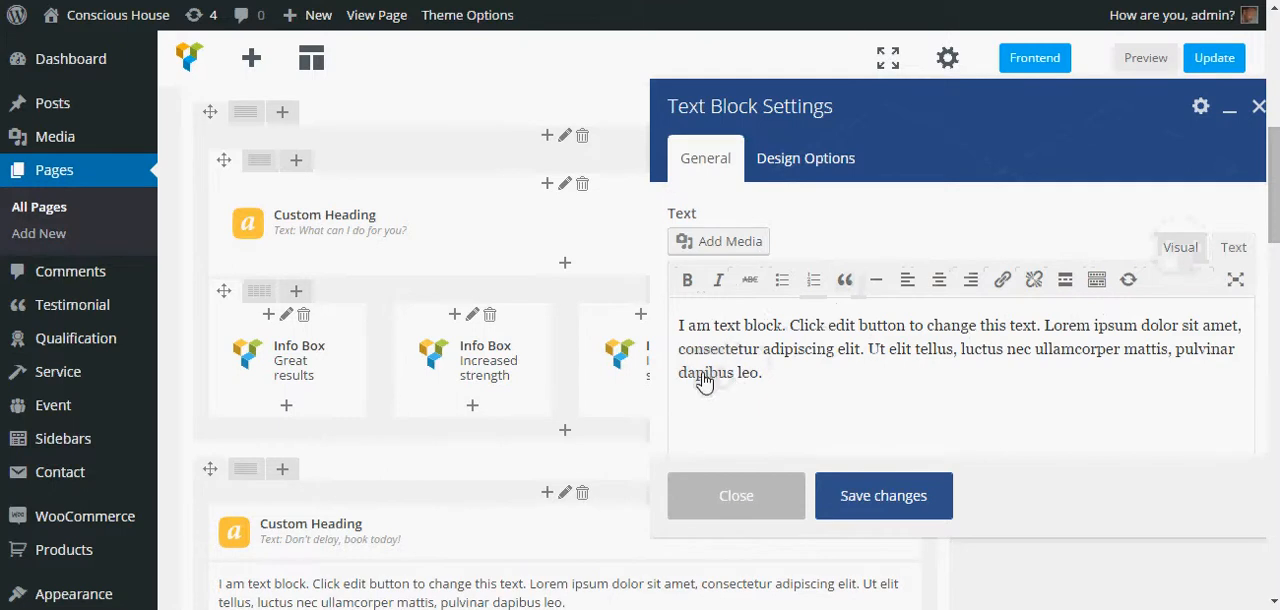
click(804, 170)
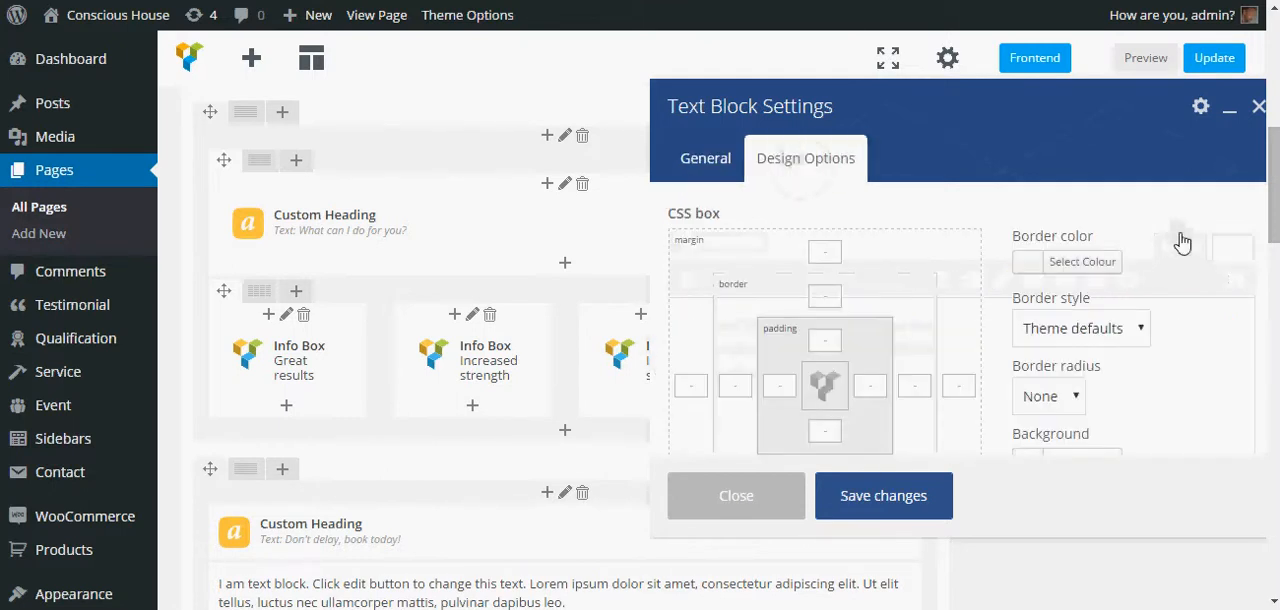
scroll(1188, 265, down, 5)
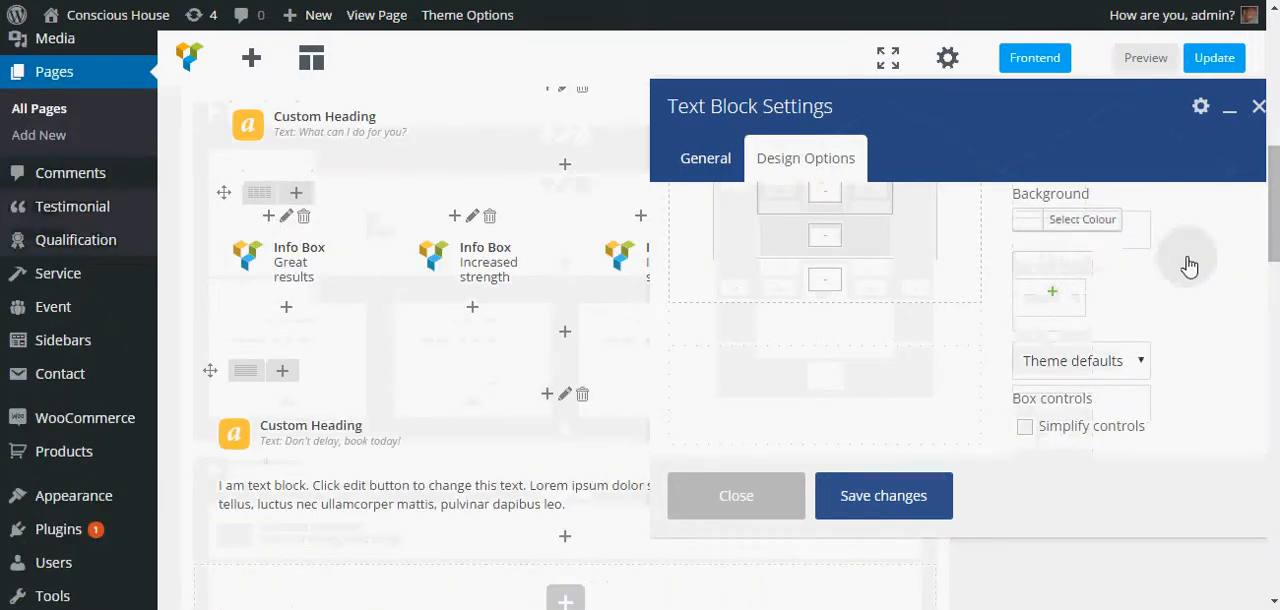
scroll(1188, 265, up, 5)
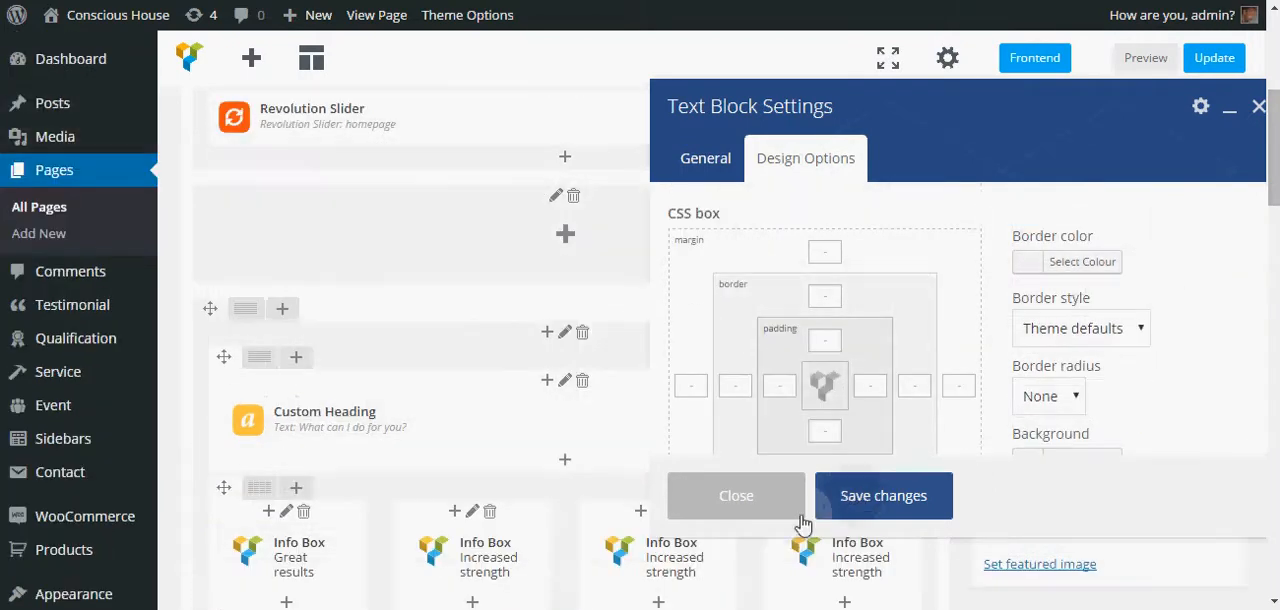
click(884, 496)
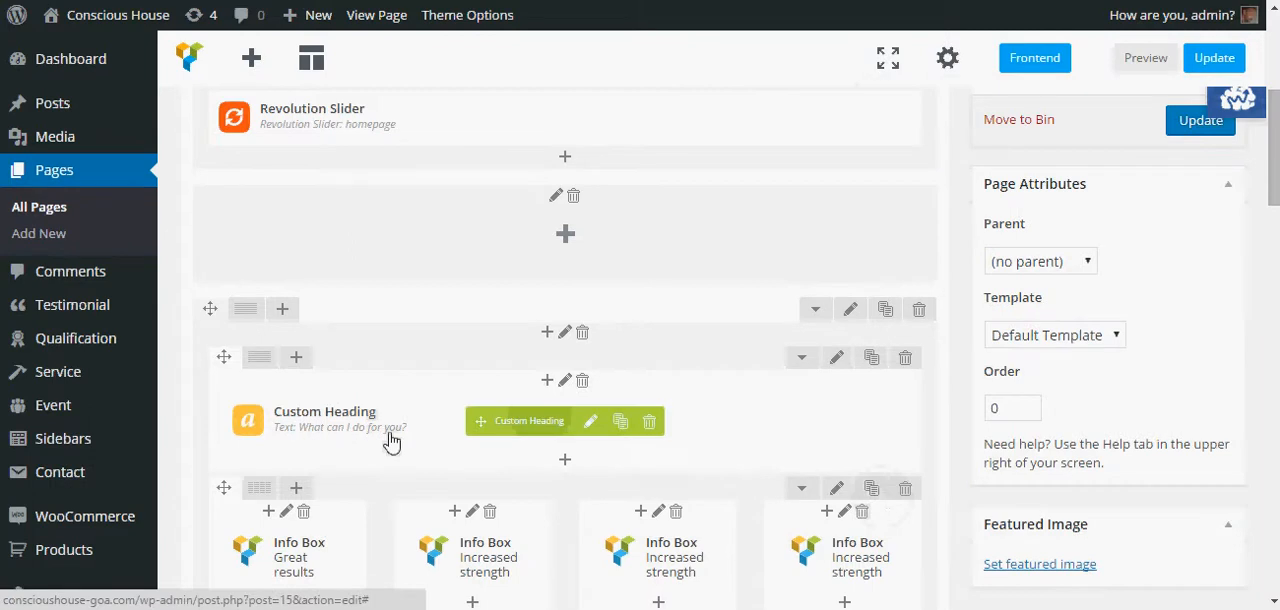
- Reopen the Text Block in text mode and paste an opening span tag with color #ffffff before its text
scroll(391, 441, down, 3)
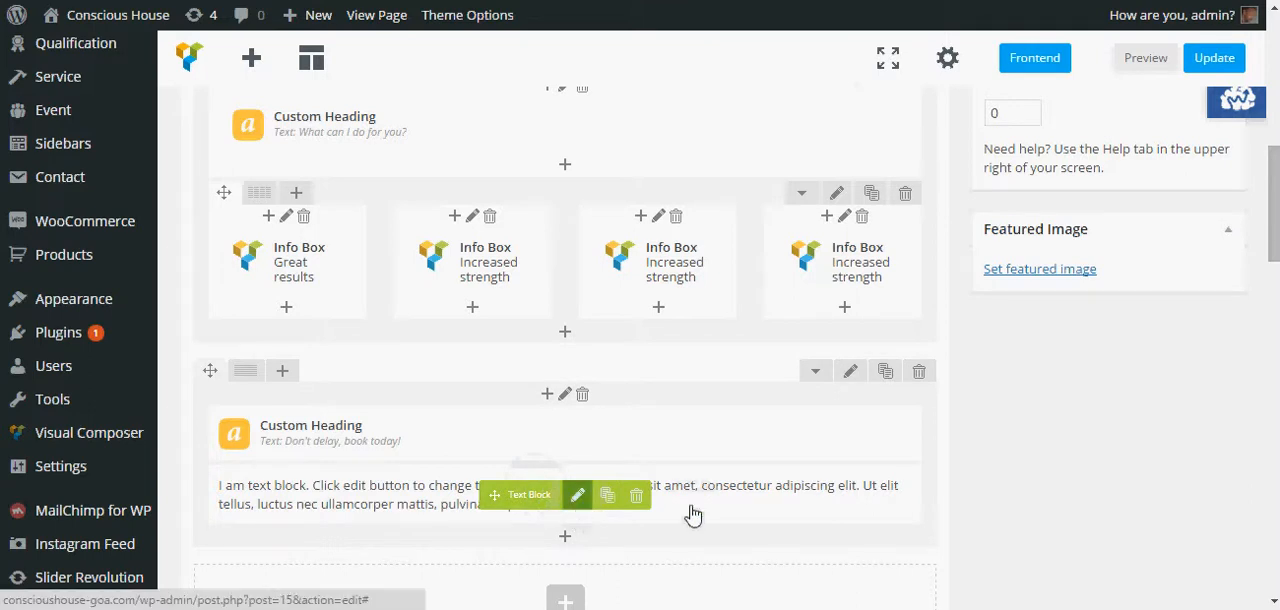
click(579, 496)
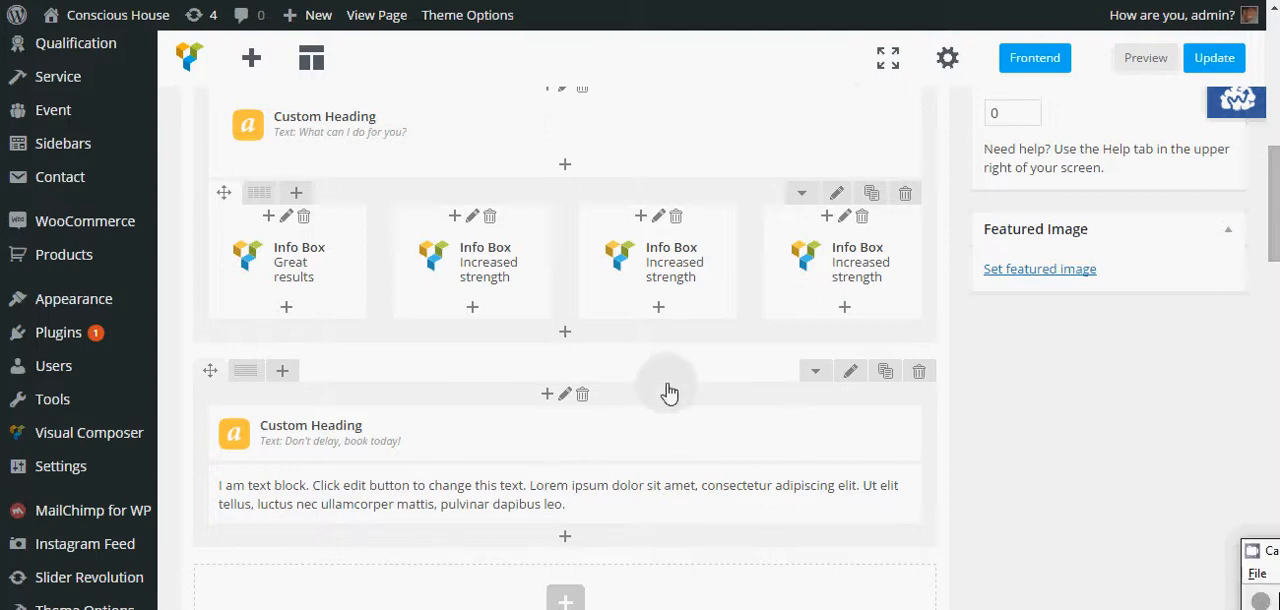
scroll(670, 395, down, 1)
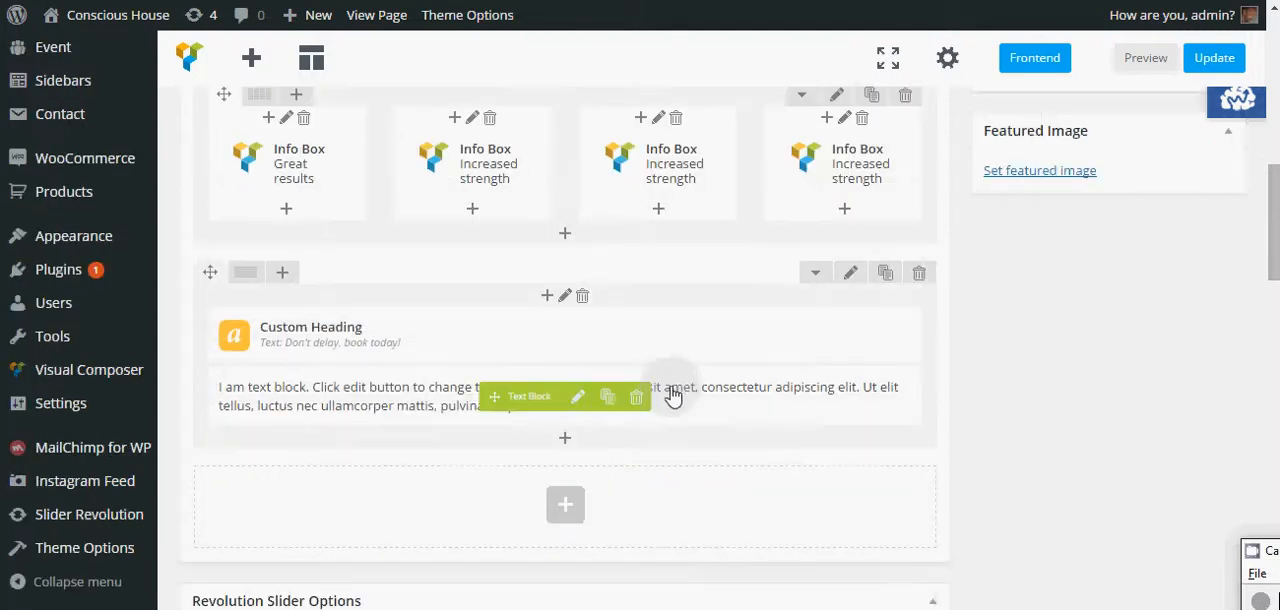
click(579, 400)
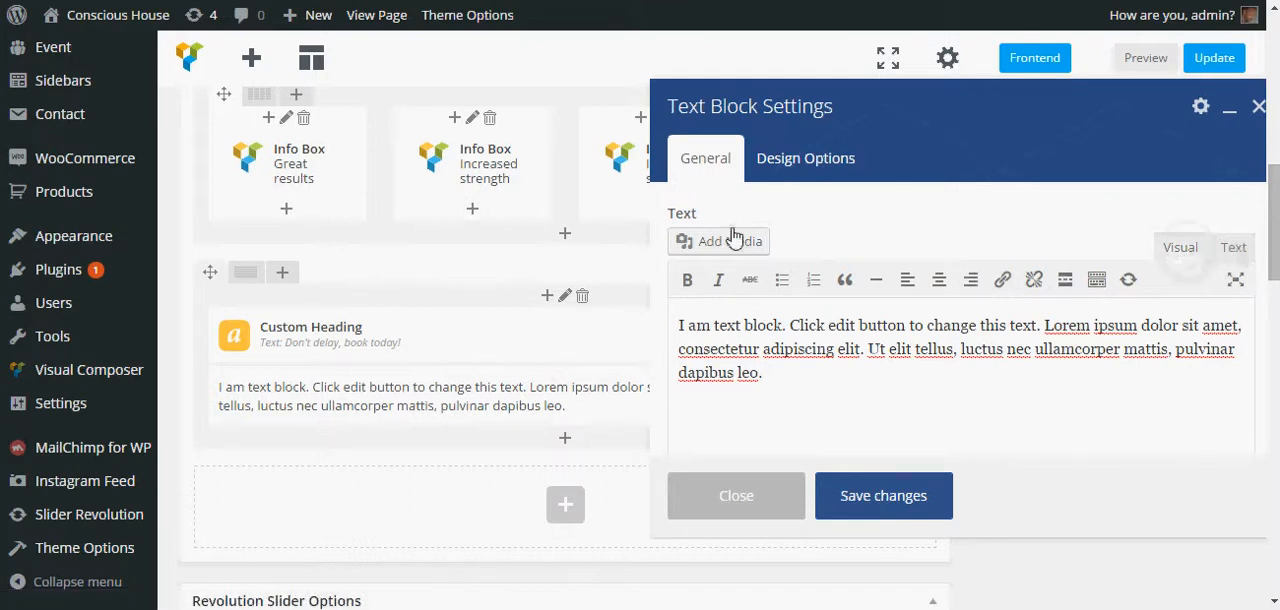
click(1235, 250)
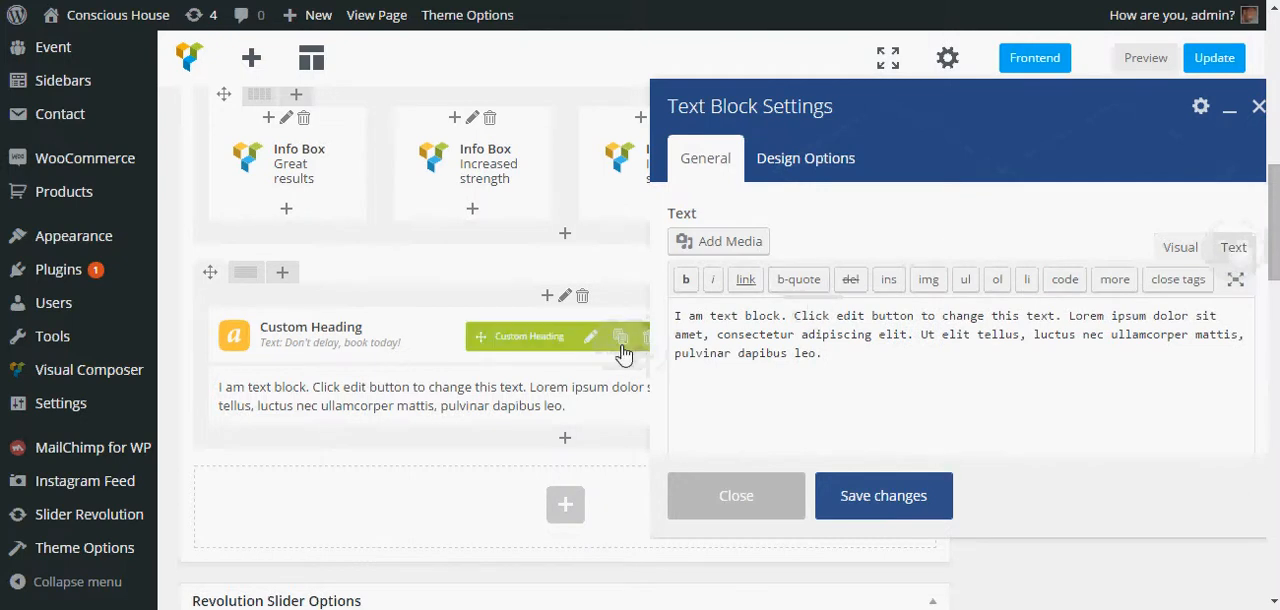
click(676, 318)
click(760, 413)
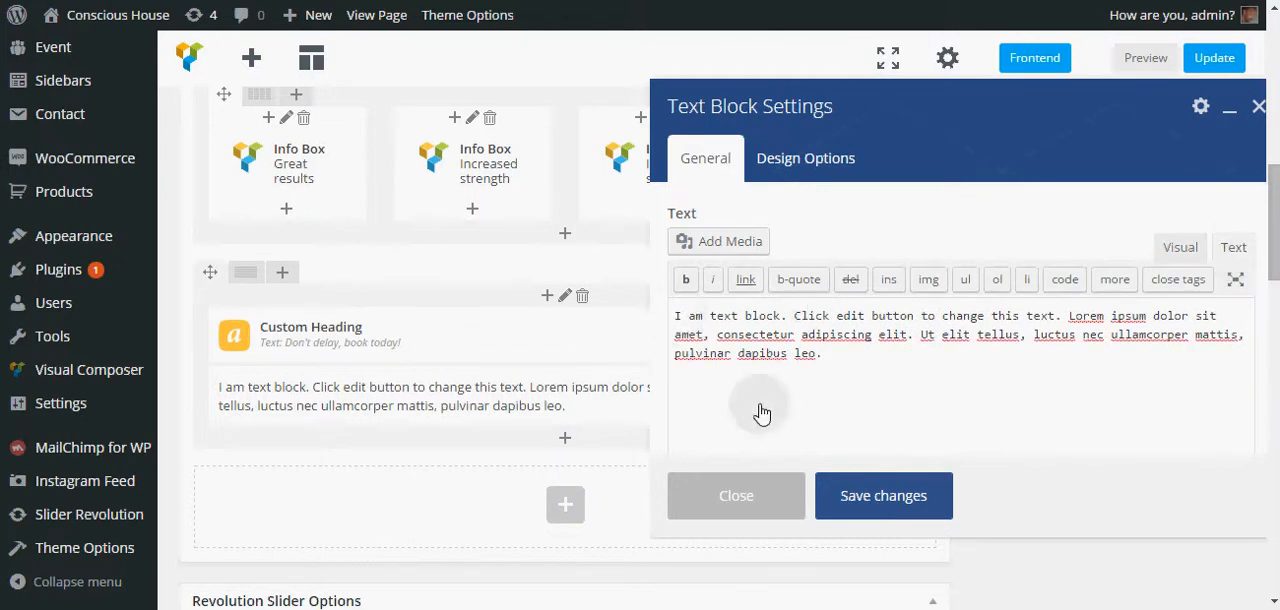
text(<span style="color: #ffffff;">)
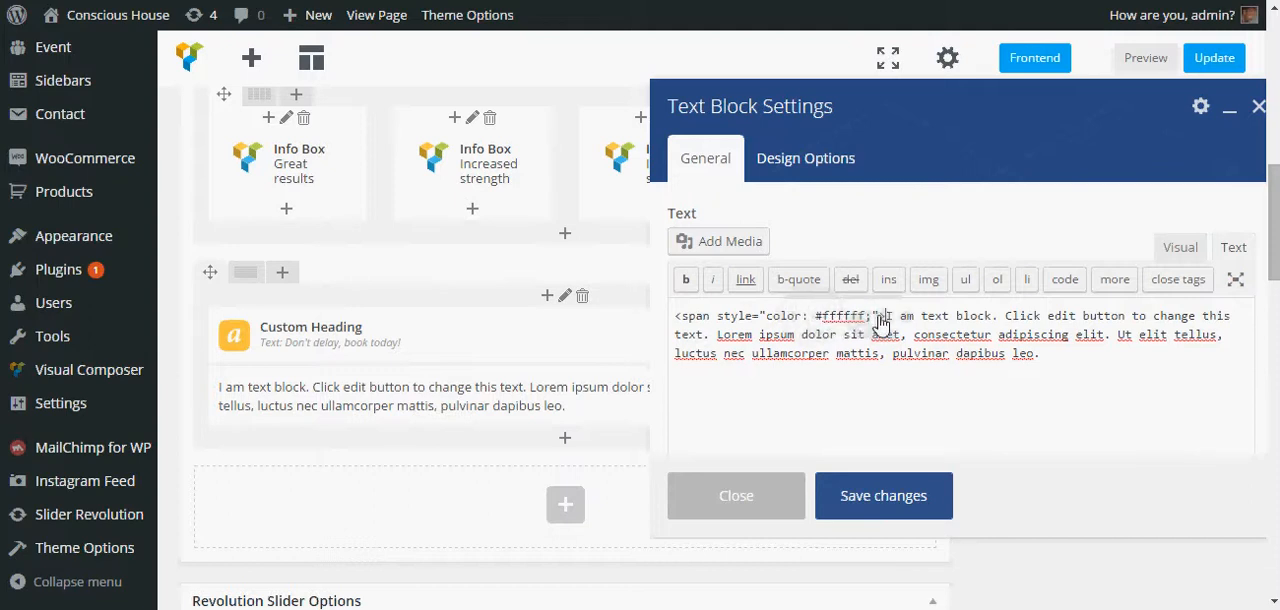
- Close the span with </span> after the text, fix the style's semicolon, and save the Text Block
click(1057, 361)
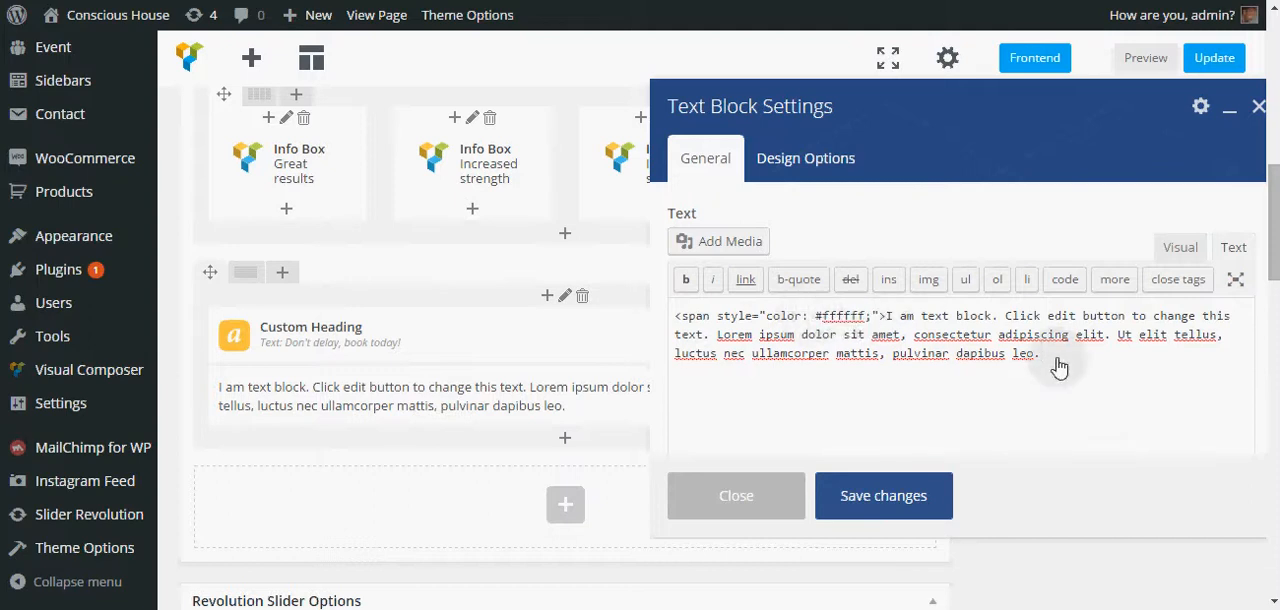
text(</span>)
click(676, 317)
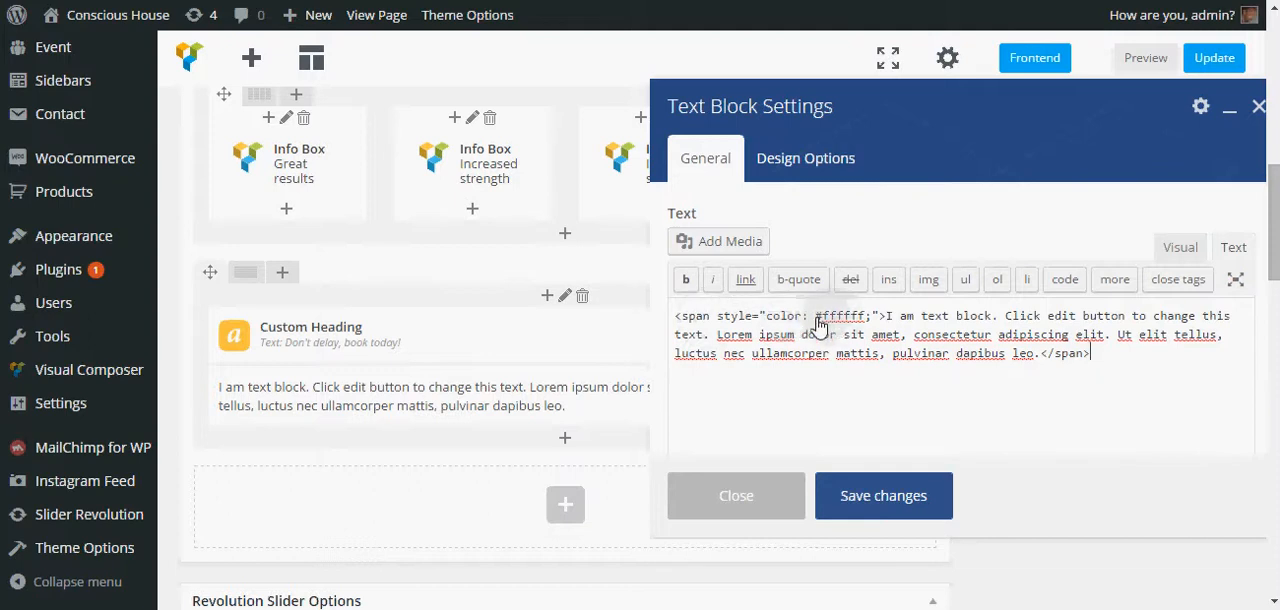
click(869, 316)
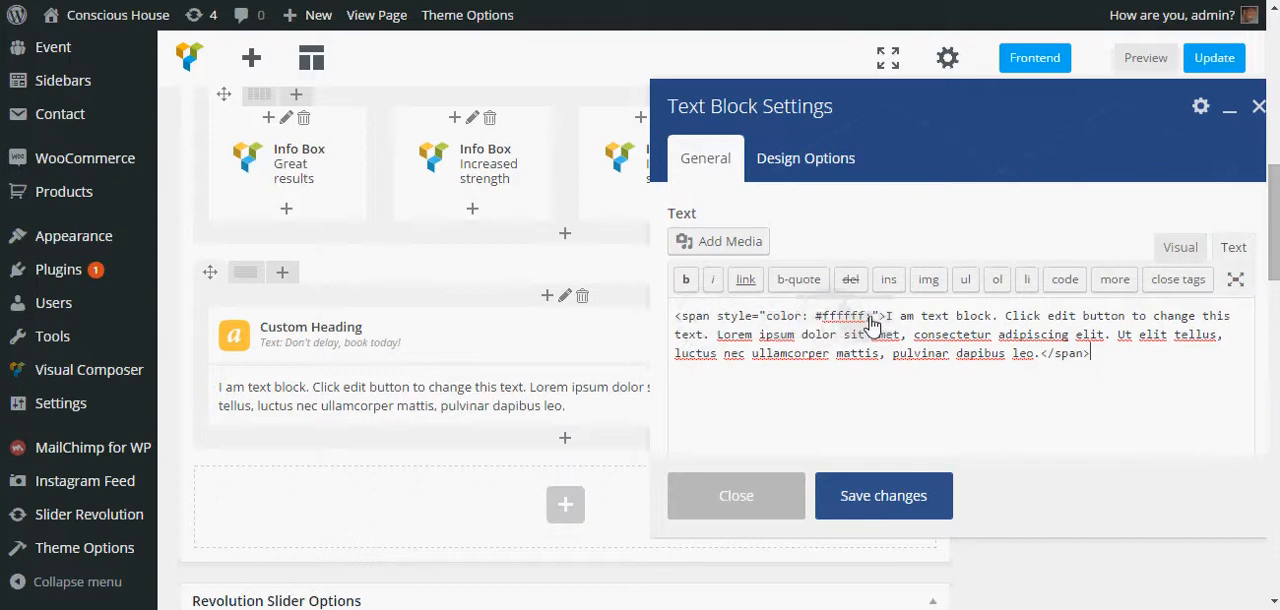
text(;)
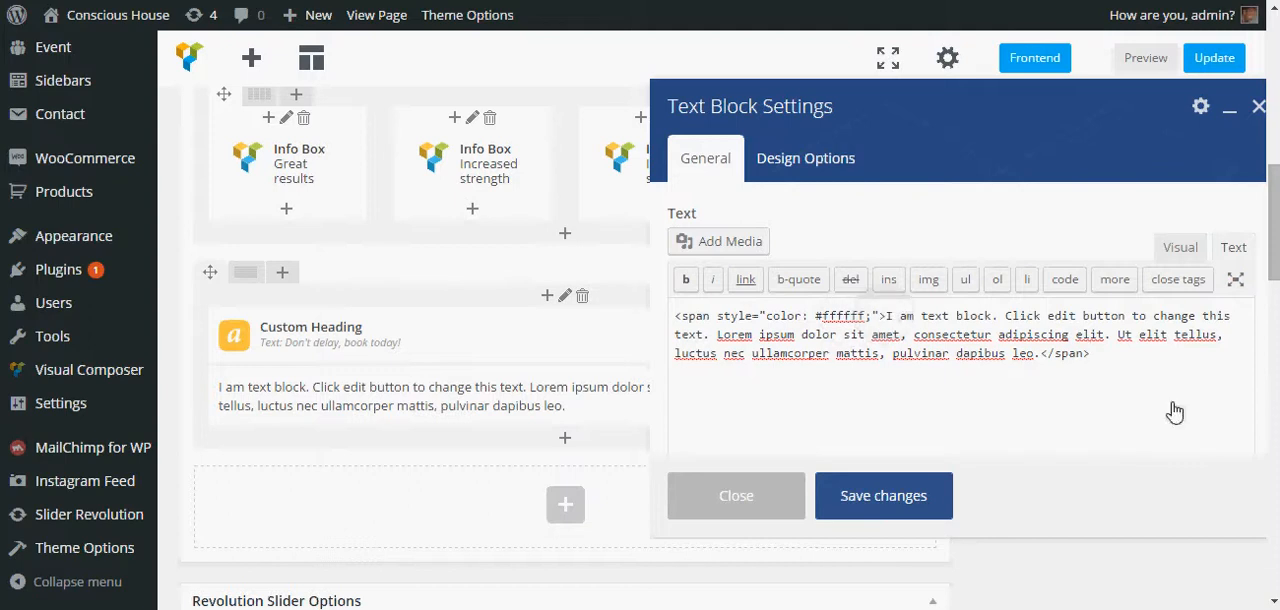
click(882, 503)
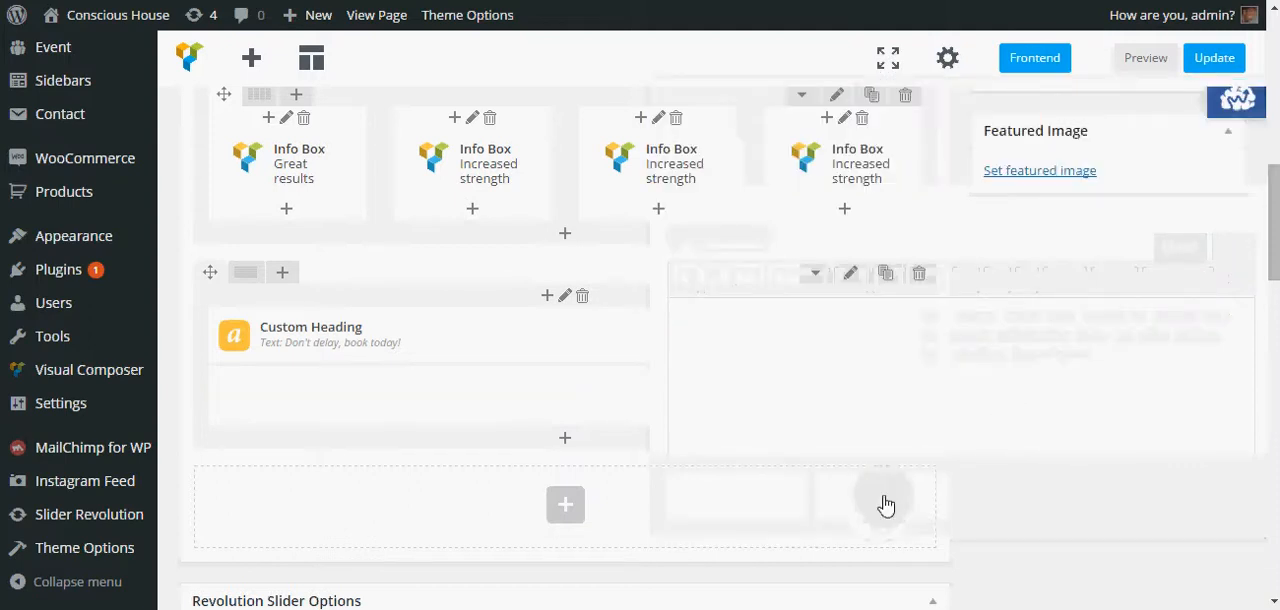
- Add a Button element below the text block in the parallax row
click(314, 402)
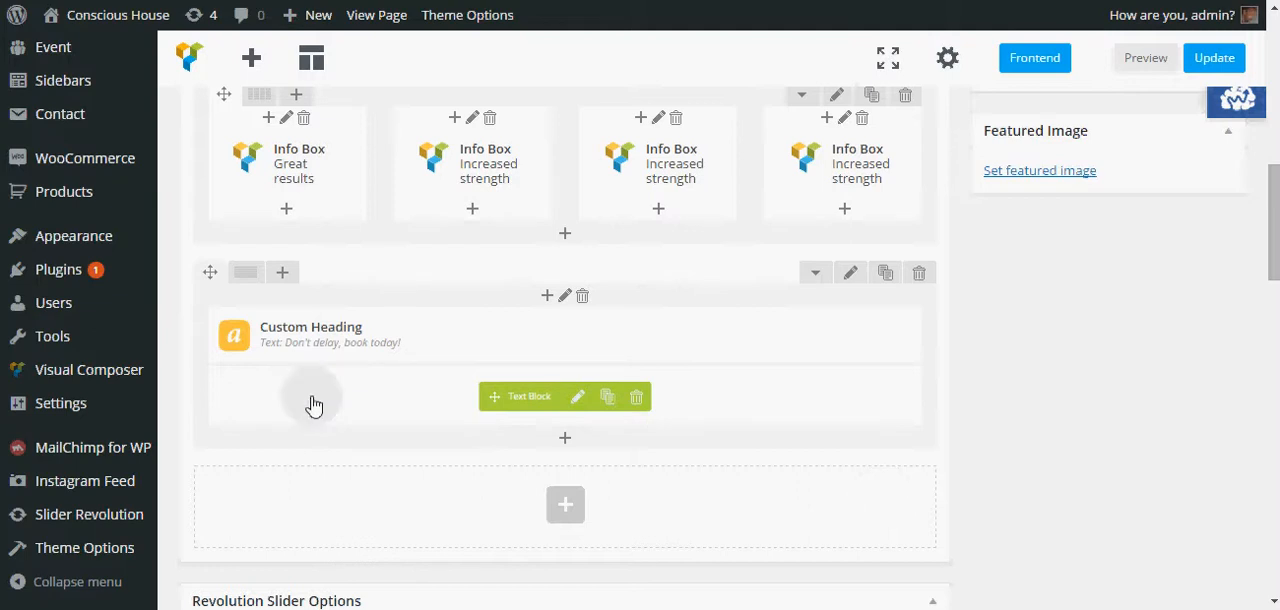
click(567, 440)
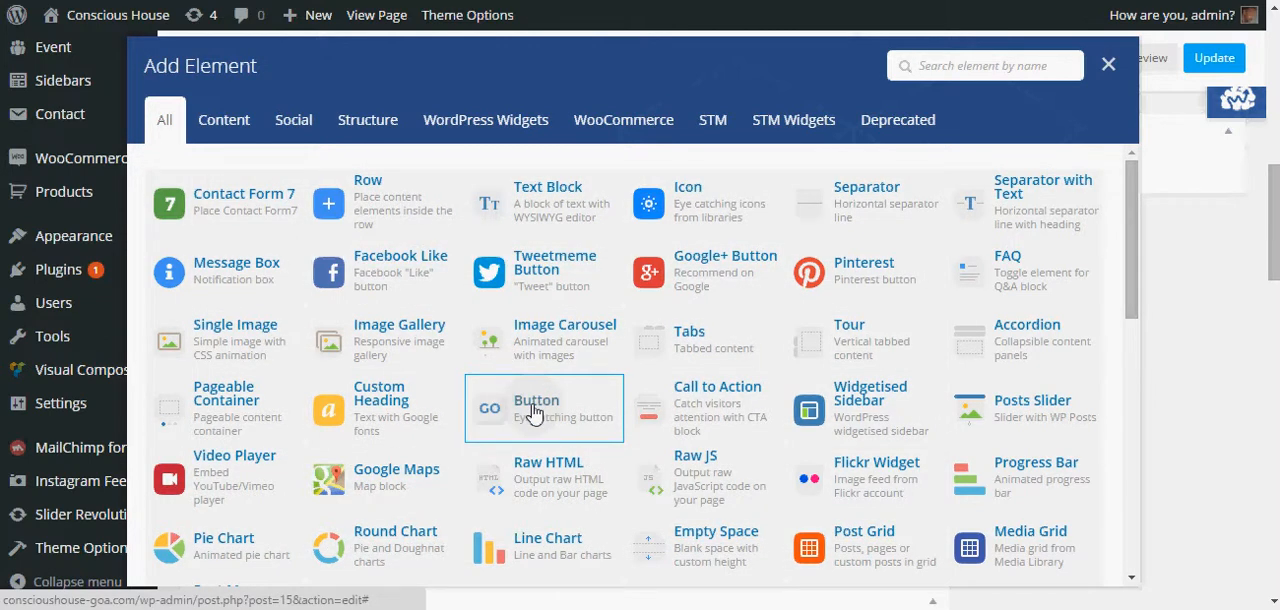
click(535, 410)
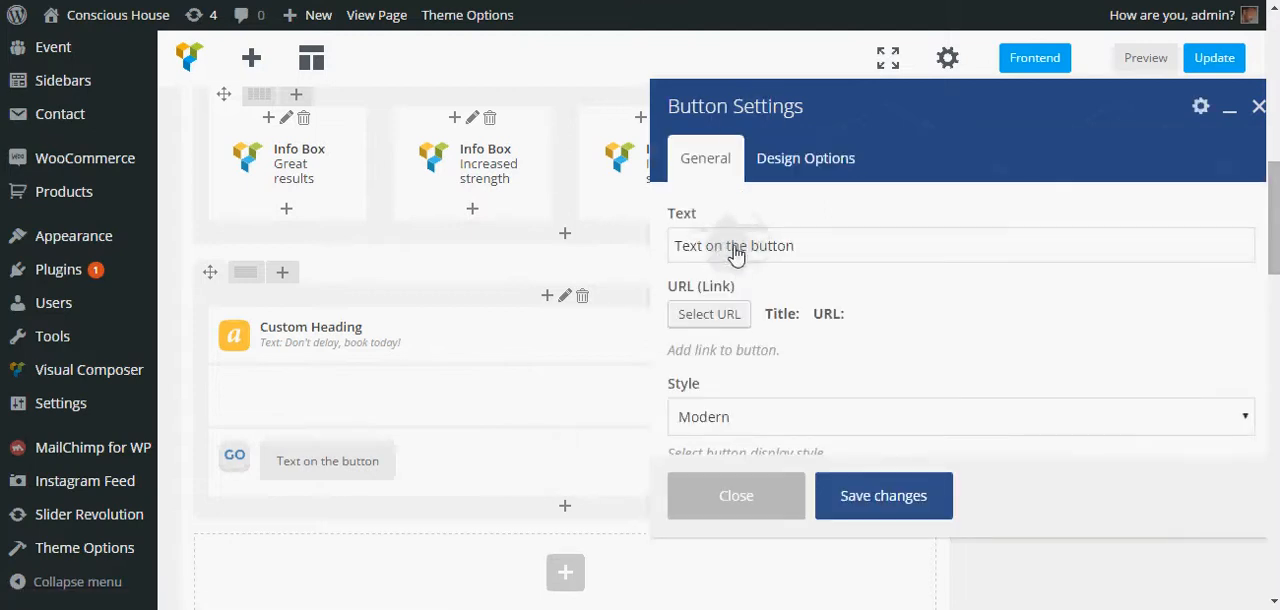
- Set the button text to "Book Now" and open then dismiss the link dialog without a URL
triple_click(735, 250)
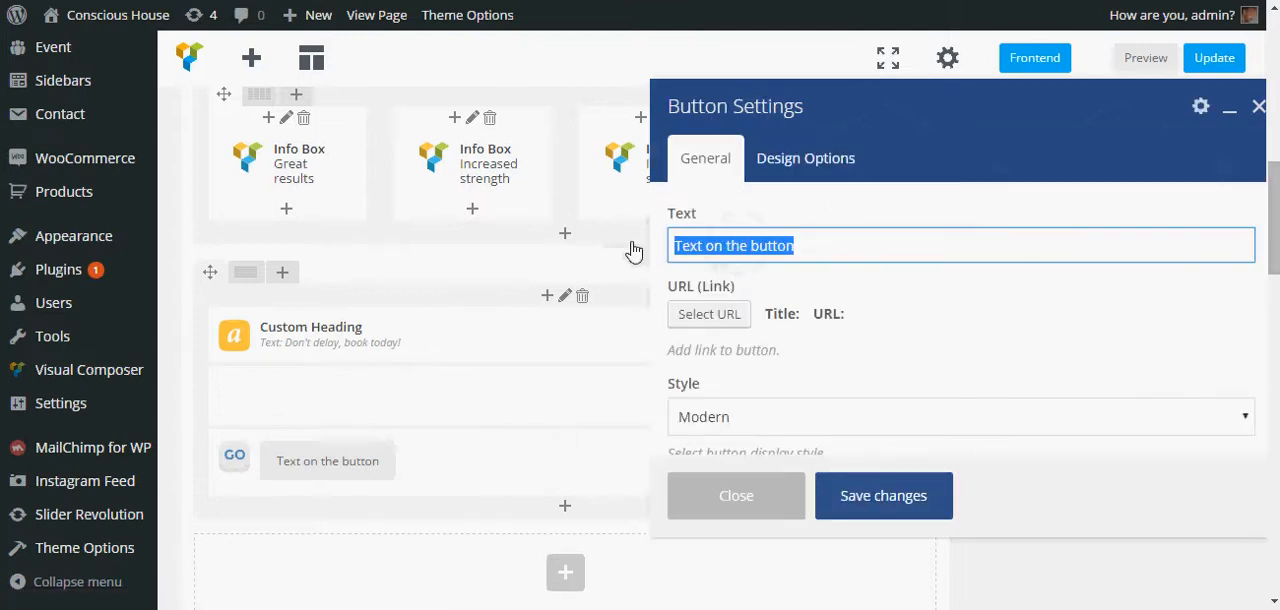
text(Book Now)
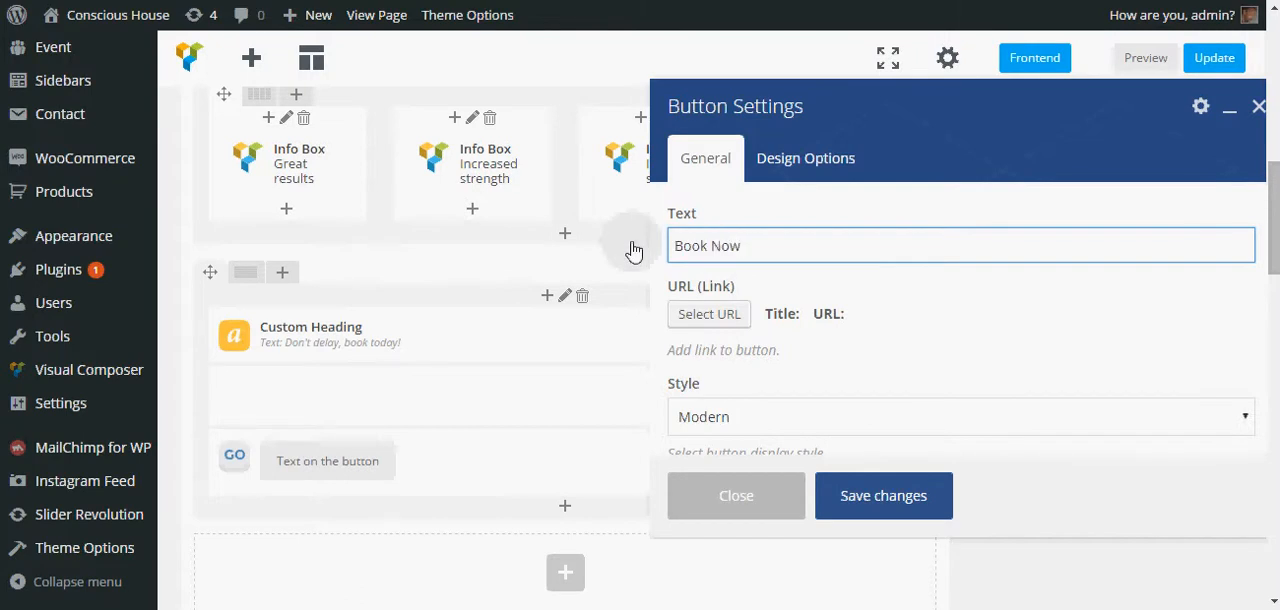
click(718, 323)
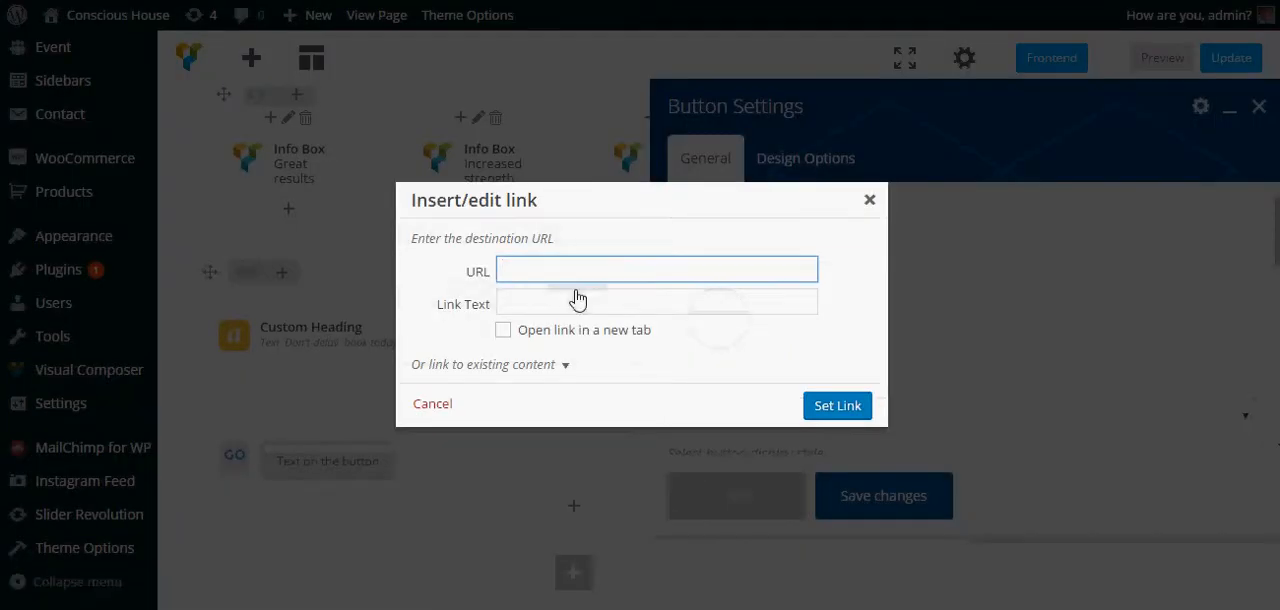
click(869, 200)
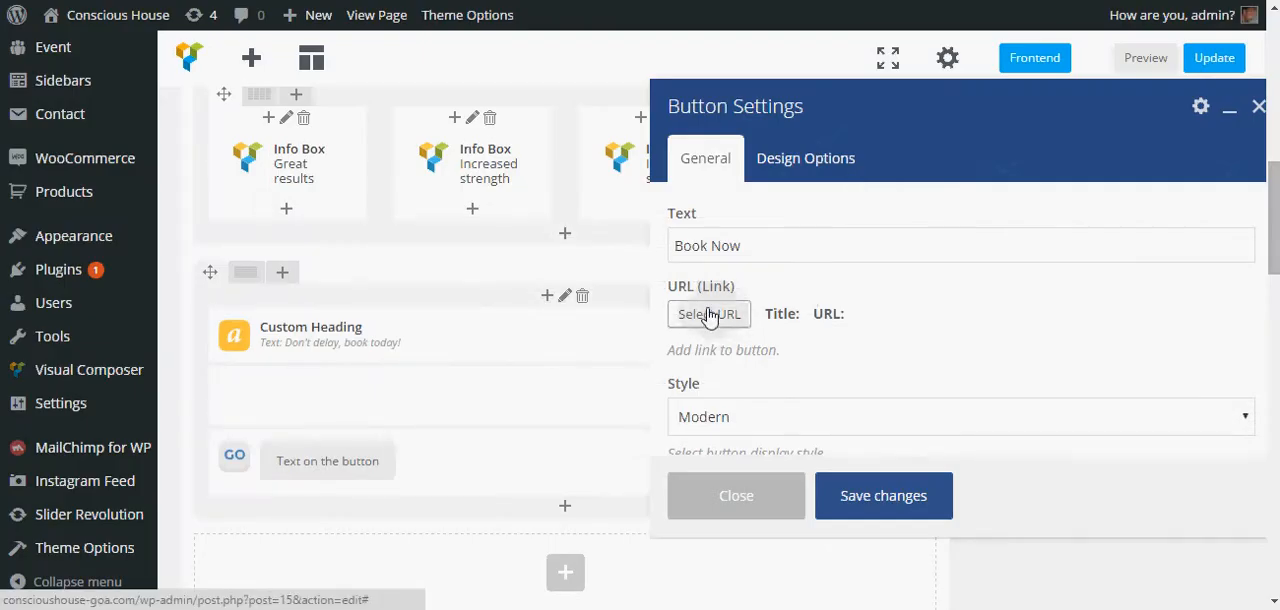
- Set the Book Now button's style to Outline and its size to Large, then save the button settings
scroll(760, 300, down, 1)
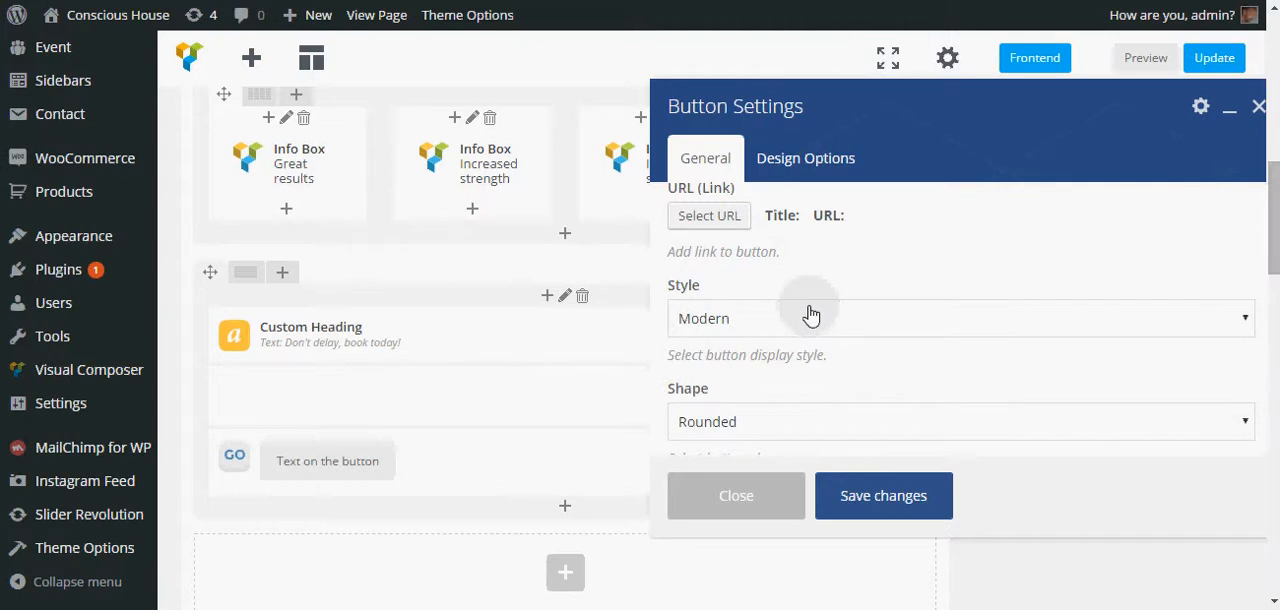
click(805, 320)
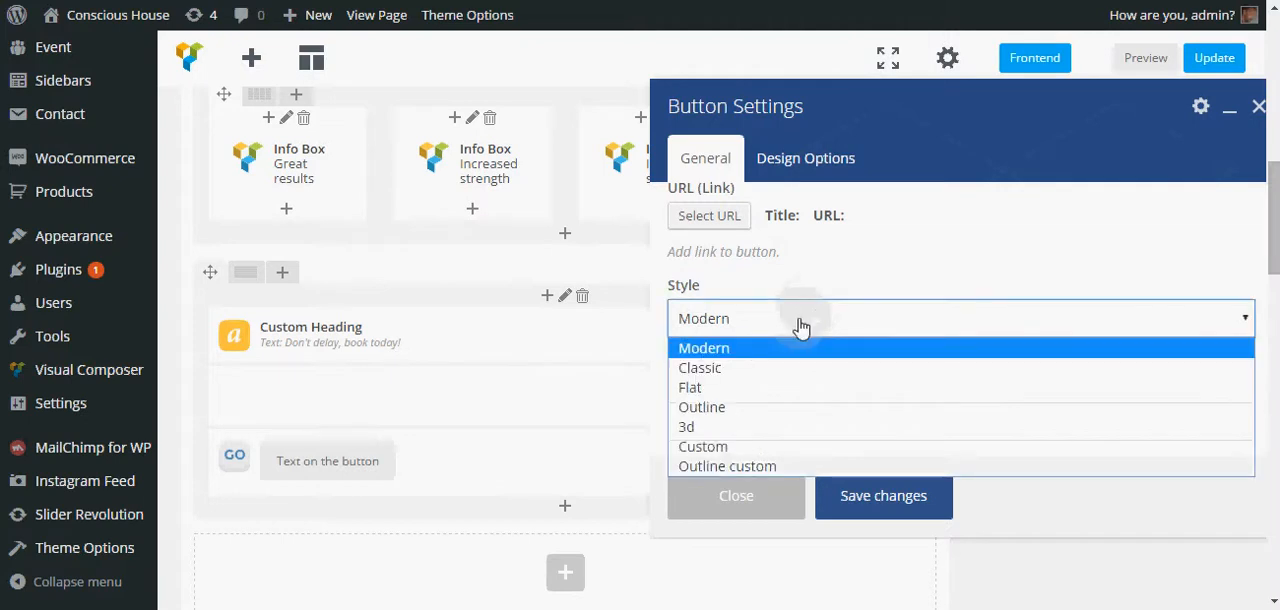
click(801, 325)
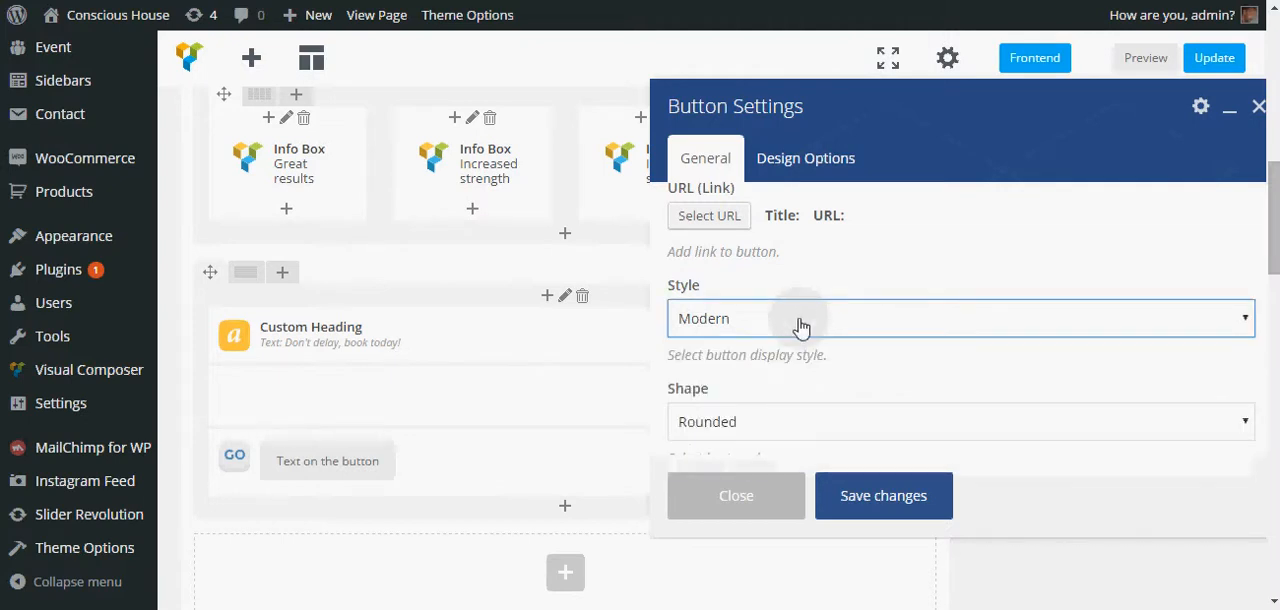
click(801, 325)
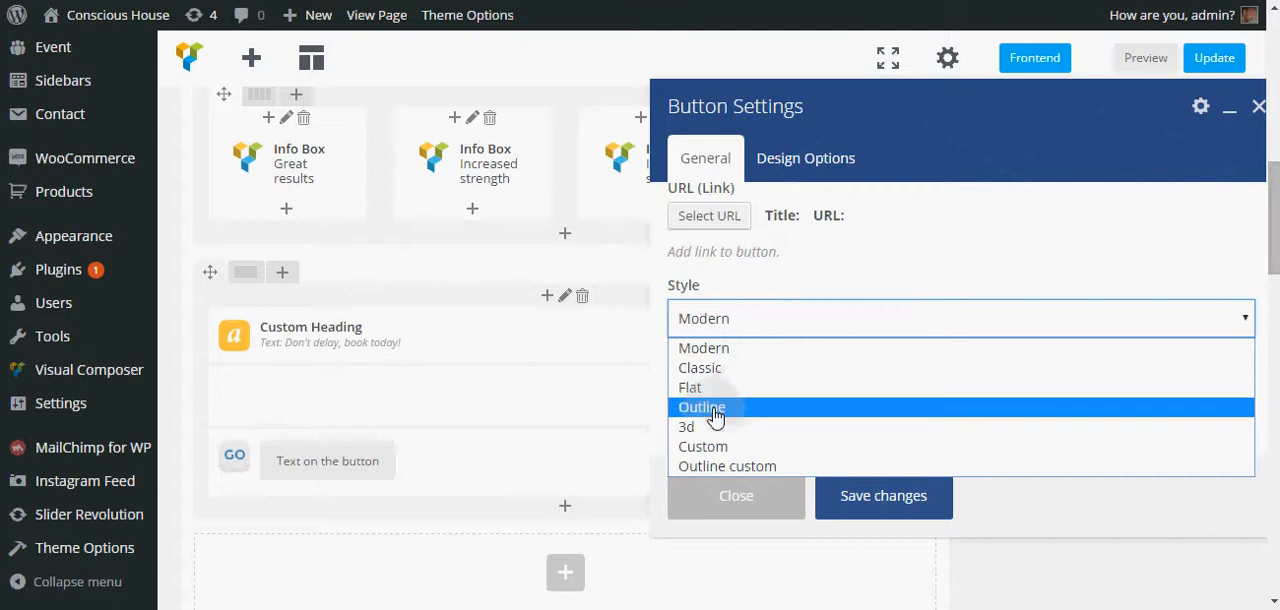
click(733, 407)
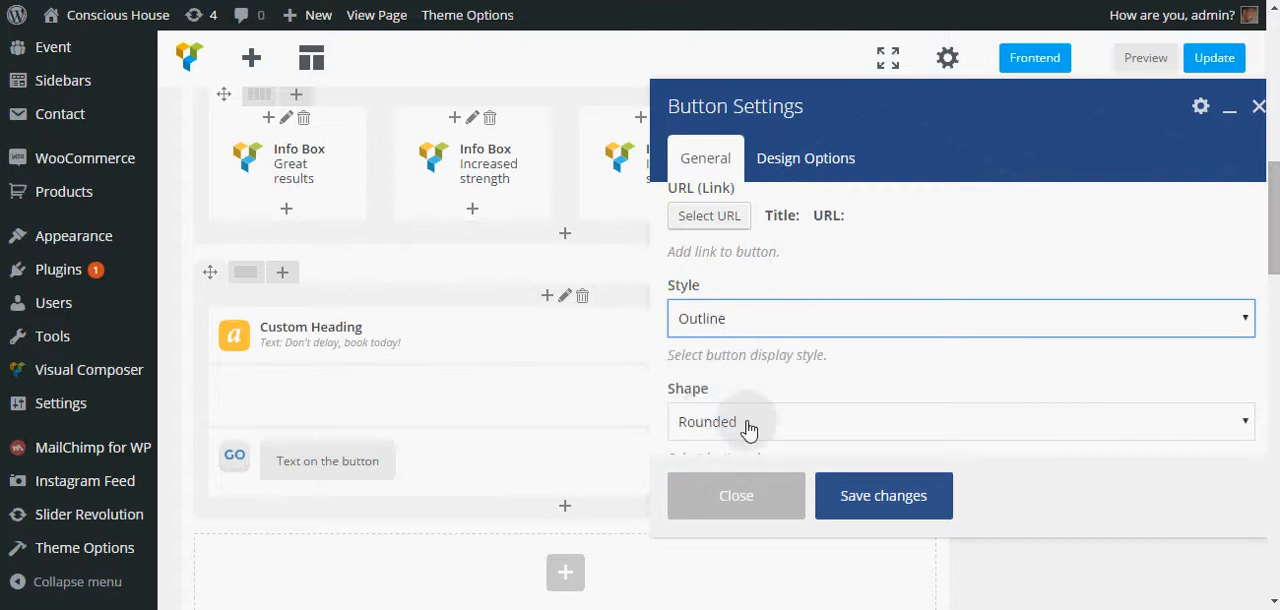
scroll(743, 425, down, 2)
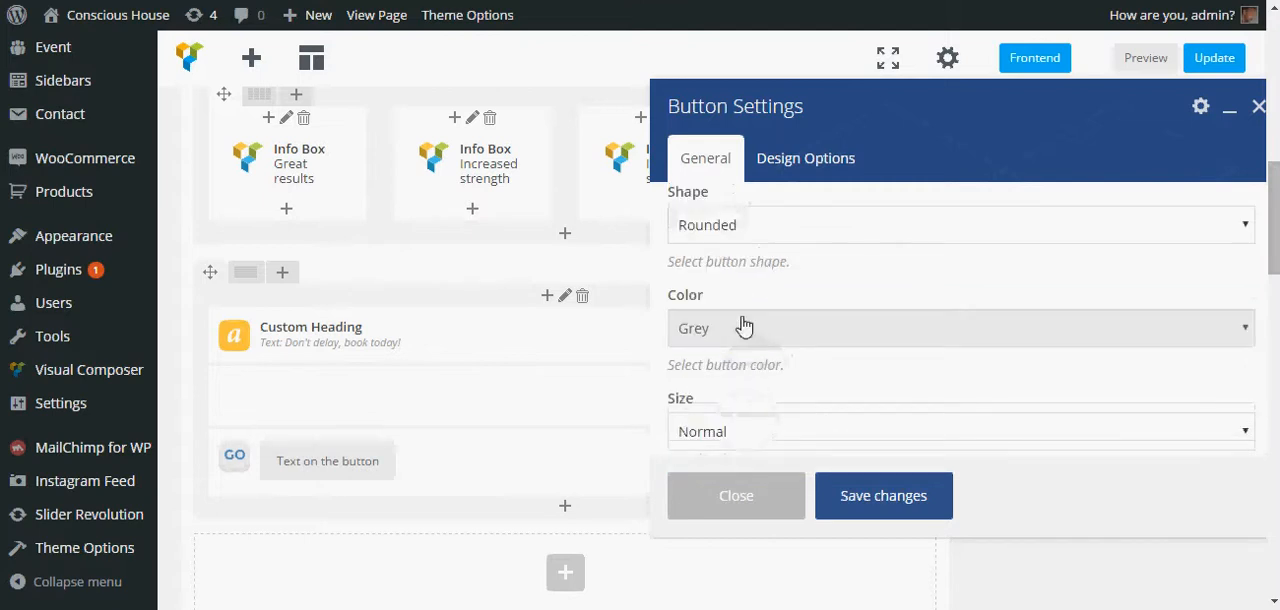
scroll(744, 326, down, 1)
click(766, 335)
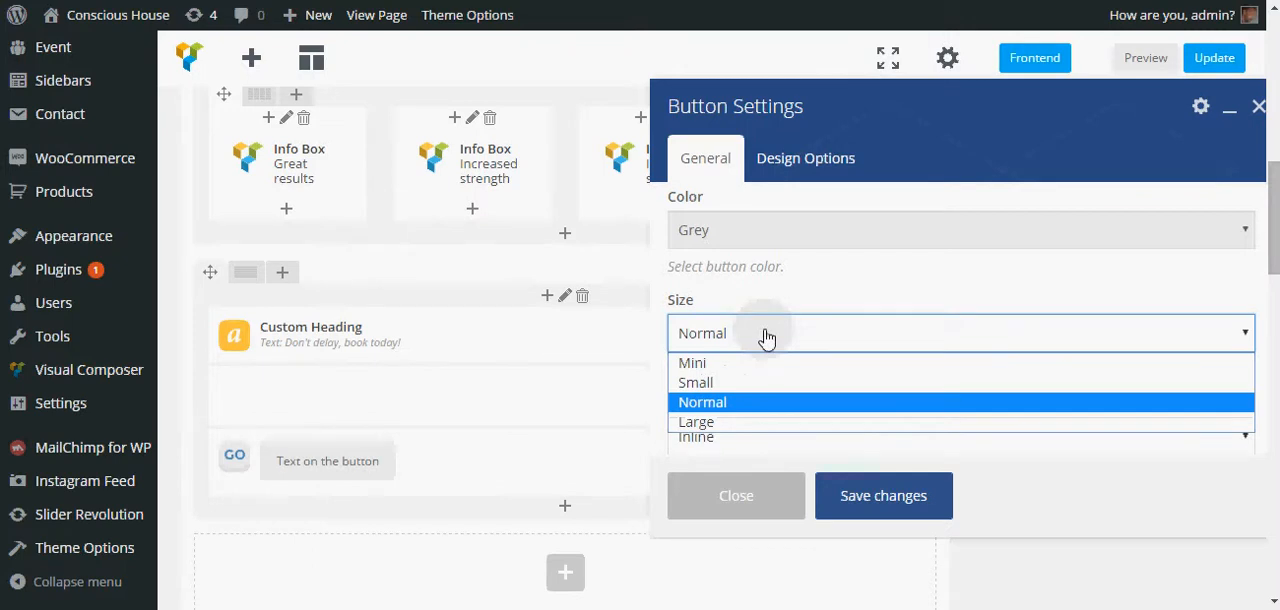
click(732, 421)
scroll(803, 334, down, 2)
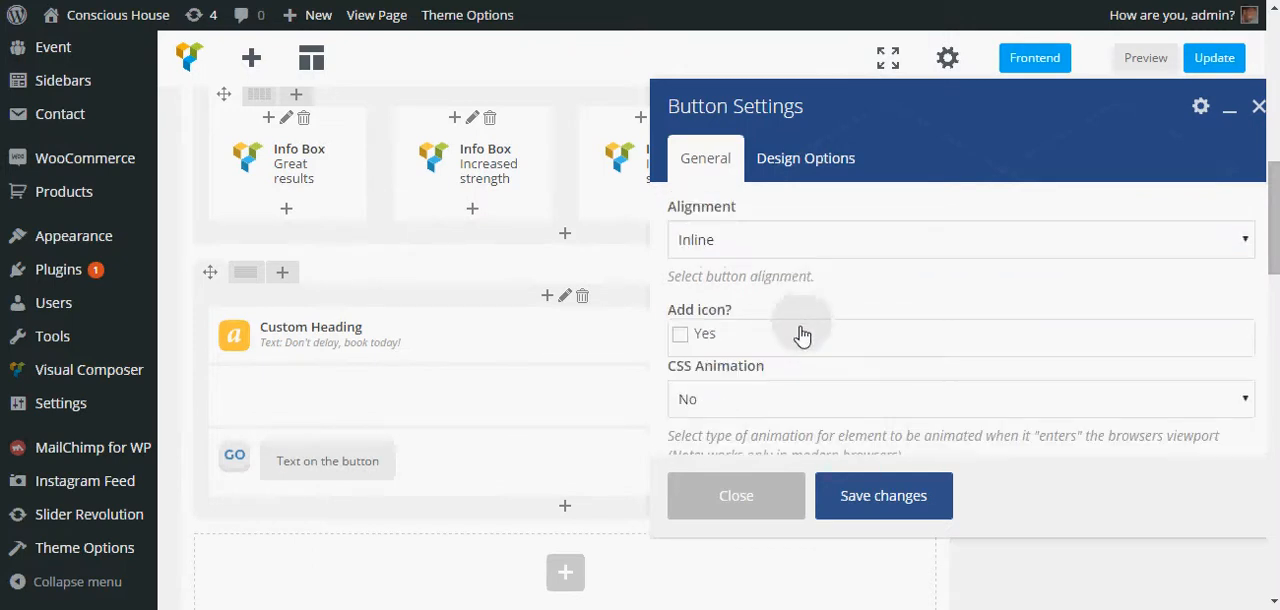
scroll(803, 334, down, 1)
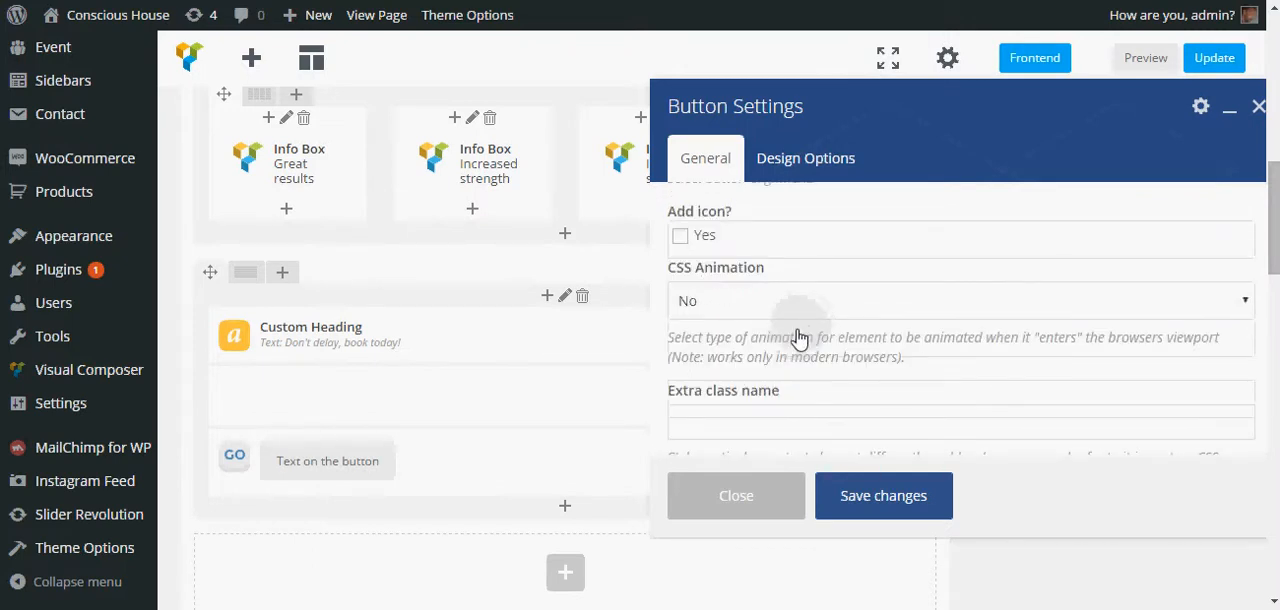
scroll(729, 334, up, 1)
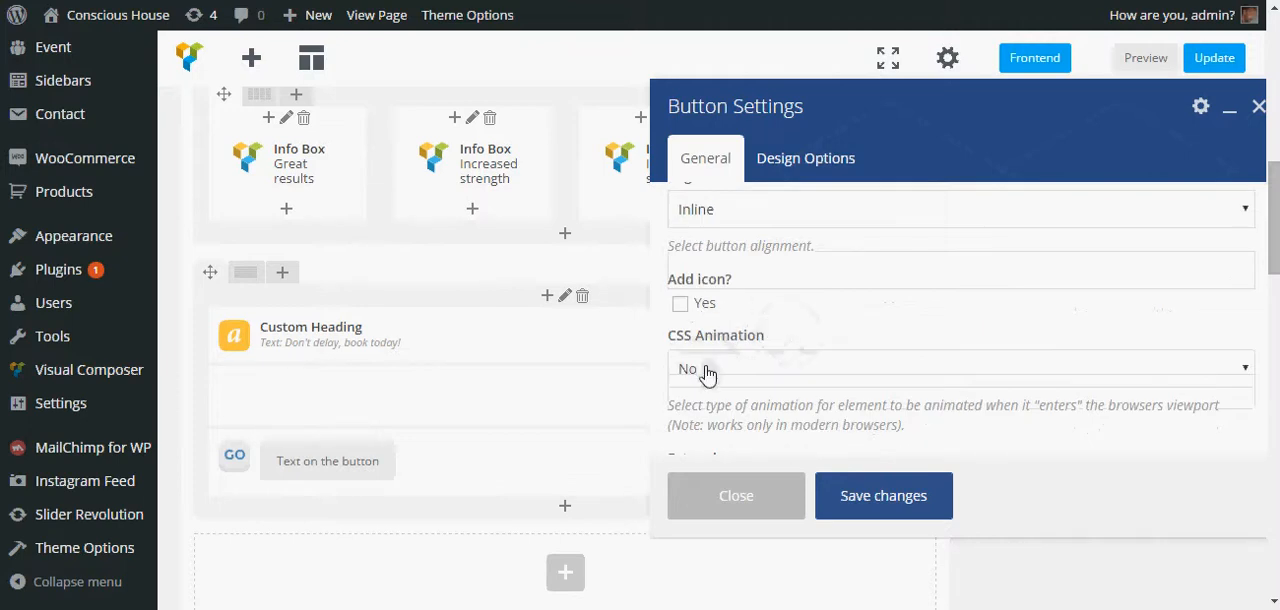
scroll(706, 373, up, 4)
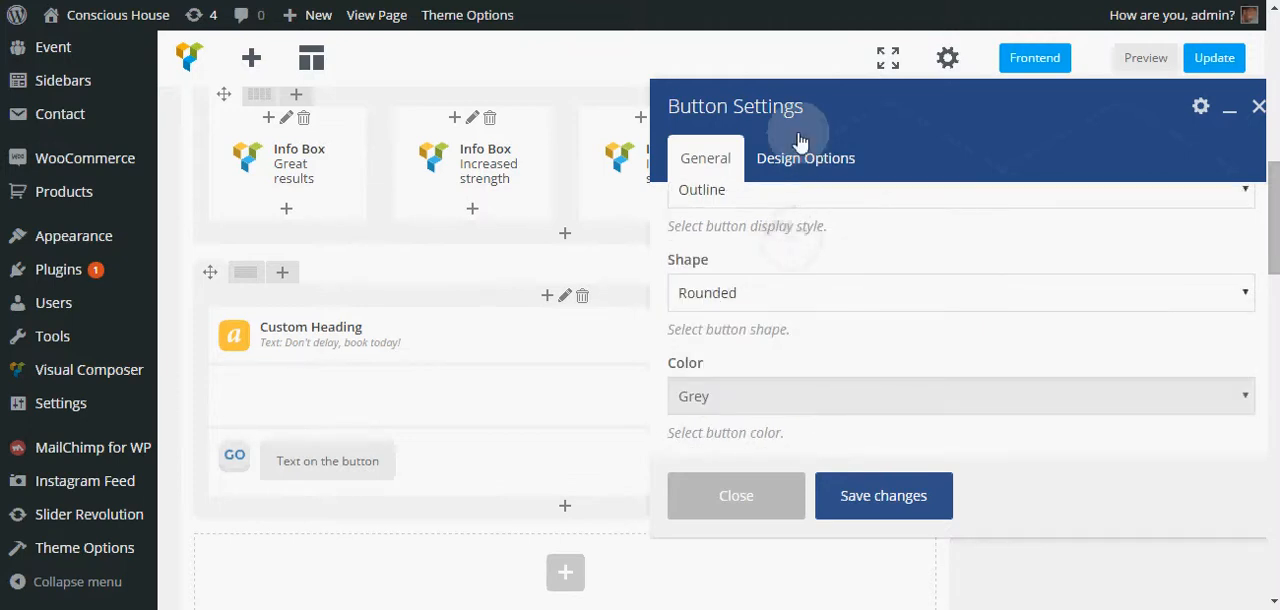
click(889, 508)
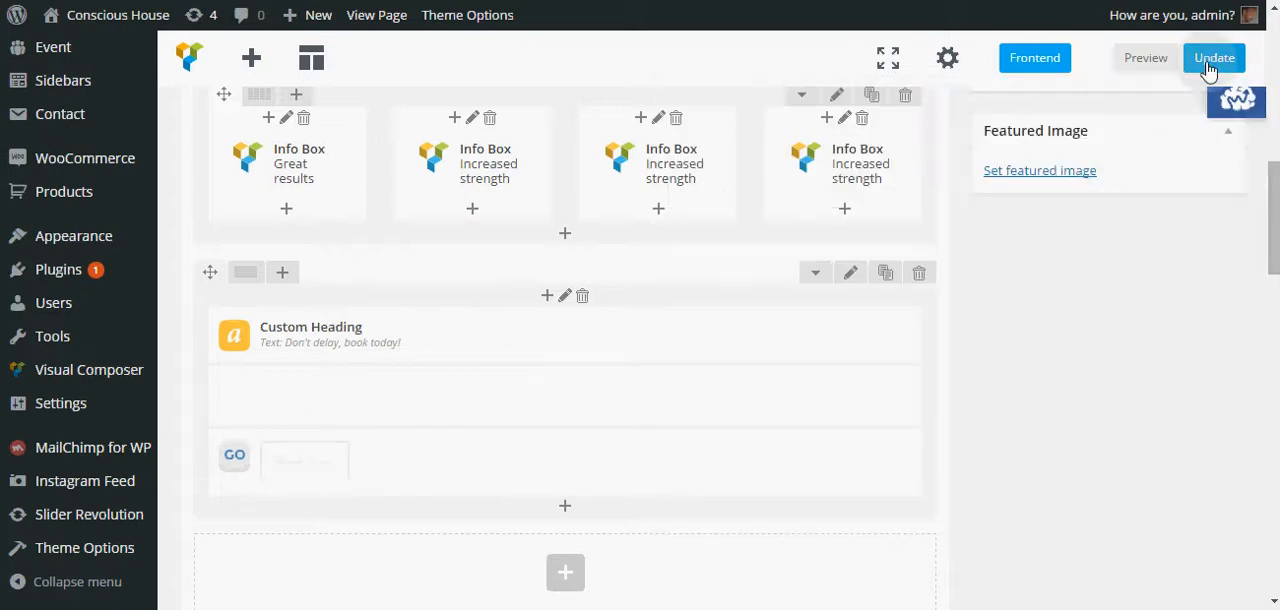
- Update the page and scroll the live page to inspect the parallax call-to-action row
click(1212, 59)
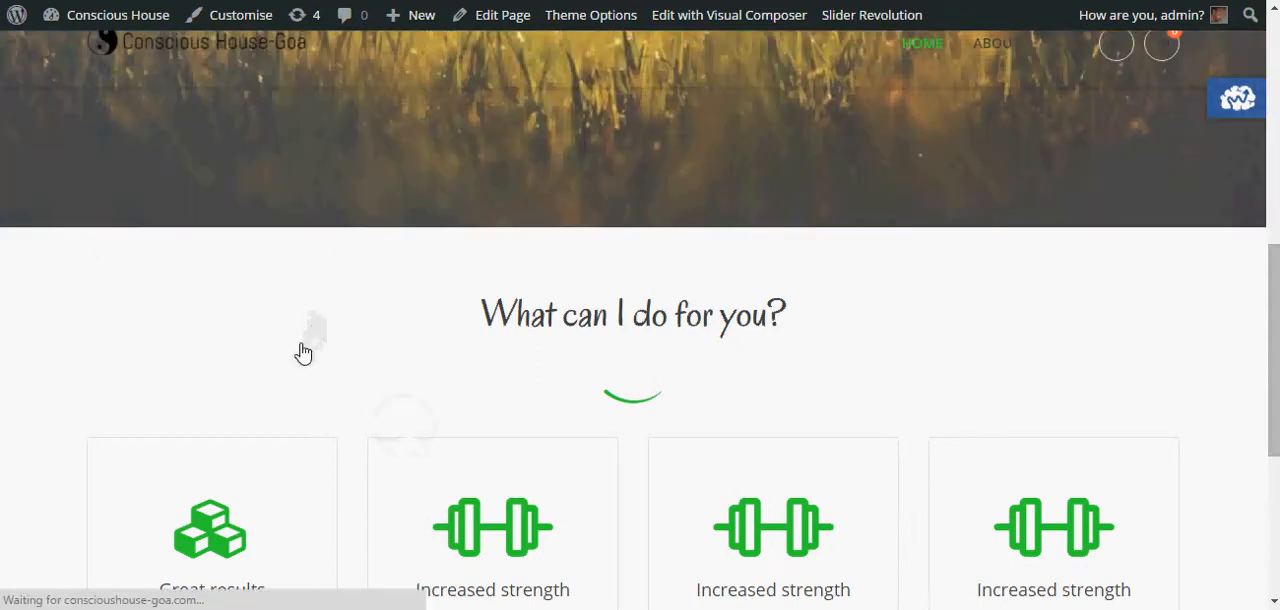
click(302, 348)
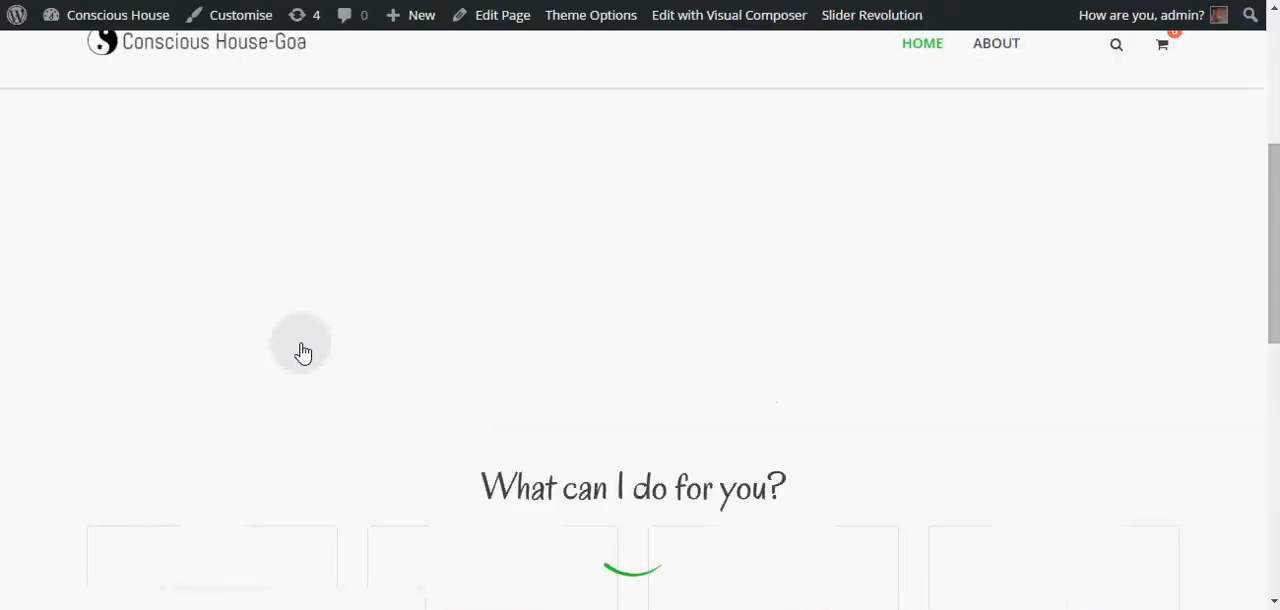
scroll(320, 320, down, 2)
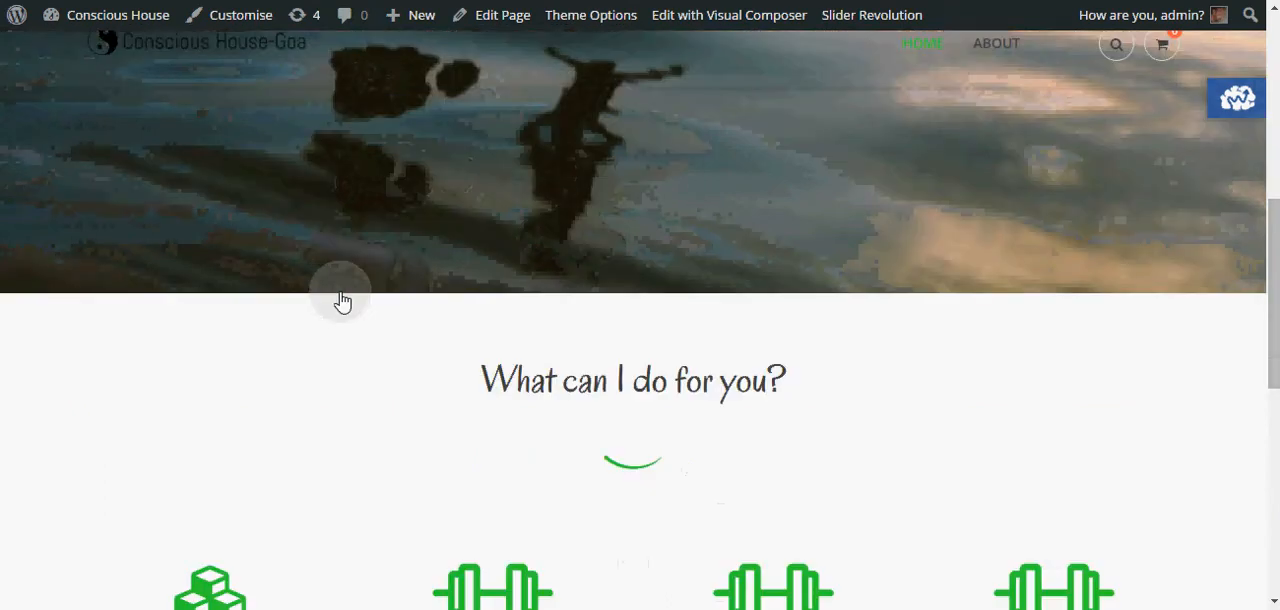
scroll(342, 300, down, 6)
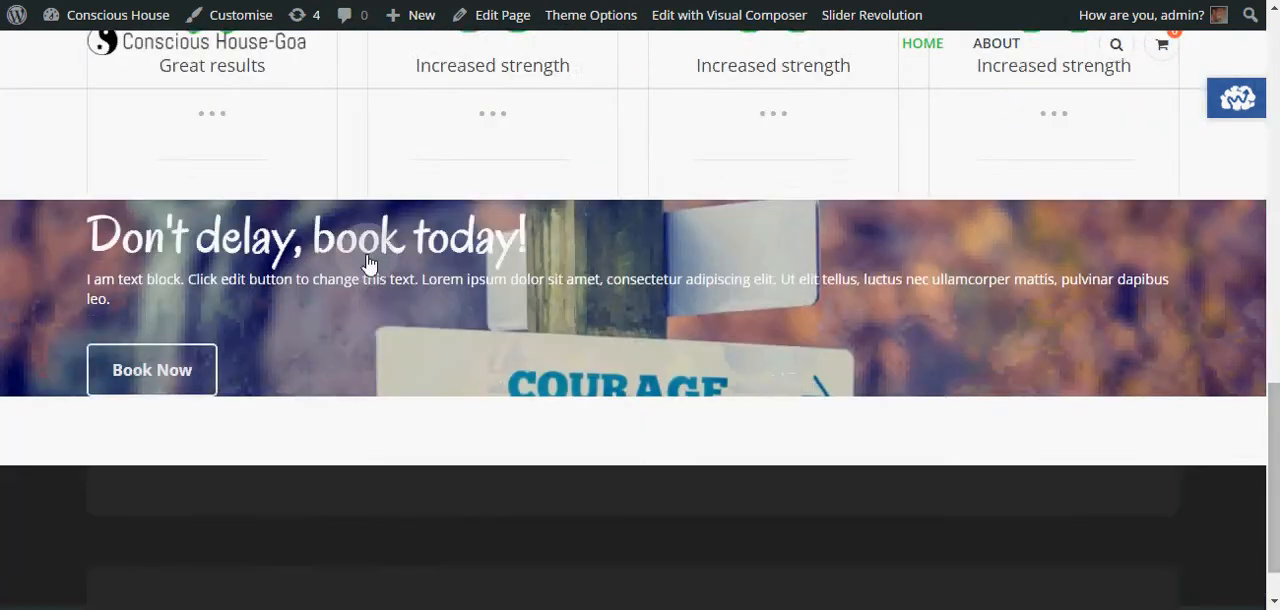
scroll(424, 289, up, 1)
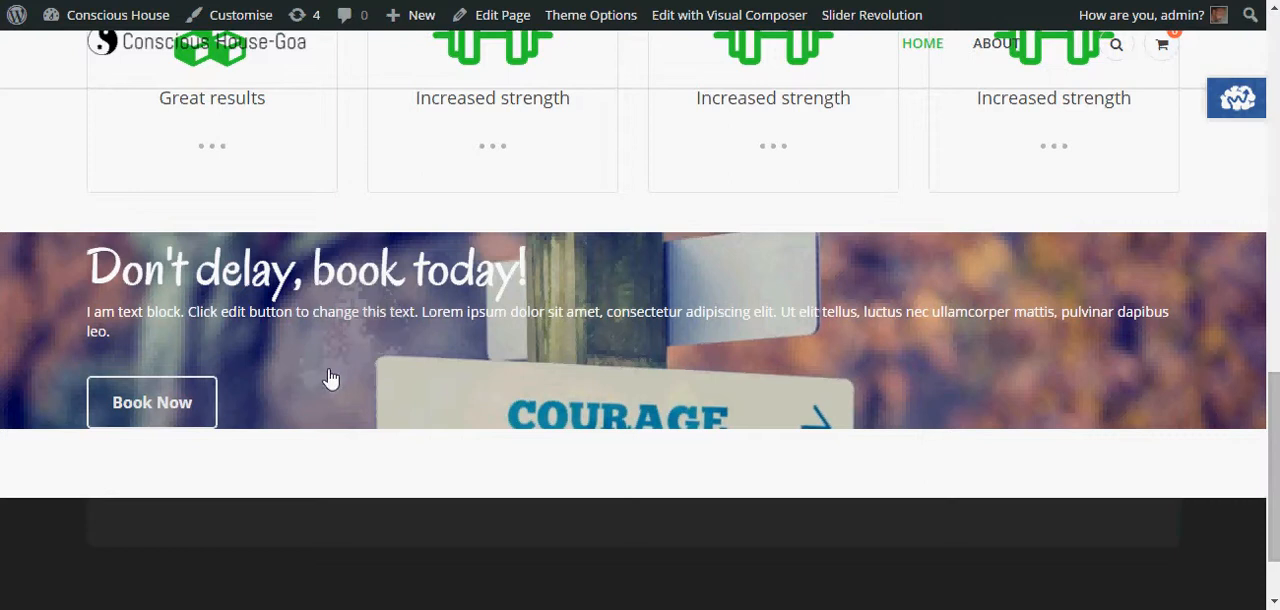
scroll(331, 382, down, 1)
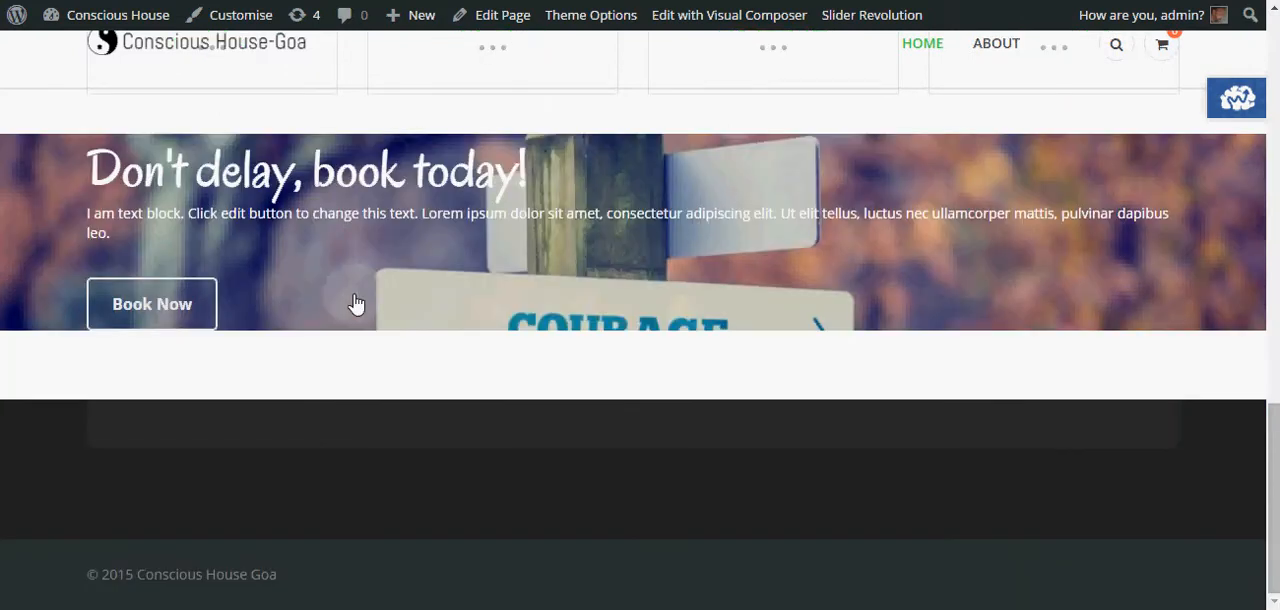
scroll(356, 304, up, 1)
scroll(356, 304, down, 1)
scroll(356, 304, up, 1)
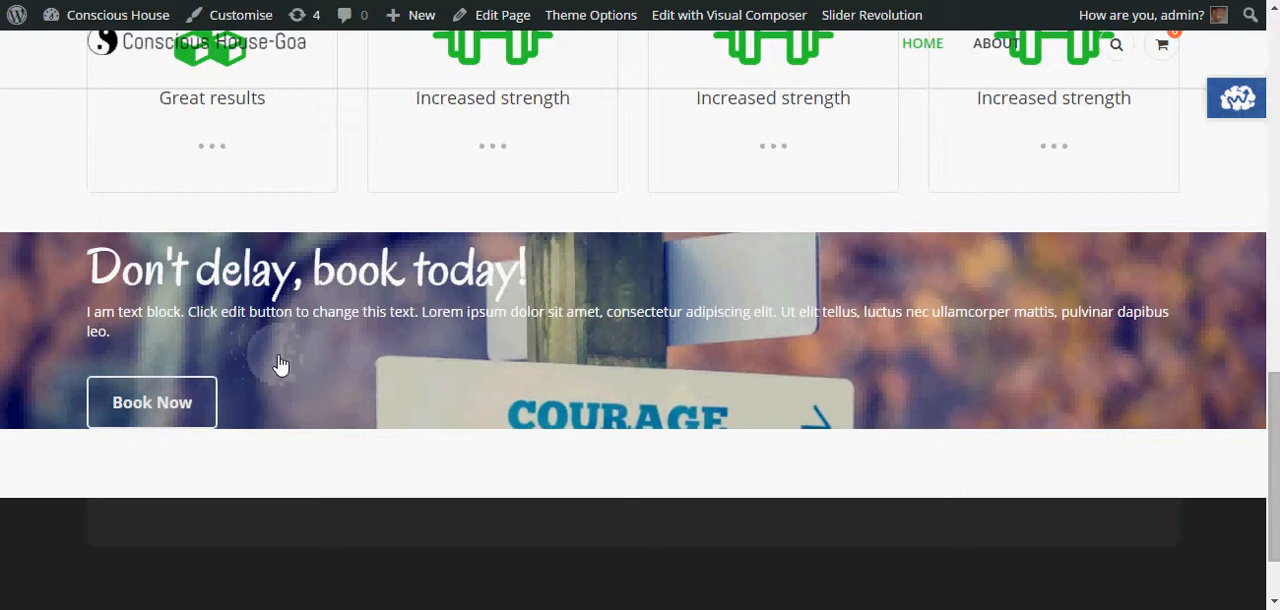
scroll(290, 371, up, 1)
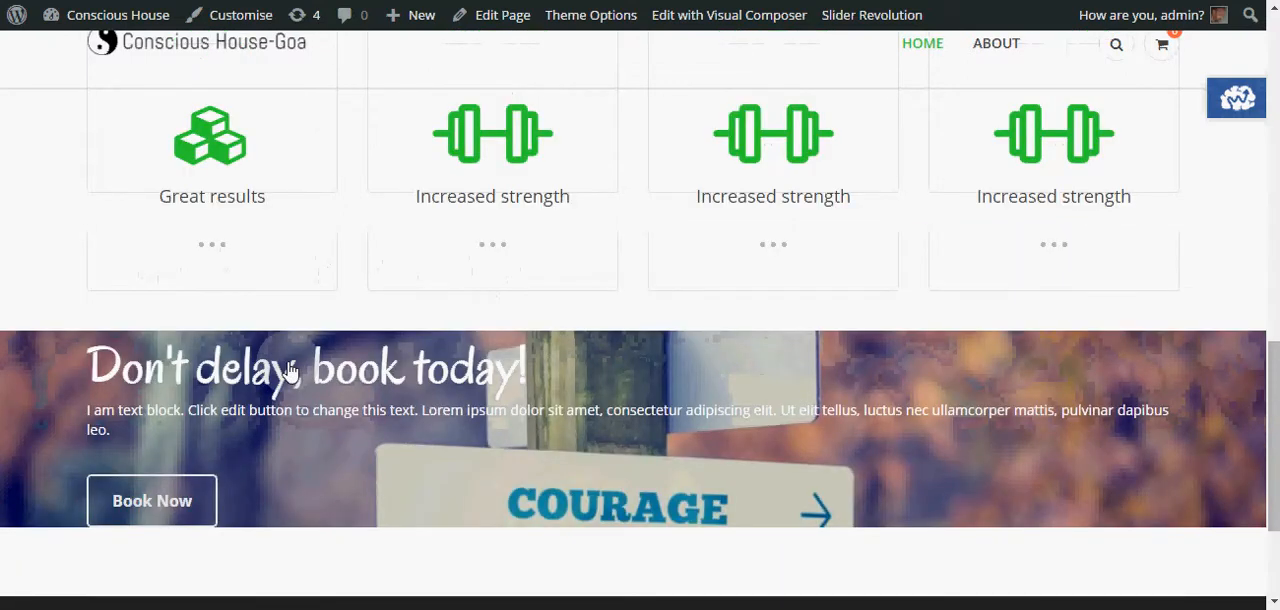
scroll(290, 371, down, 1)
scroll(289, 366, up, 1)
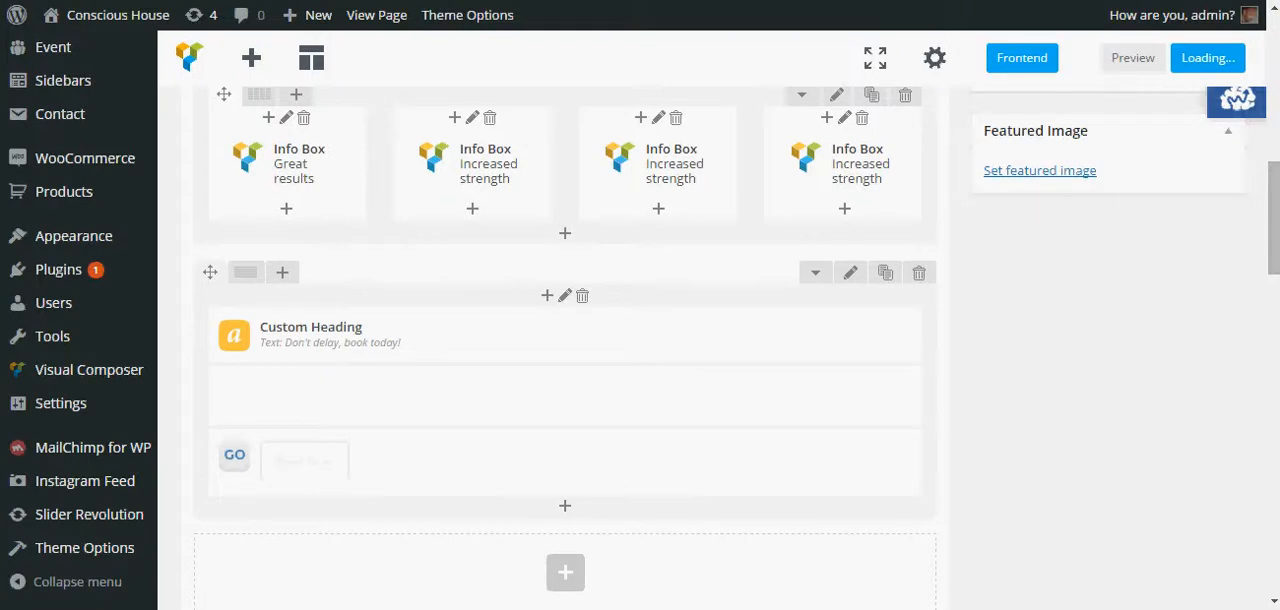
- Reopen the Text Block and try to delete the blank line between its two paragraphs, checking its code in text mode
scroll(546, 329, up, 4)
scroll(538, 326, down, 2)
scroll(536, 325, down, 1)
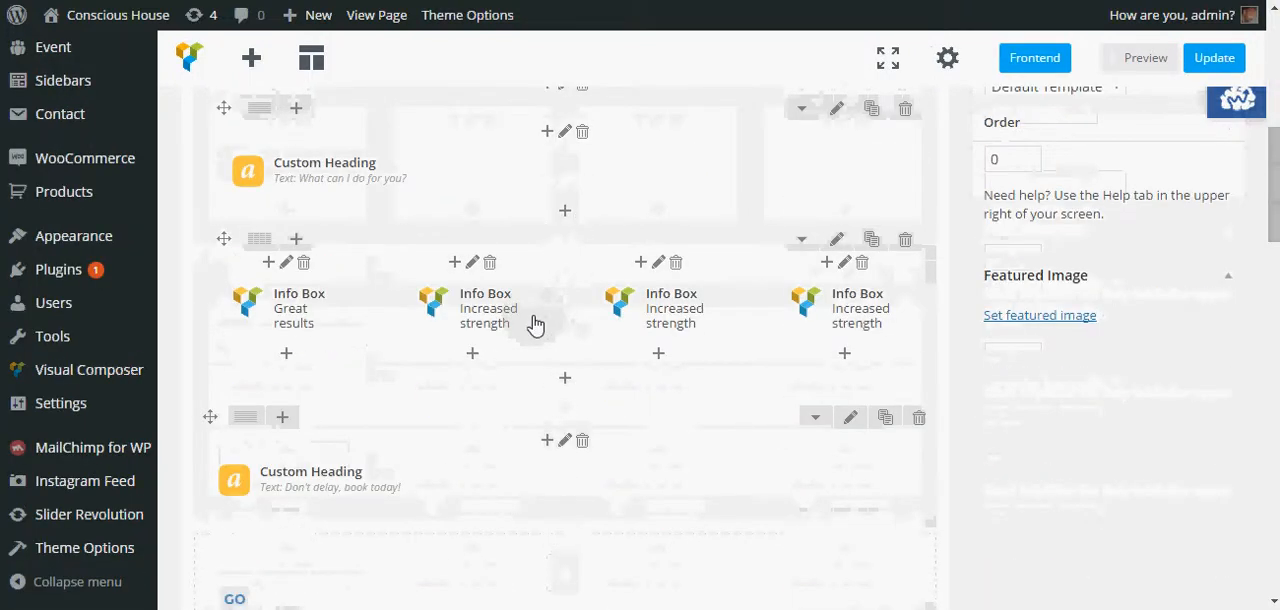
scroll(536, 323, down, 2)
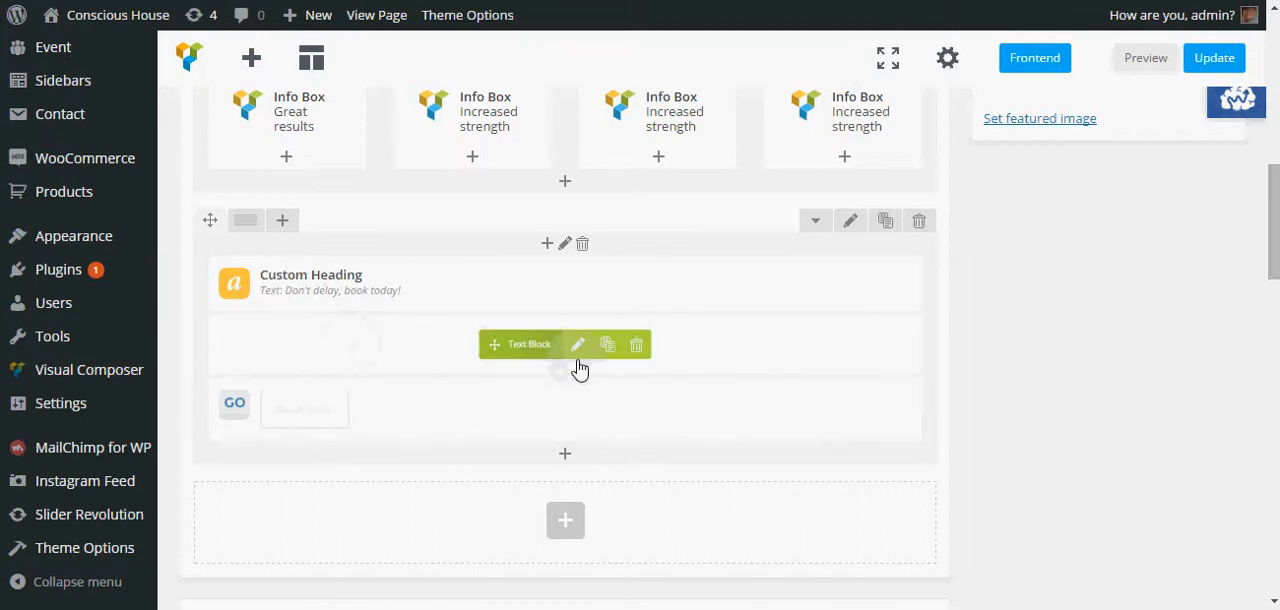
click(578, 346)
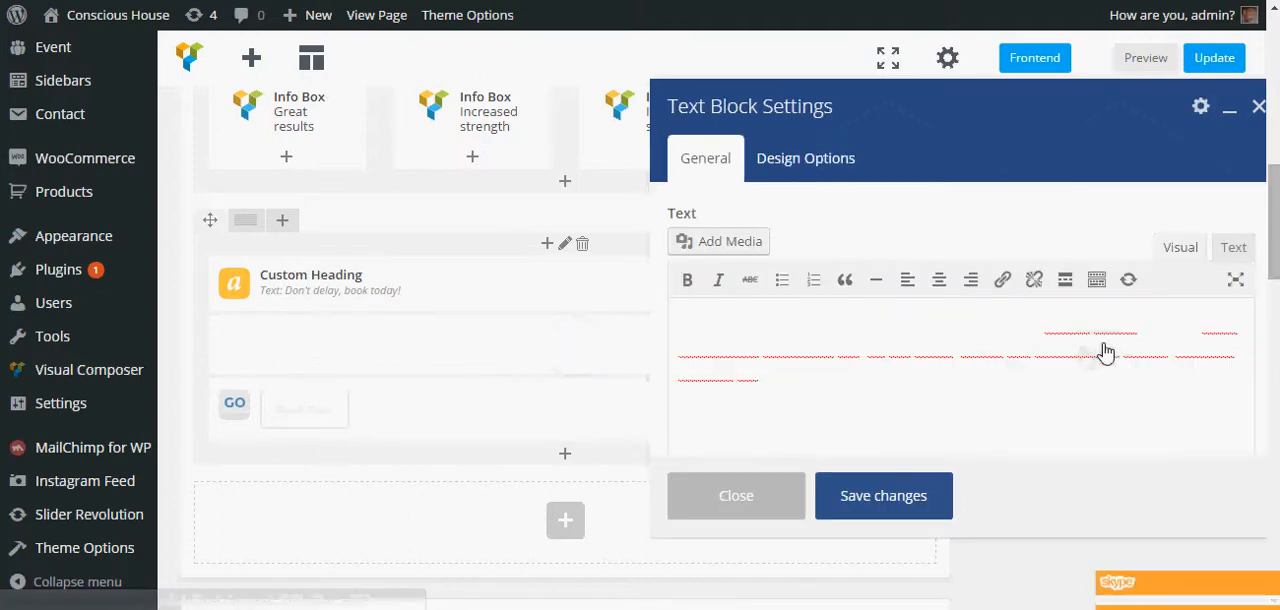
click(786, 172)
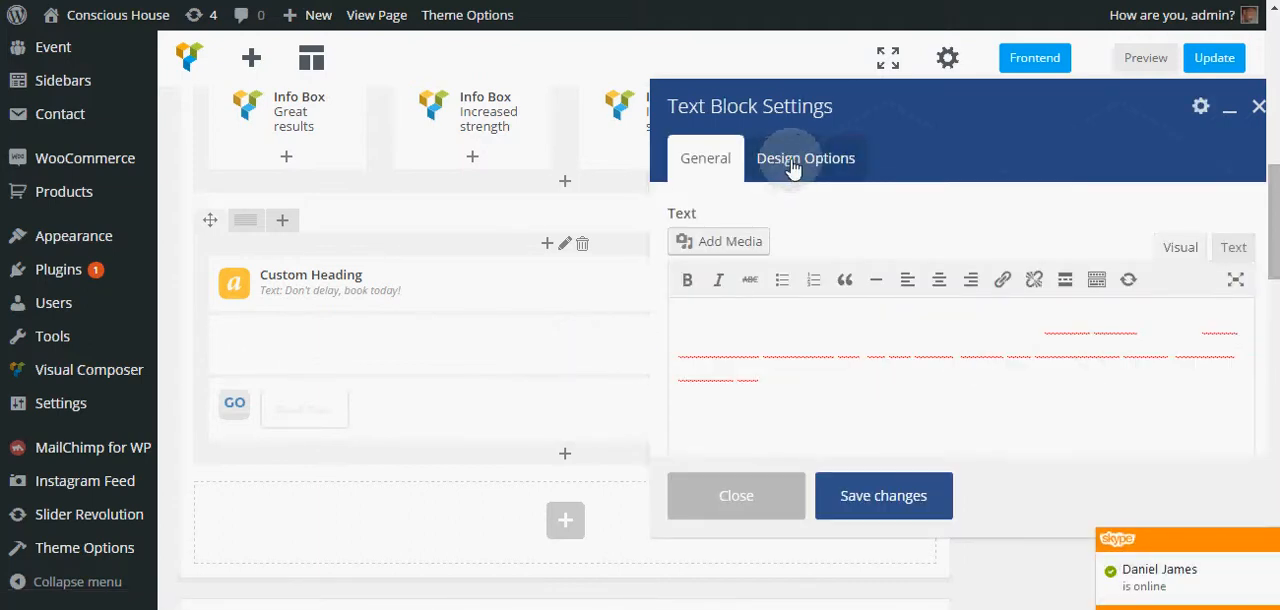
click(792, 166)
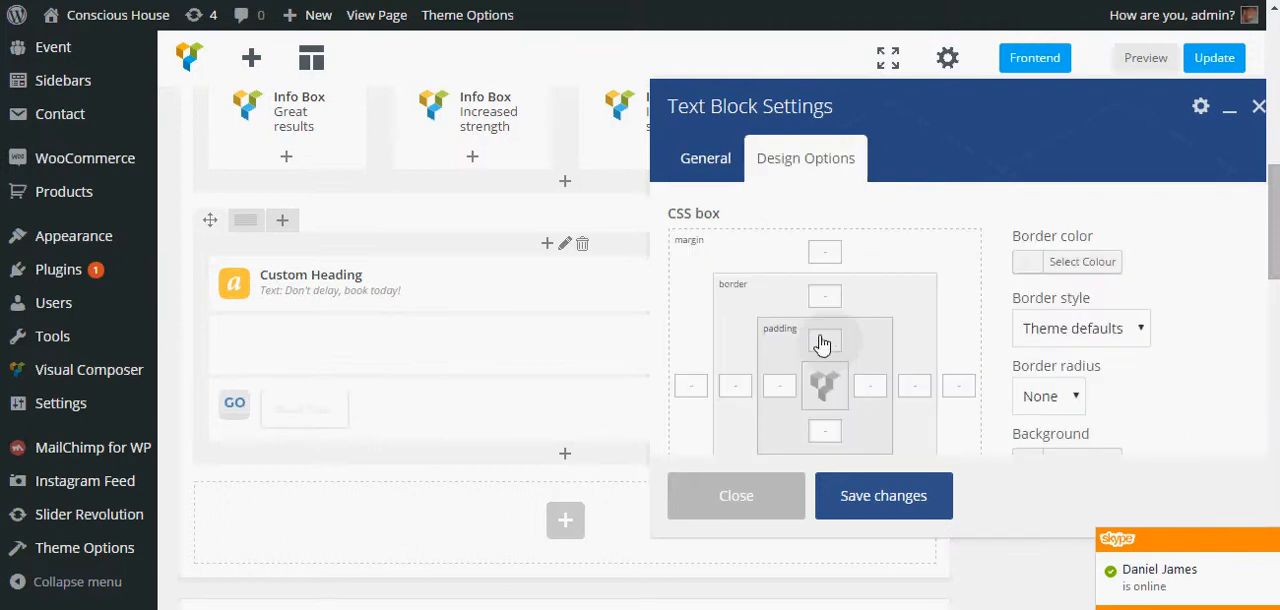
click(705, 162)
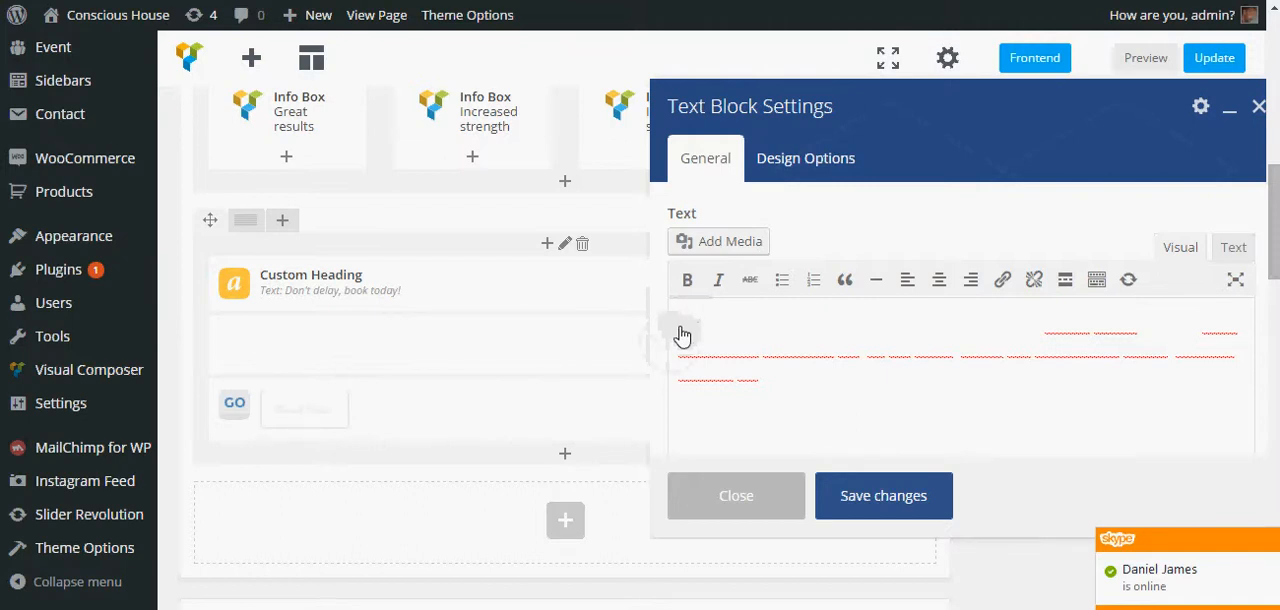
triple_click(1044, 333)
key(BackSpace)
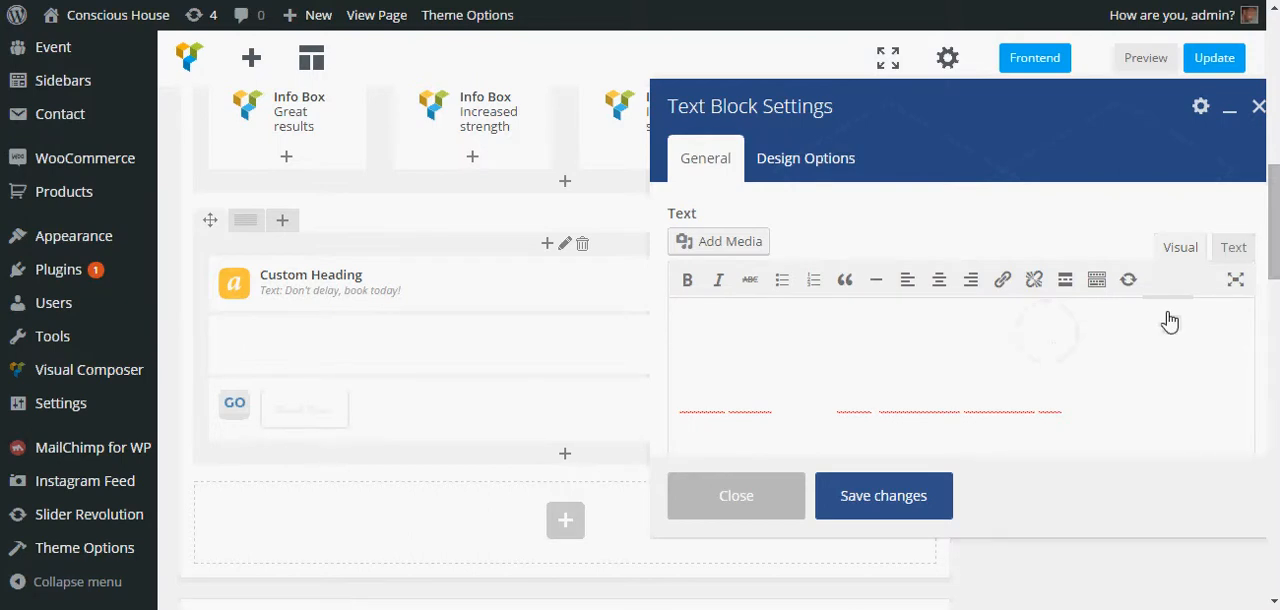
click(1228, 248)
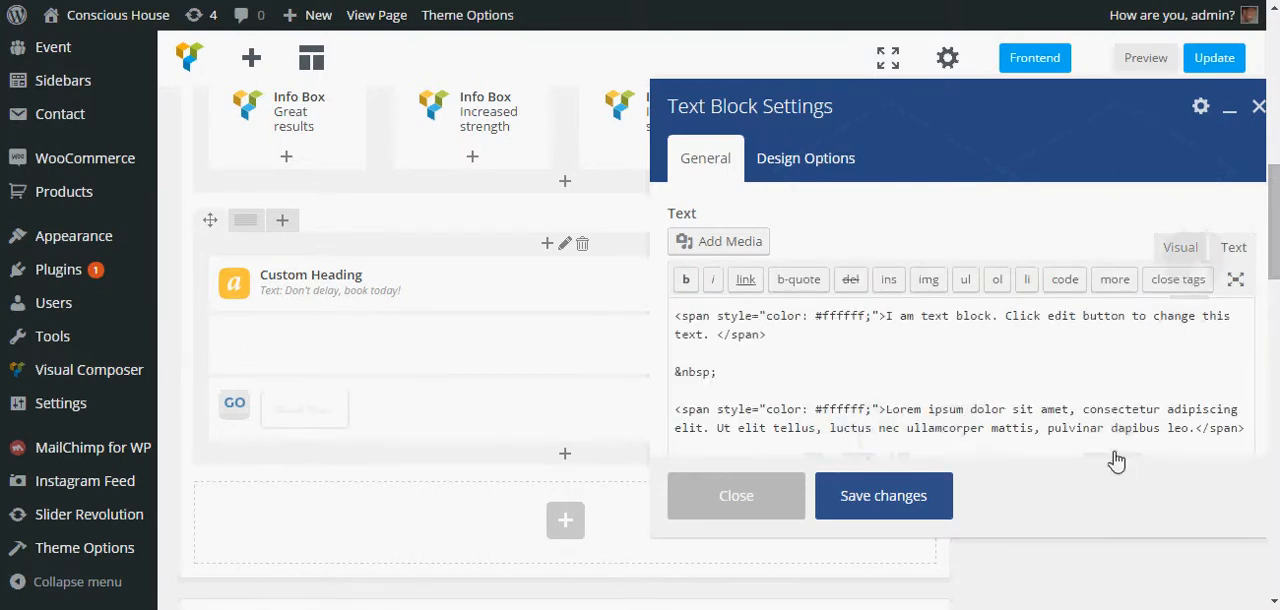
click(739, 361)
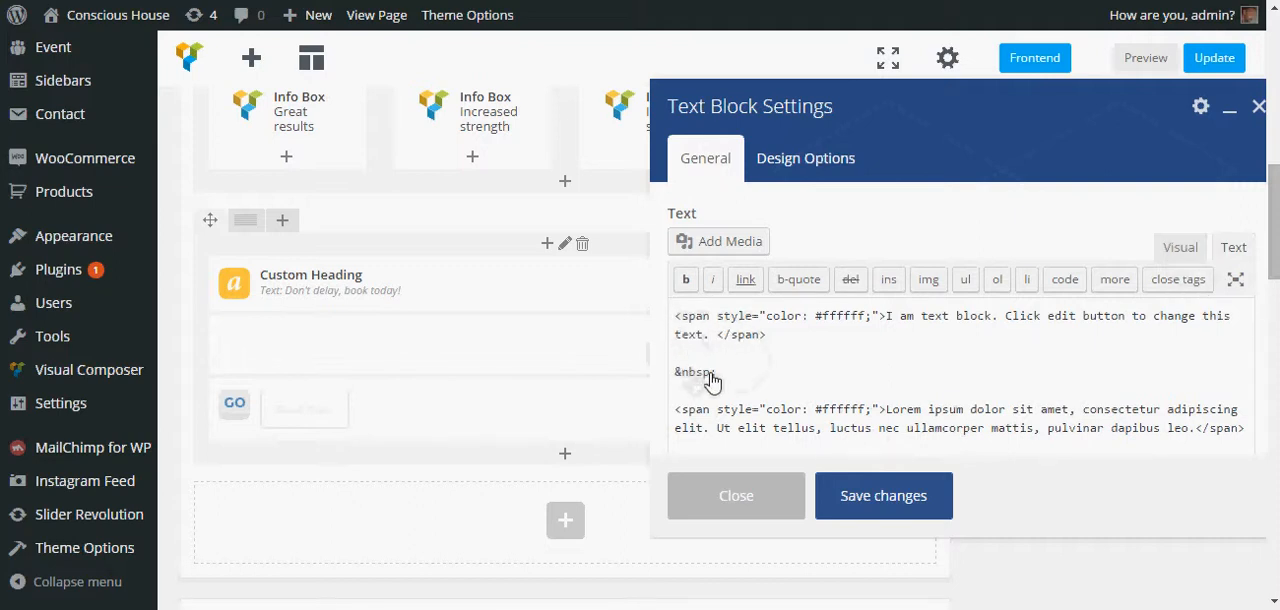
click(1180, 250)
- Set the Text Block's top and bottom padding to 20px in its design options and save it
click(804, 162)
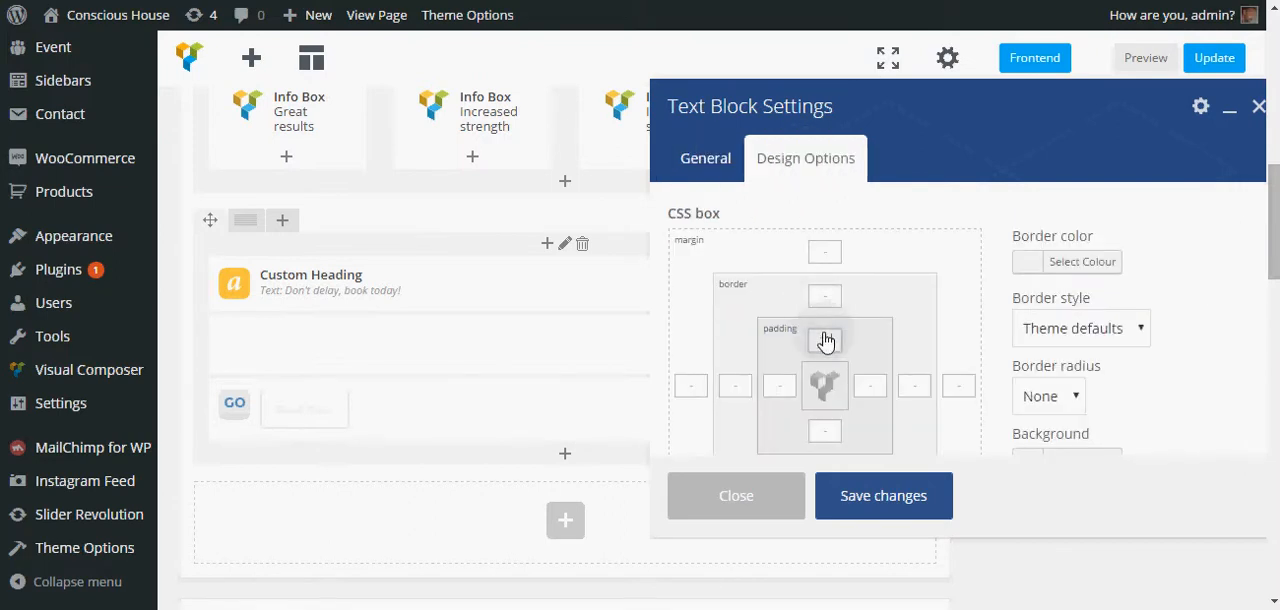
click(825, 341)
text(20px)
click(821, 436)
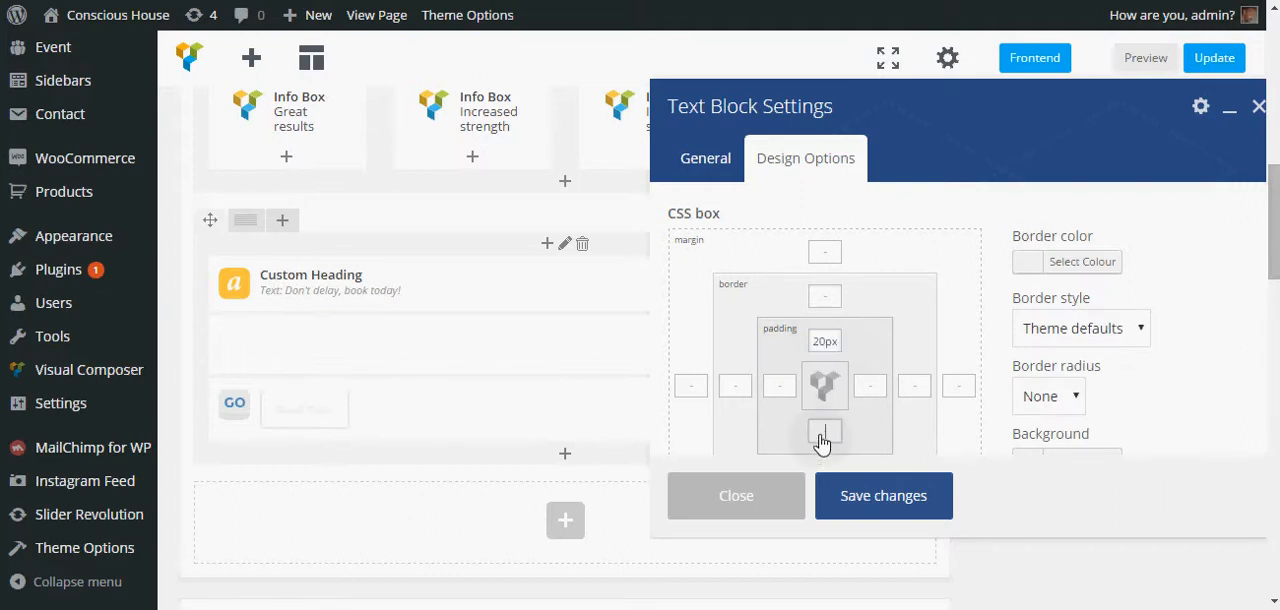
text(20px)
click(849, 500)
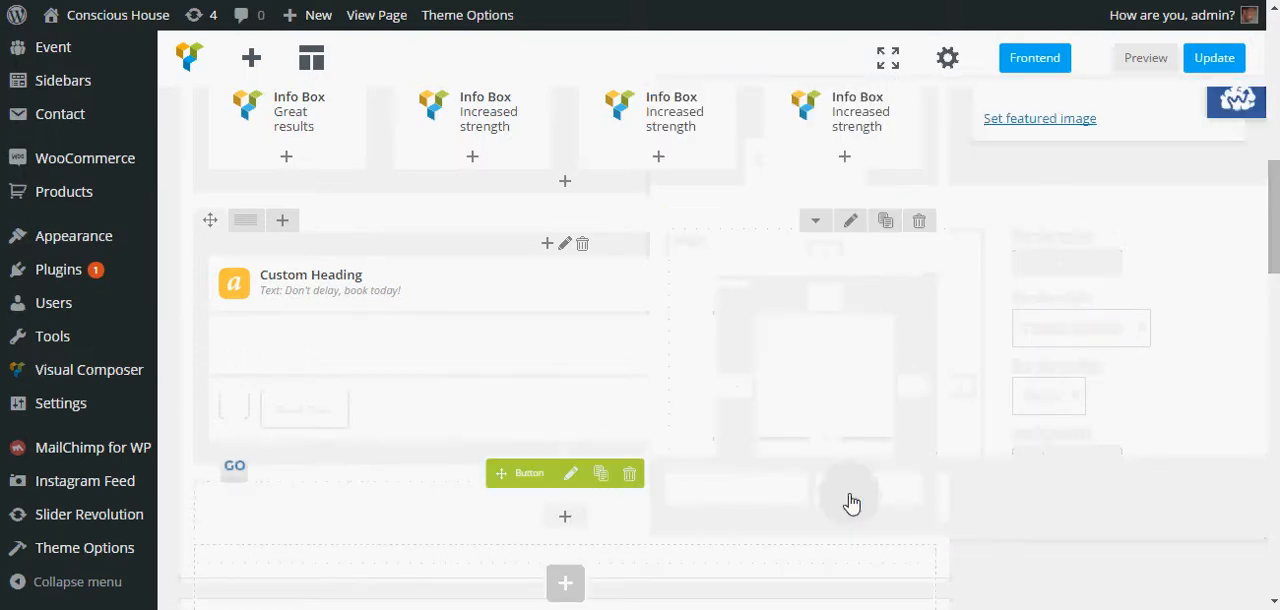
mouse_move(581, 386)
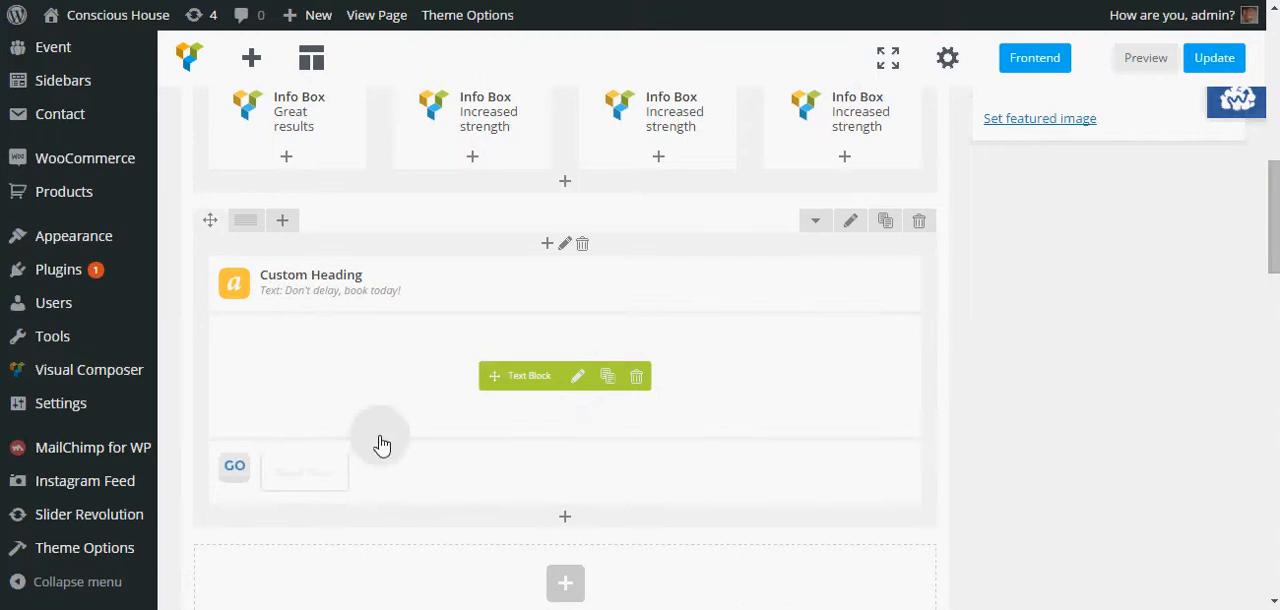
mouse_move(637, 478)
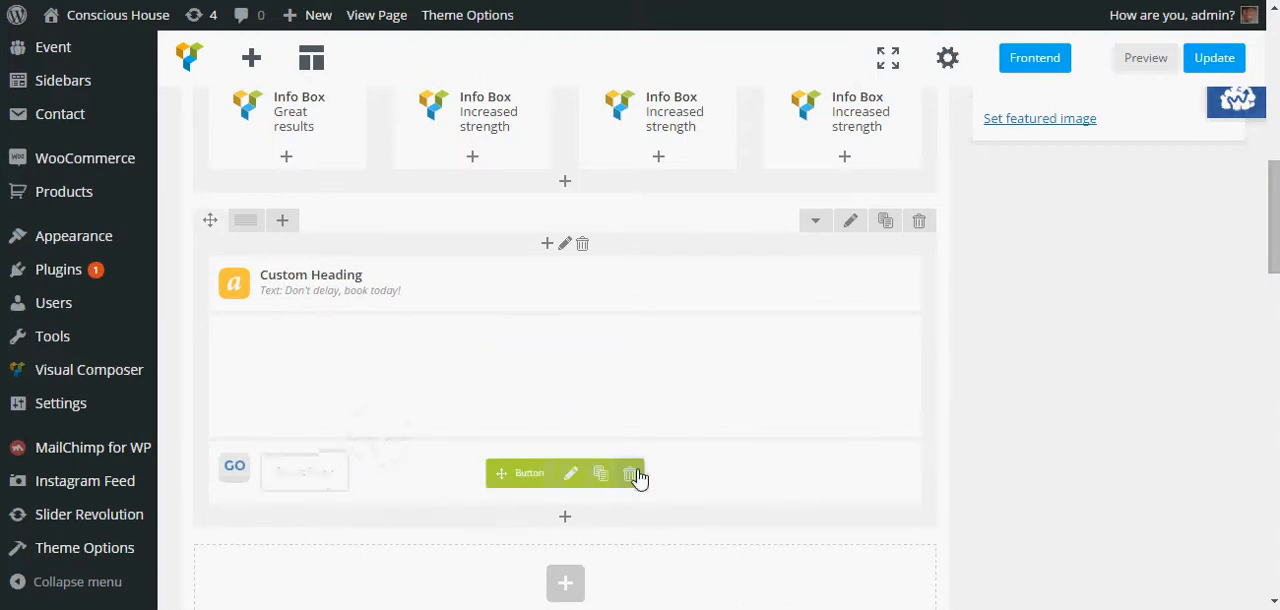
- Open the Book Now button's settings and set its bottom padding to 20px in design options, then save
click(572, 476)
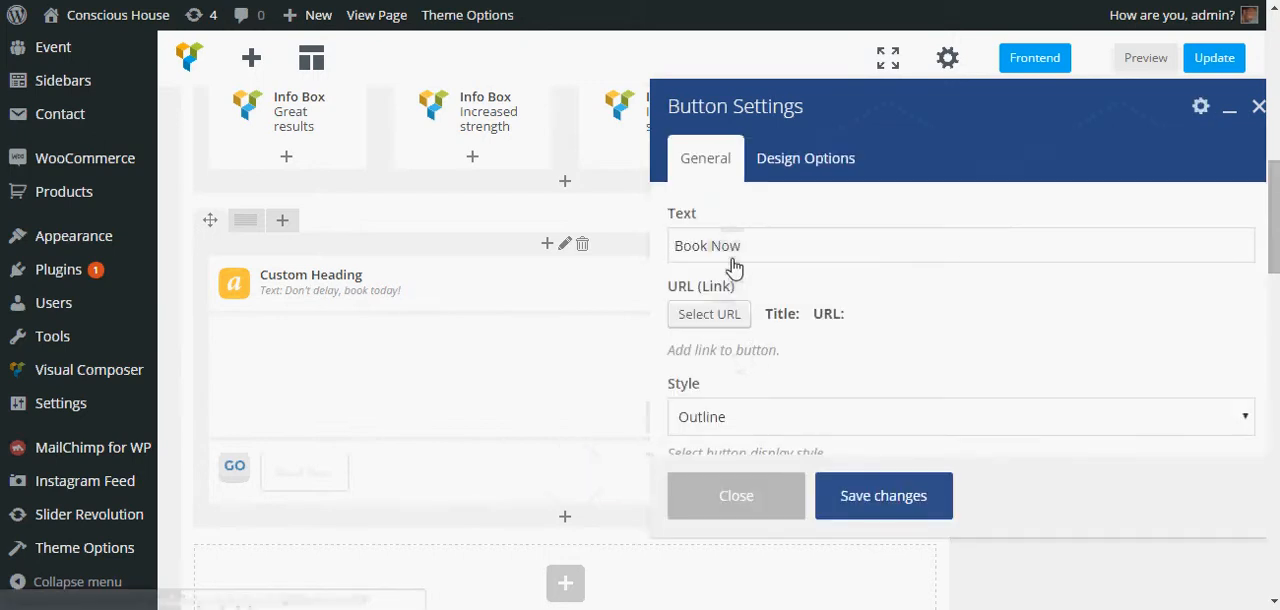
click(800, 174)
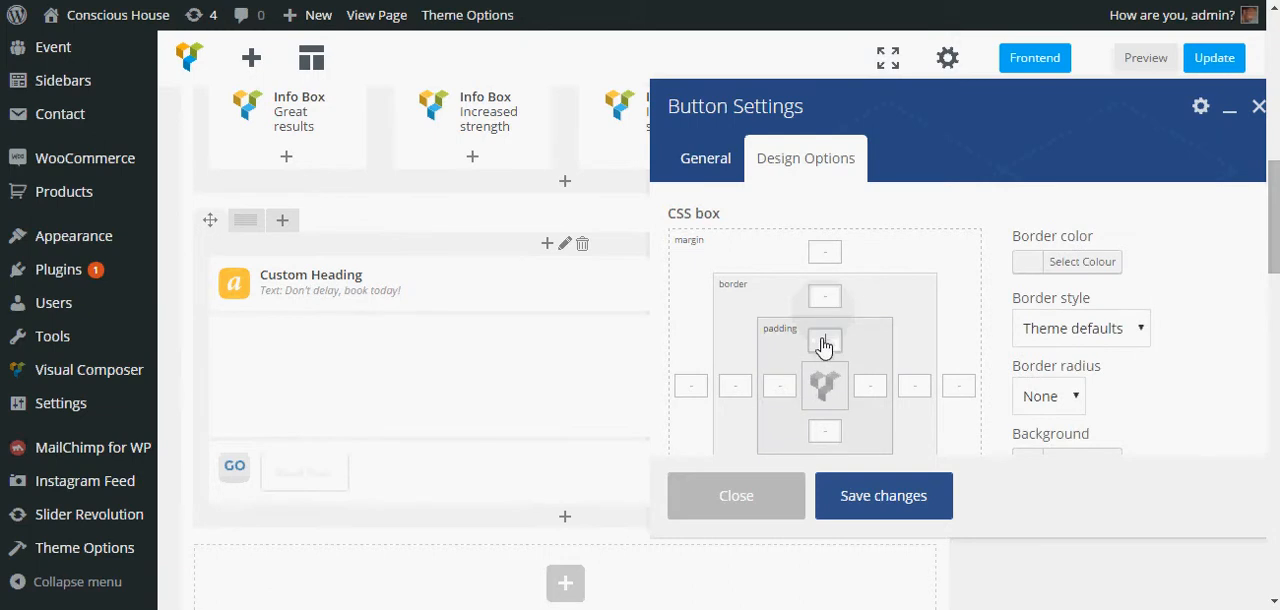
click(824, 342)
click(826, 440)
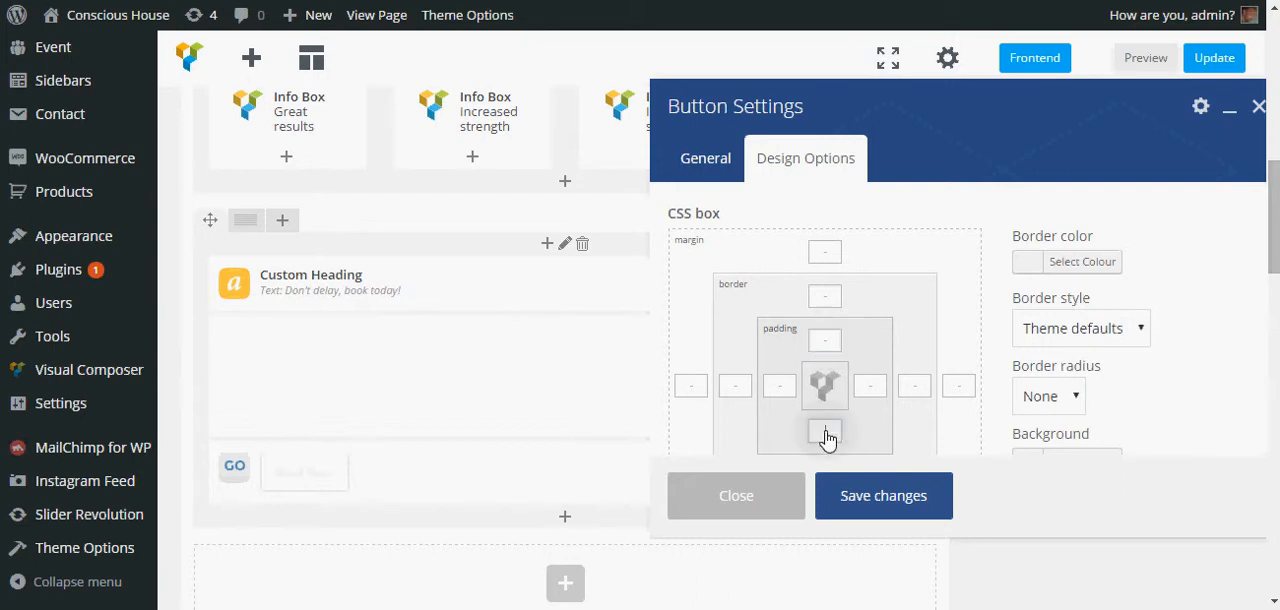
text(20)
click(889, 507)
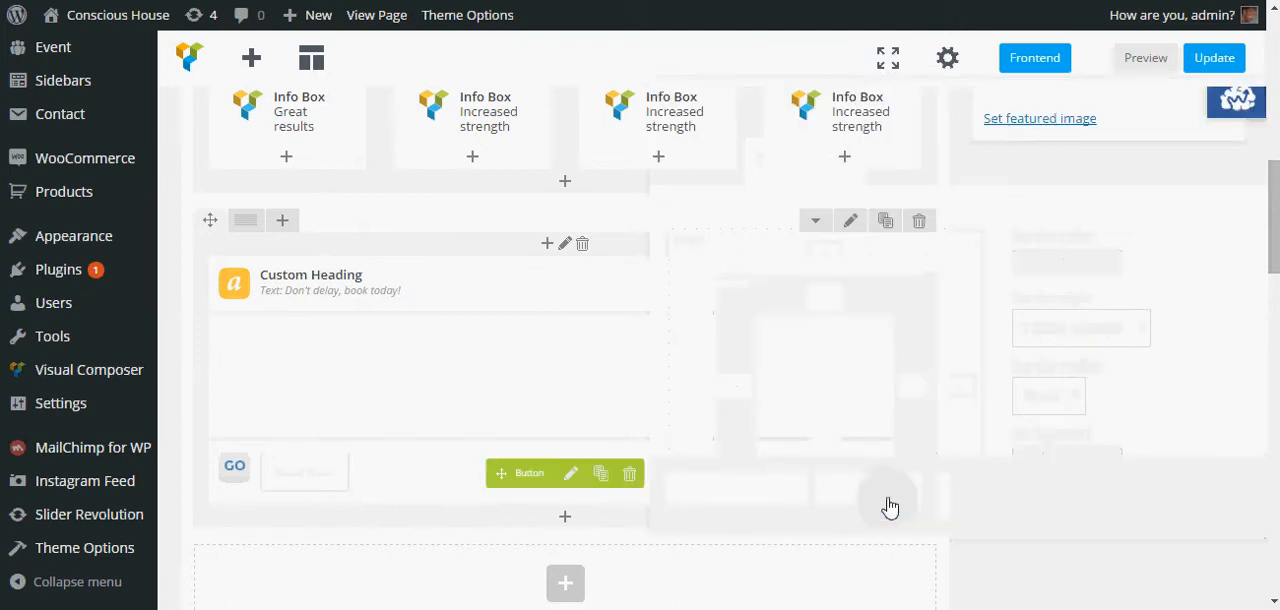
- Update the page and scroll through the live page to check the heading, text and button spacing in the call-to-action row
click(1213, 60)
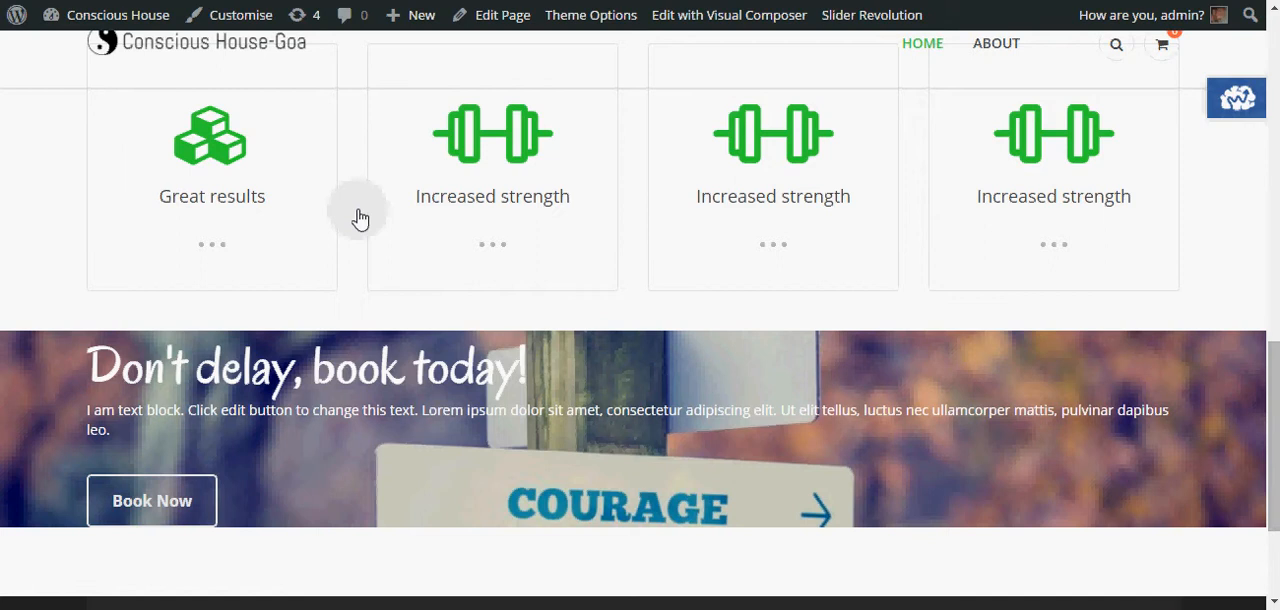
click(360, 218)
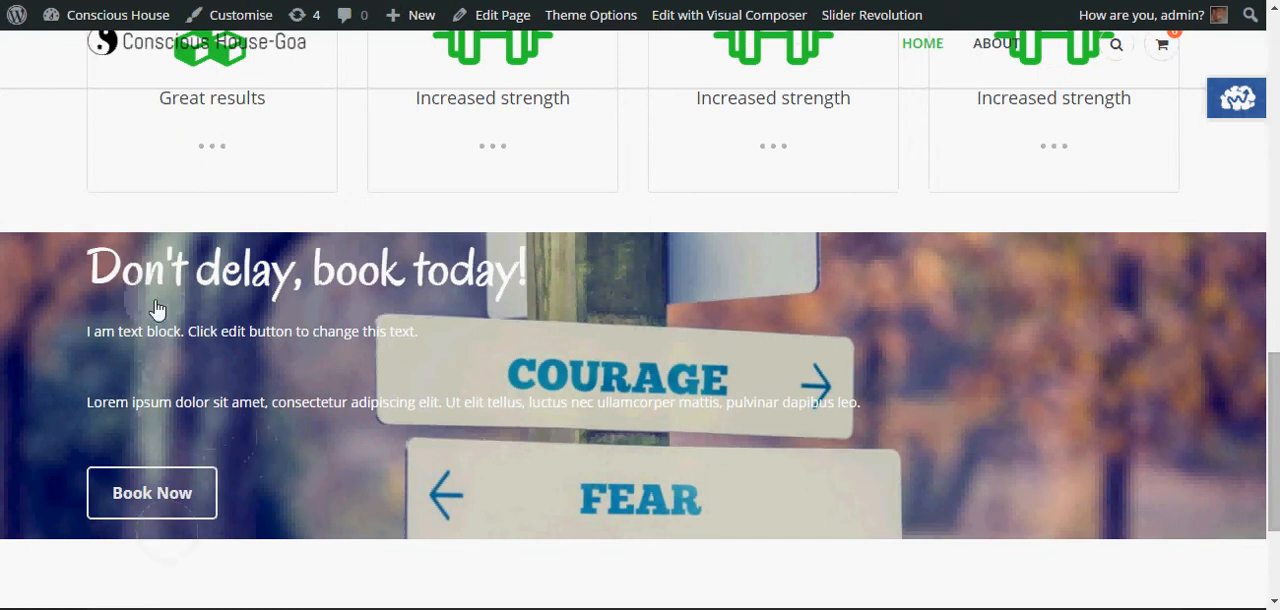
drag(93, 269, 543, 271)
click(177, 274)
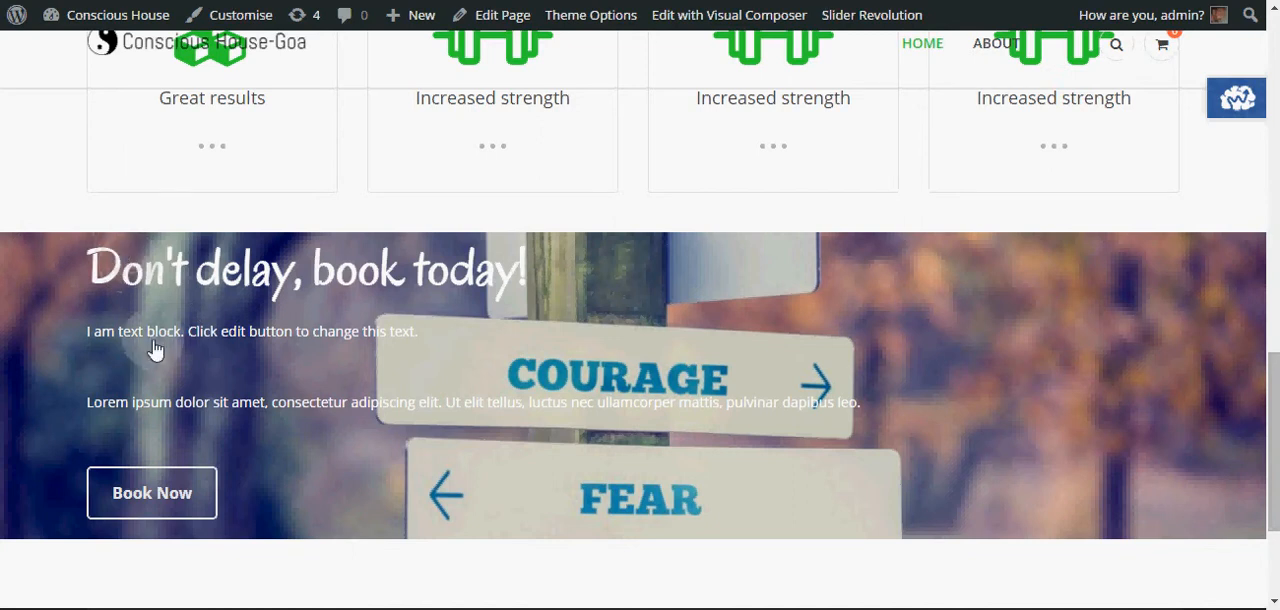
scroll(897, 336, up, 2)
scroll(910, 336, down, 1)
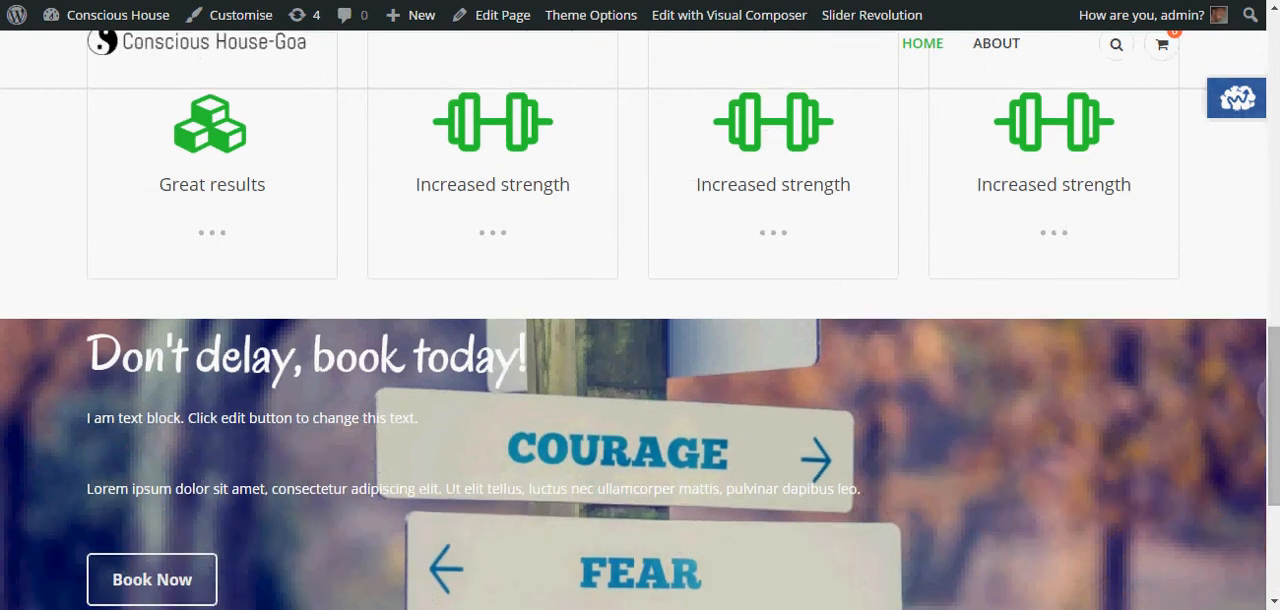
drag(1275, 405, 1272, 268)
drag(1264, 330, 1270, 455)
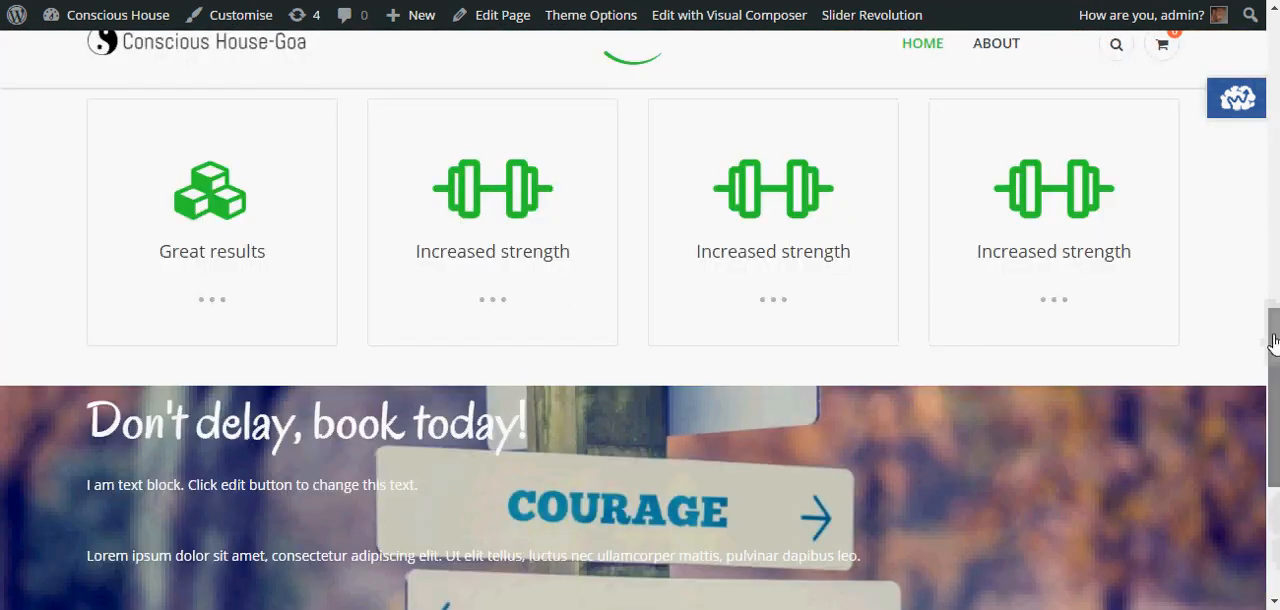
drag(1272, 342, 1272, 395)
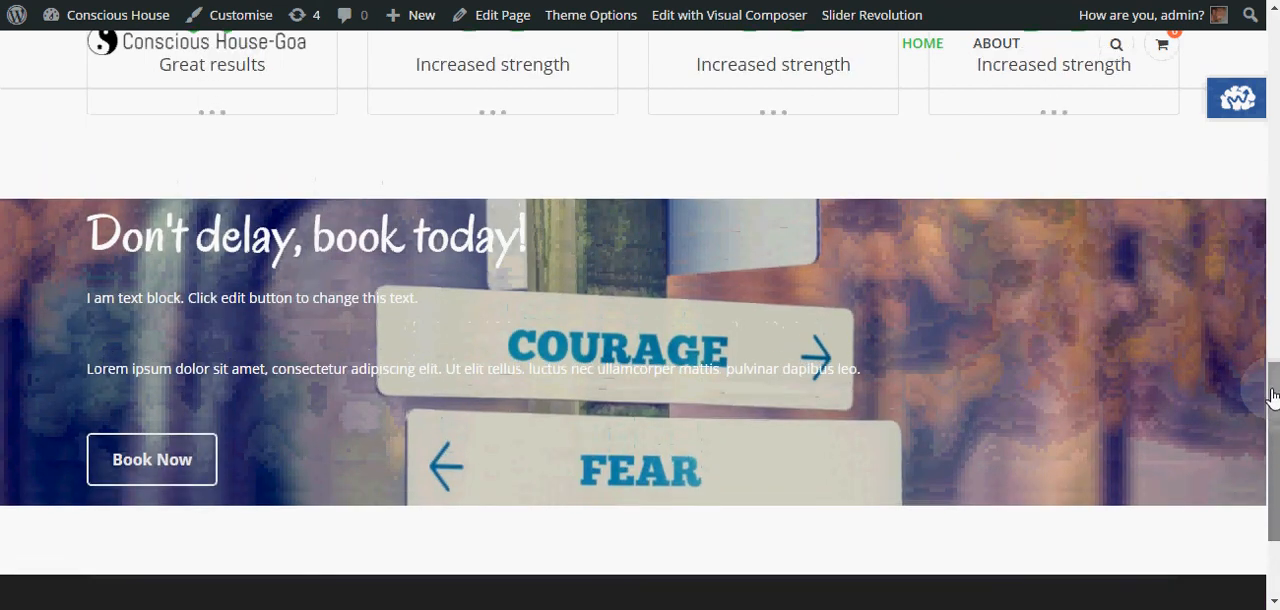